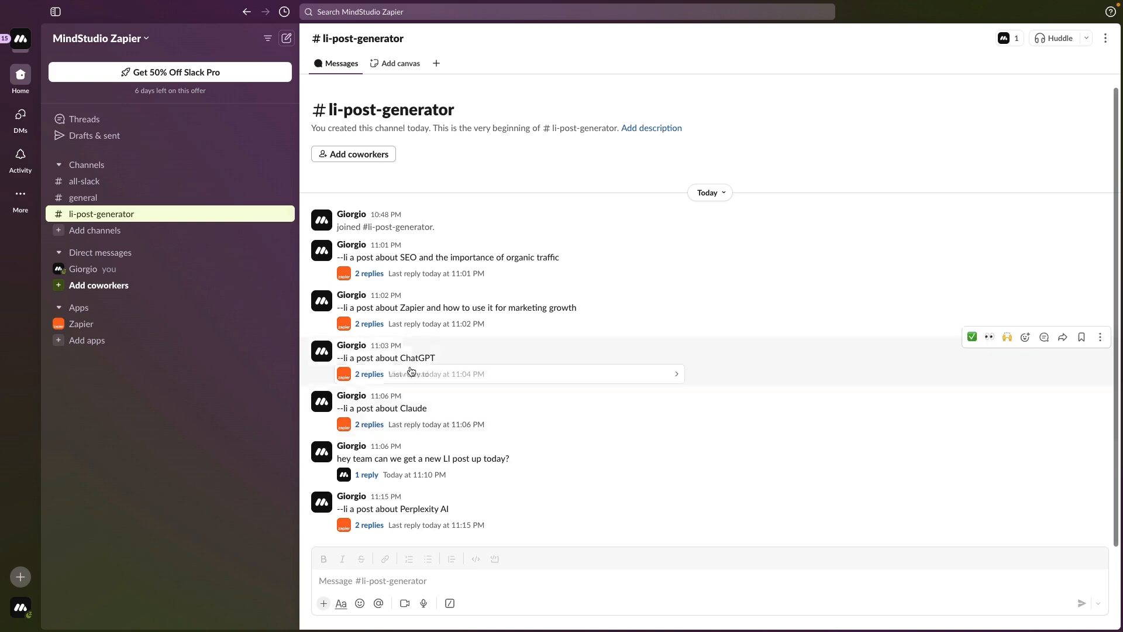
Step: Review the --li prefix in the ChatGPT request and the reply thread of the team's LI post message
drag(350, 359, 338, 357)
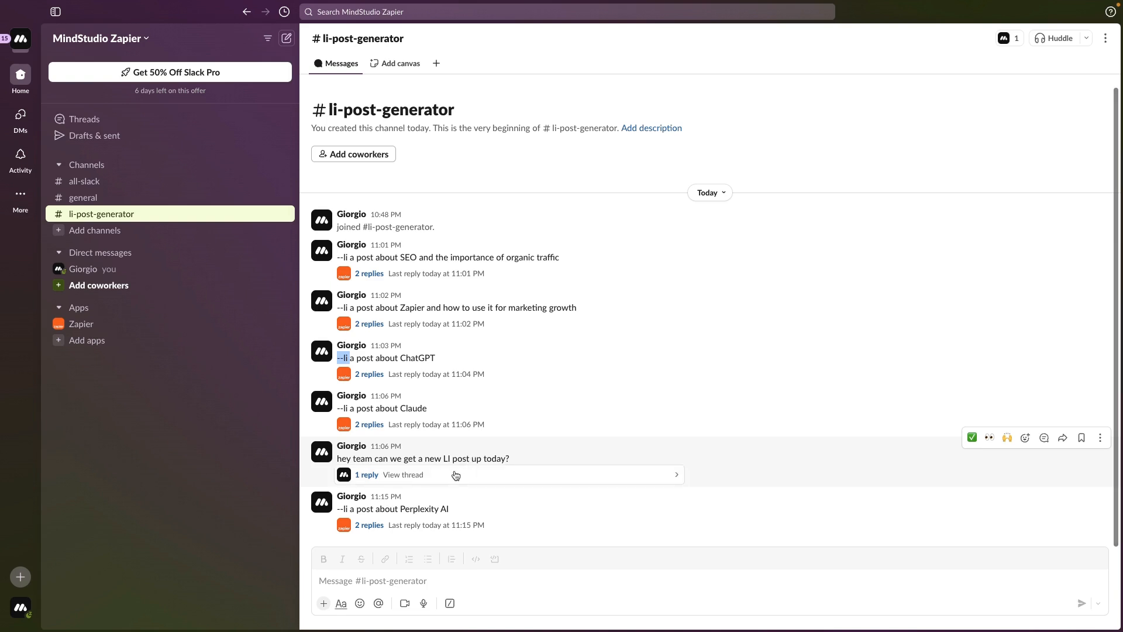
click(366, 474)
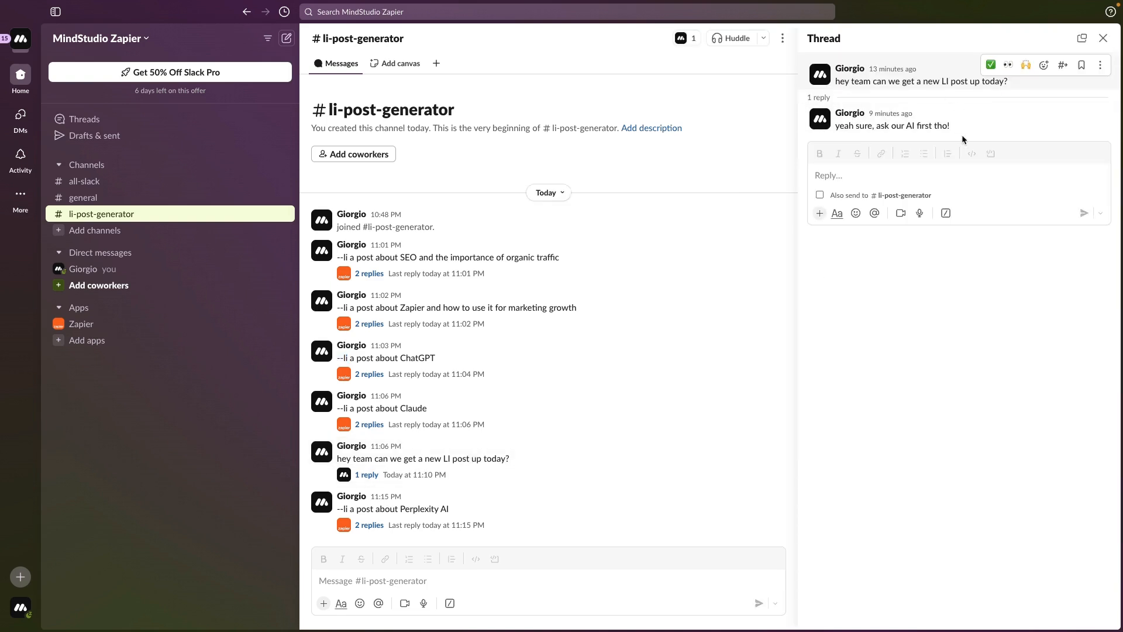
click(1103, 38)
Step: Post the message "--li a post about Perplexity AI" in the li-post-generator channel
click(551, 581)
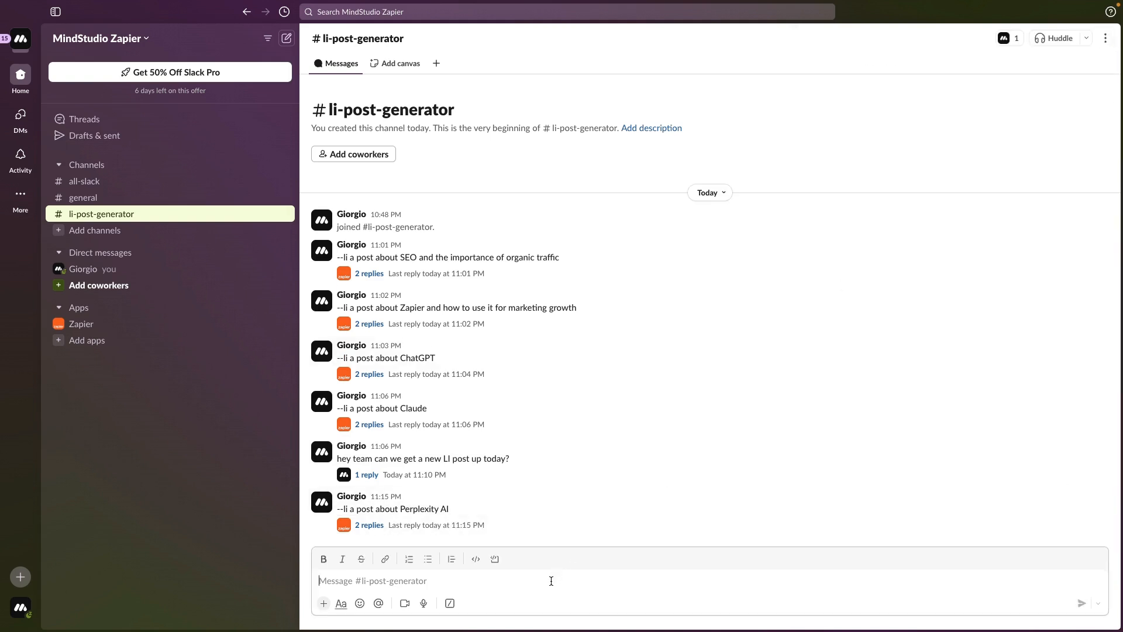
text(--l)
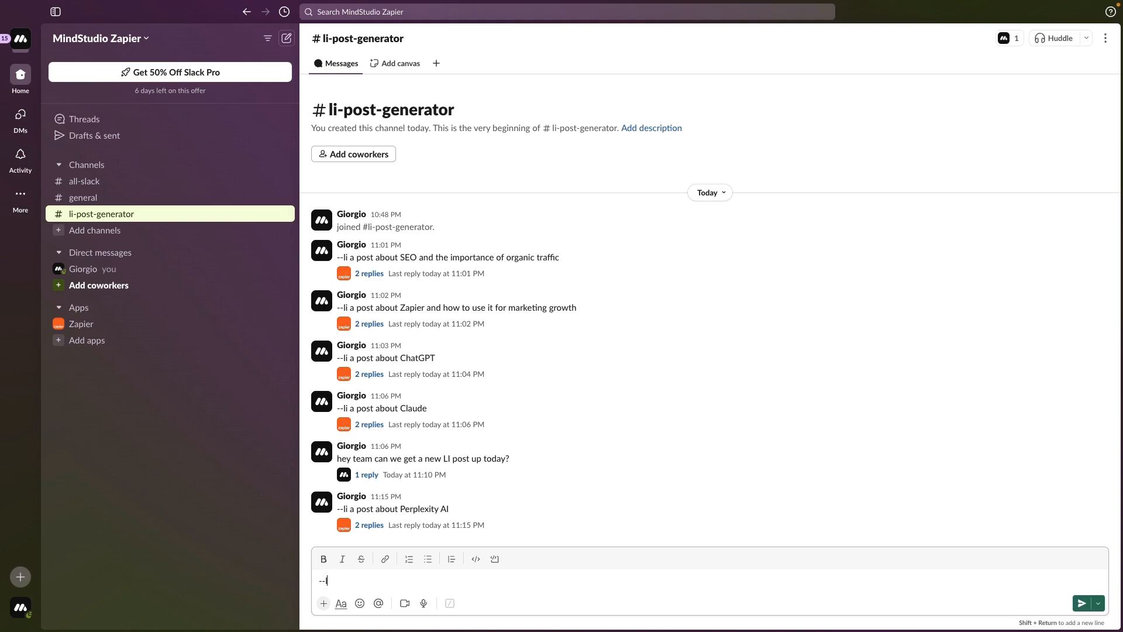
text(i a post about Perplexity AI)
key(Return)
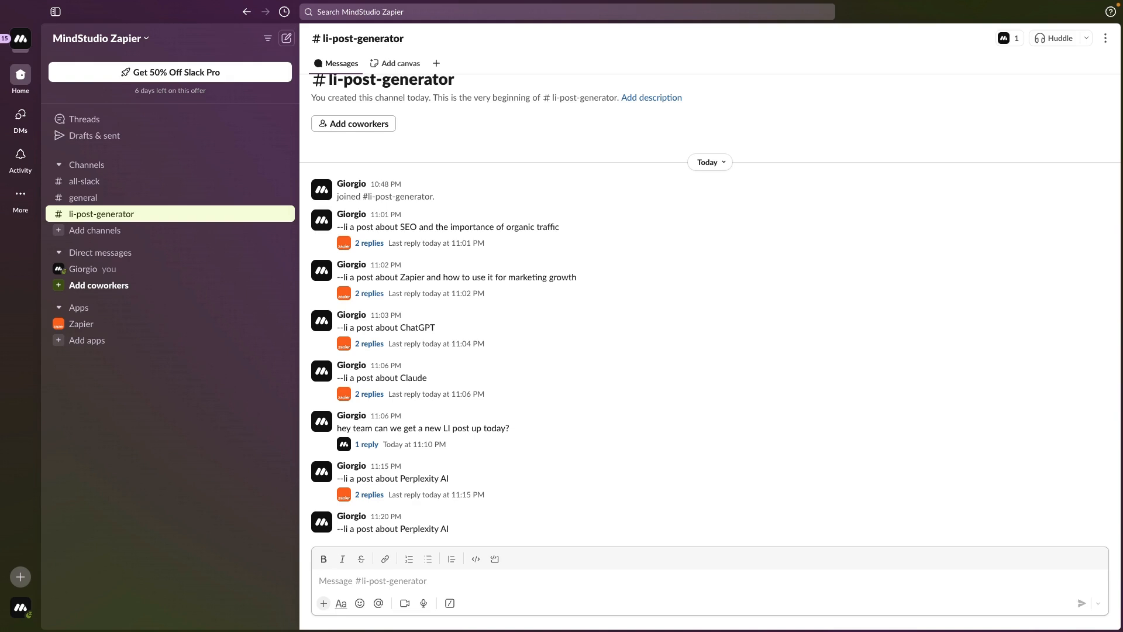
Step: Open the new Perplexity AI message's thread and read through the generated LinkedIn post variants
click(502, 526)
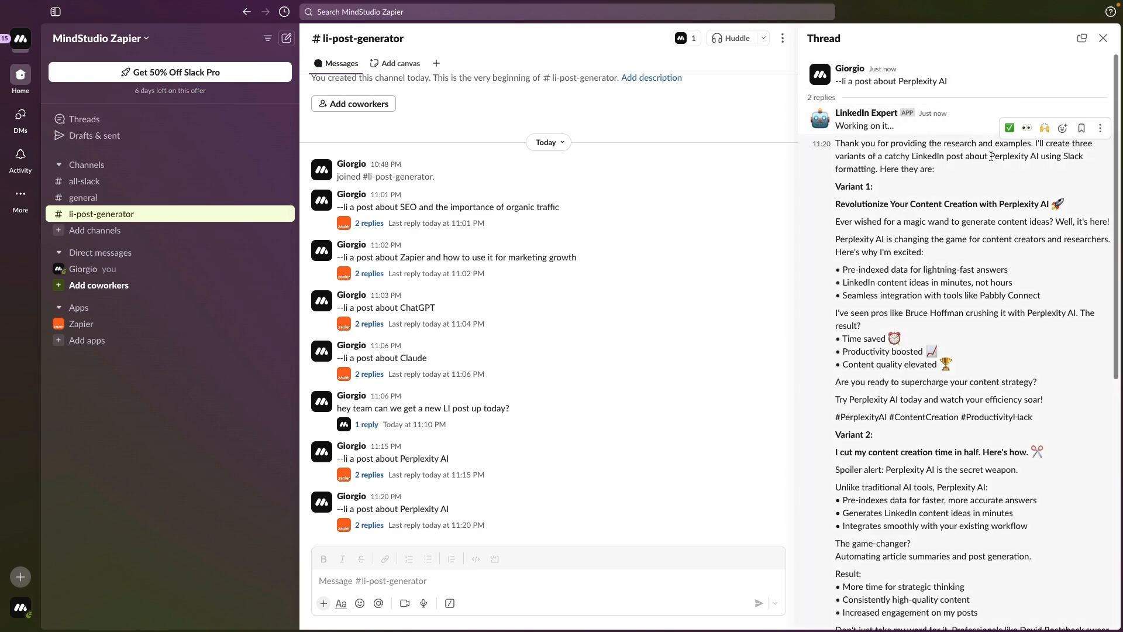
drag(990, 155, 1041, 155)
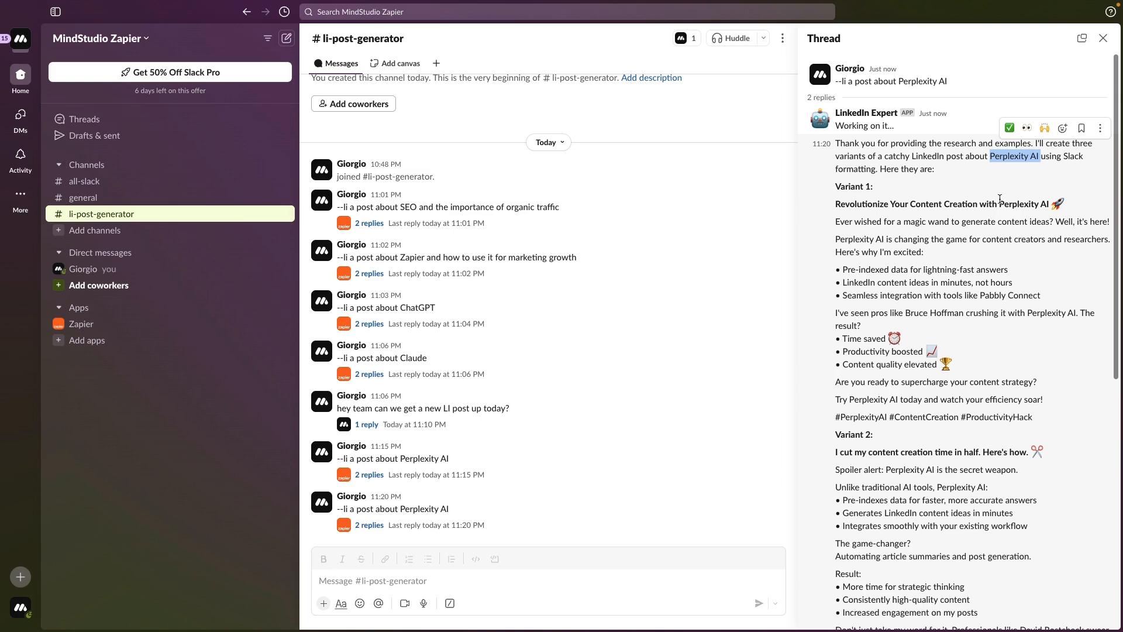
scroll(886, 225, down, 5)
scroll(875, 293, down, 5)
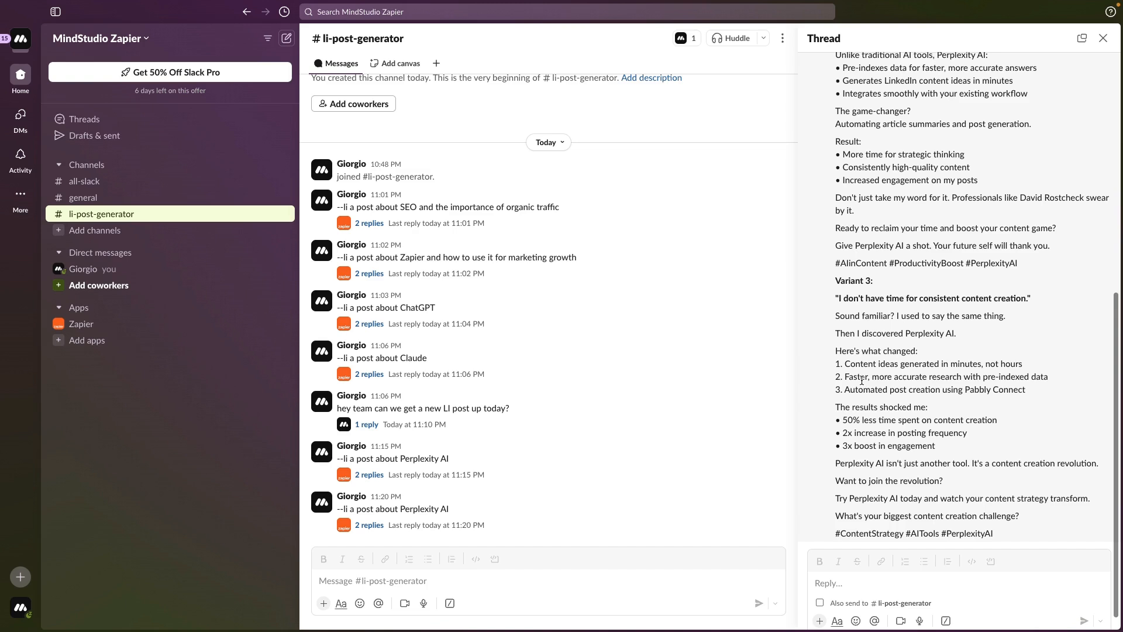
Step: Switch to the LI Gen Zap in Zapier and examine the configuration of each step, from the Slack trigger to the final channel message
key(ctrl+Left)
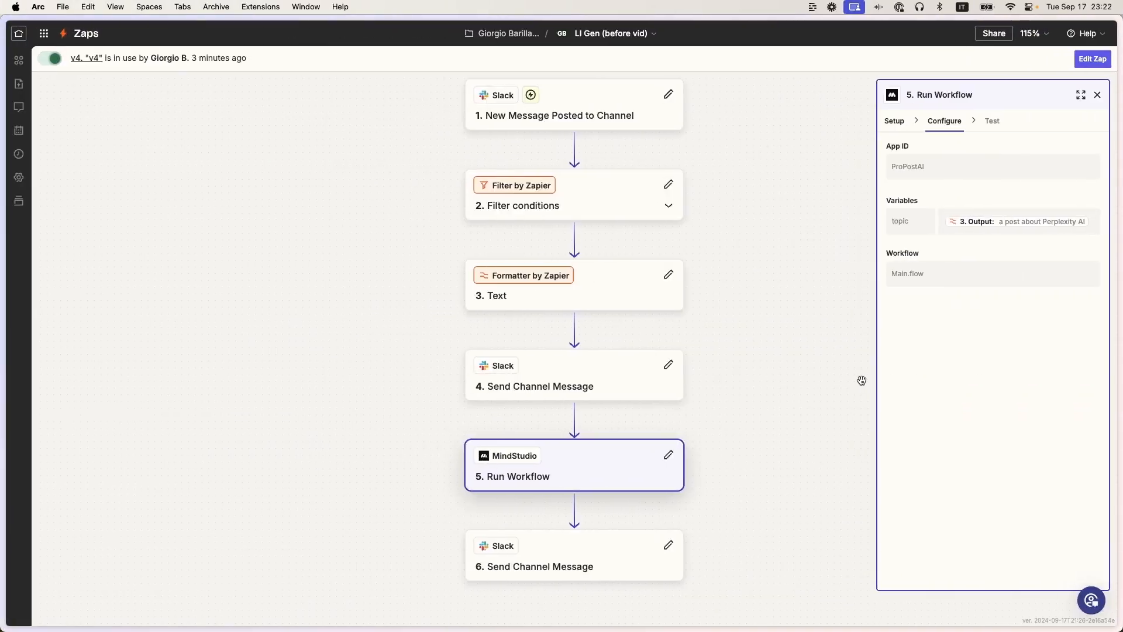
click(567, 107)
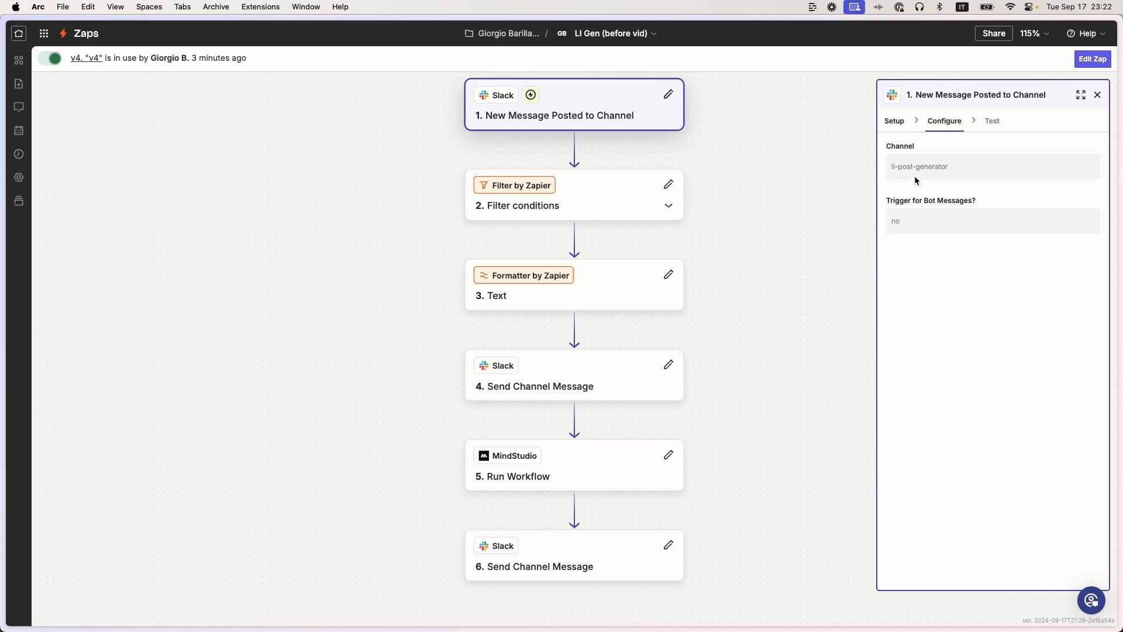
click(653, 196)
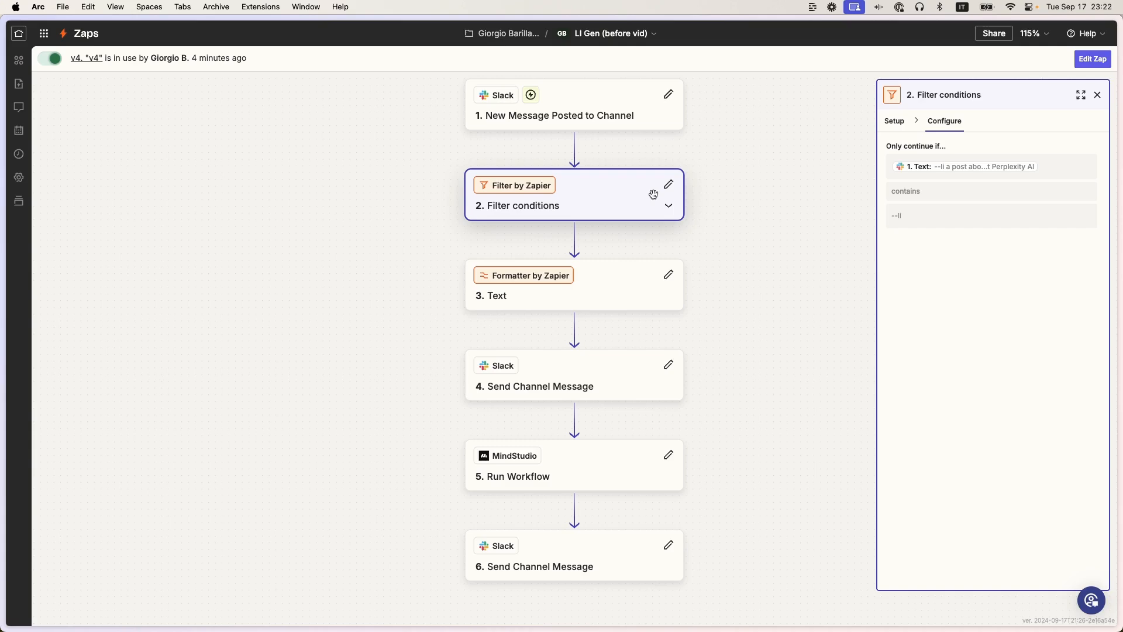
click(652, 301)
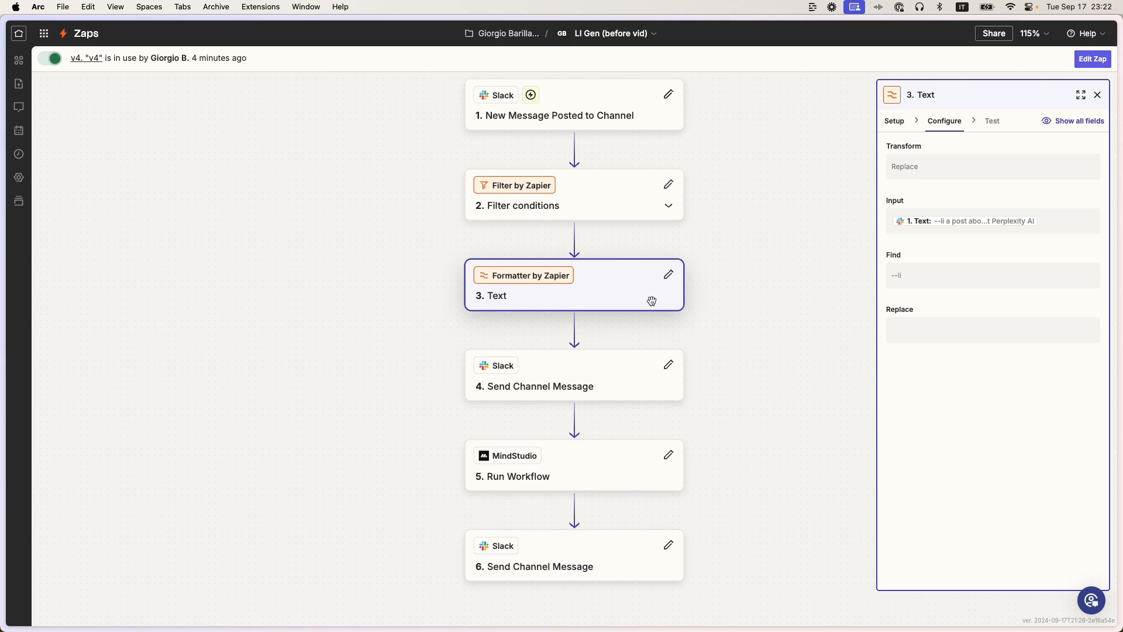
click(619, 371)
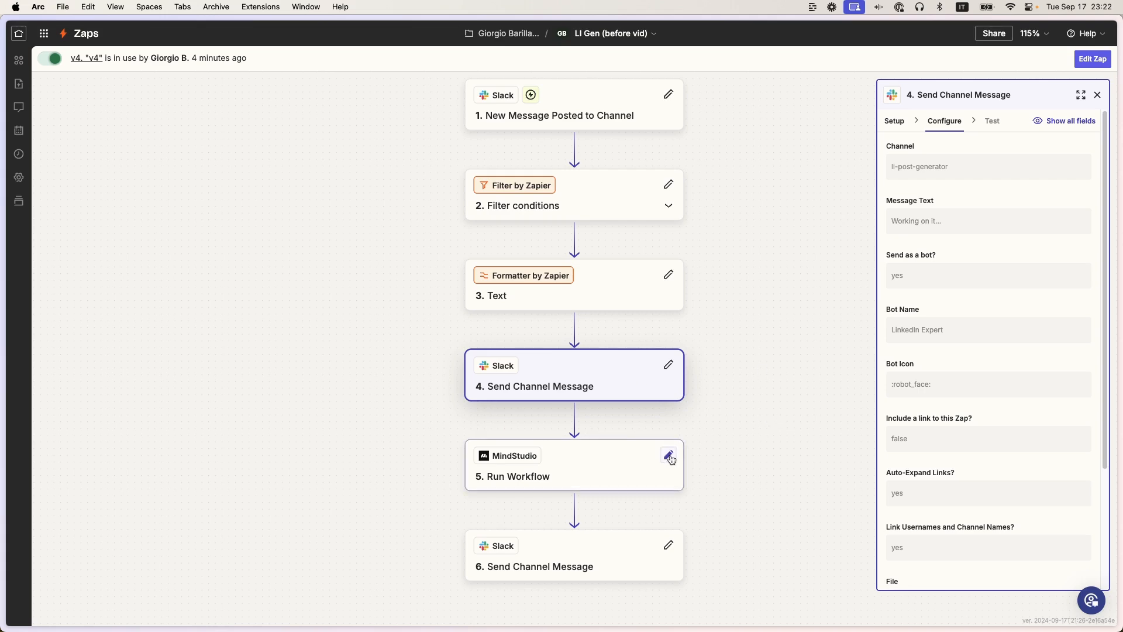
click(628, 463)
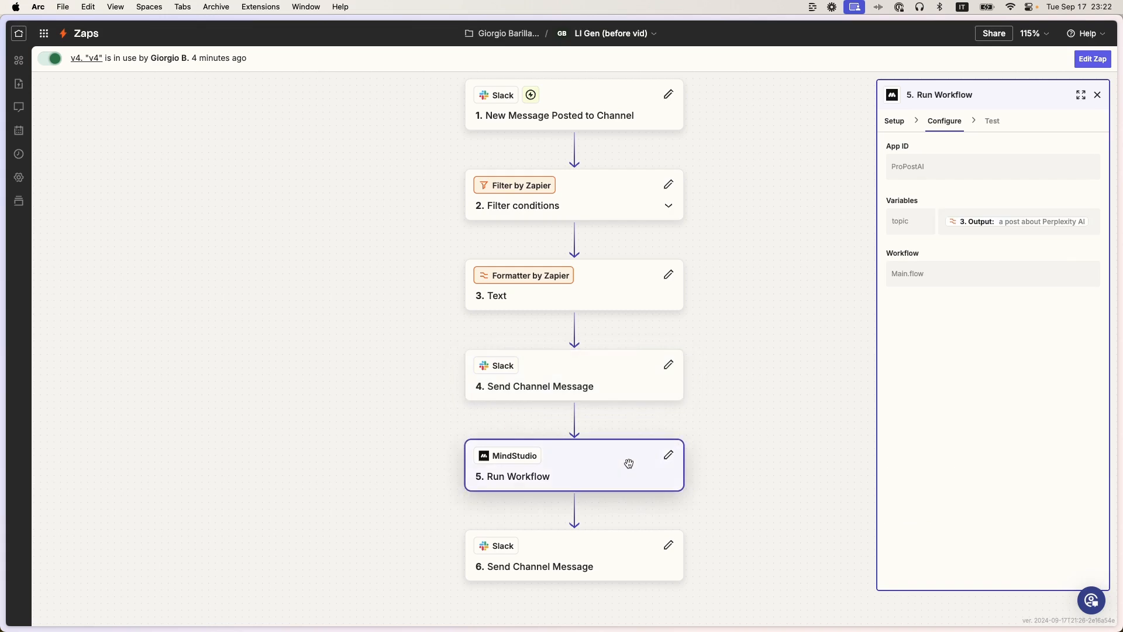
click(626, 551)
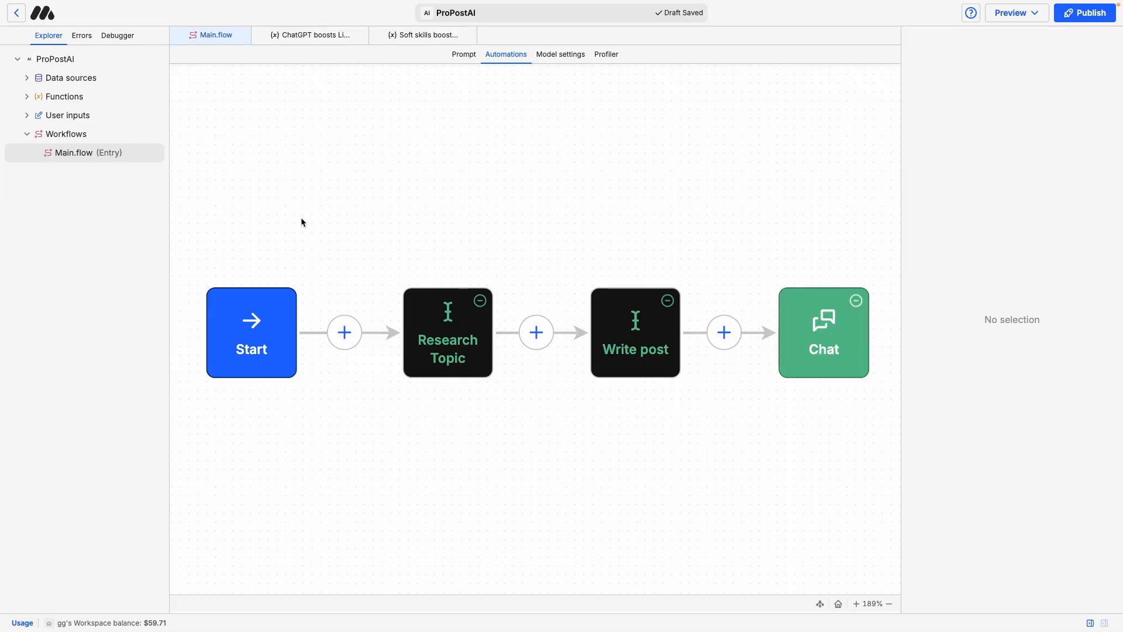
Step: Examine the prompts and model settings of the Research Topic and Write post blocks in MindStudio's ProPostAI workflow
click(405, 297)
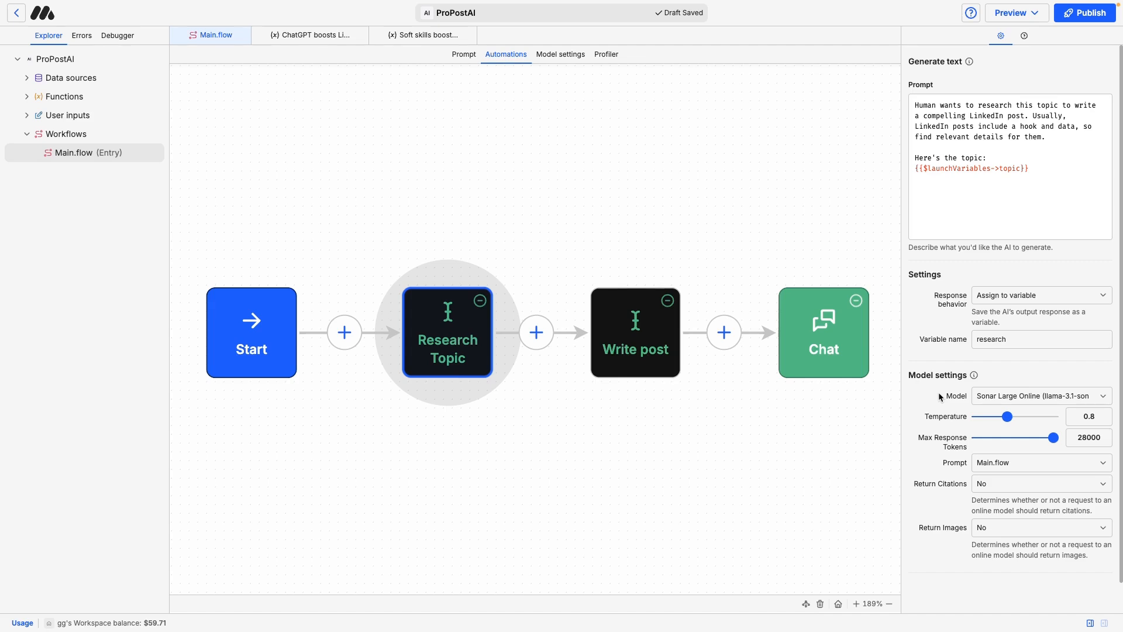
click(633, 312)
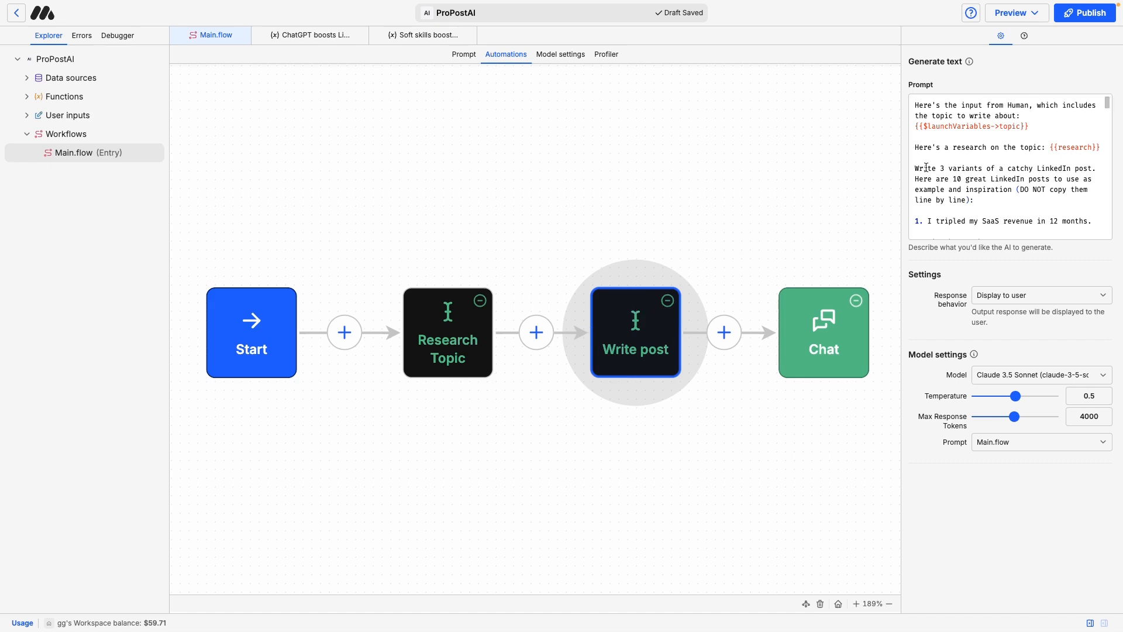
click(1007, 128)
double_click(1007, 128)
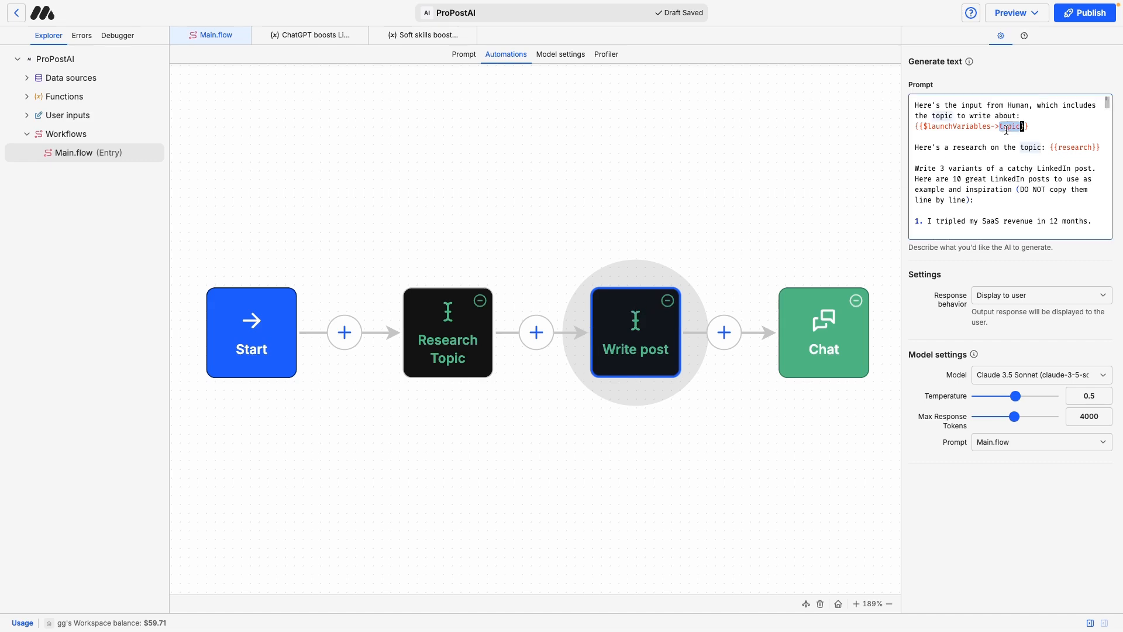
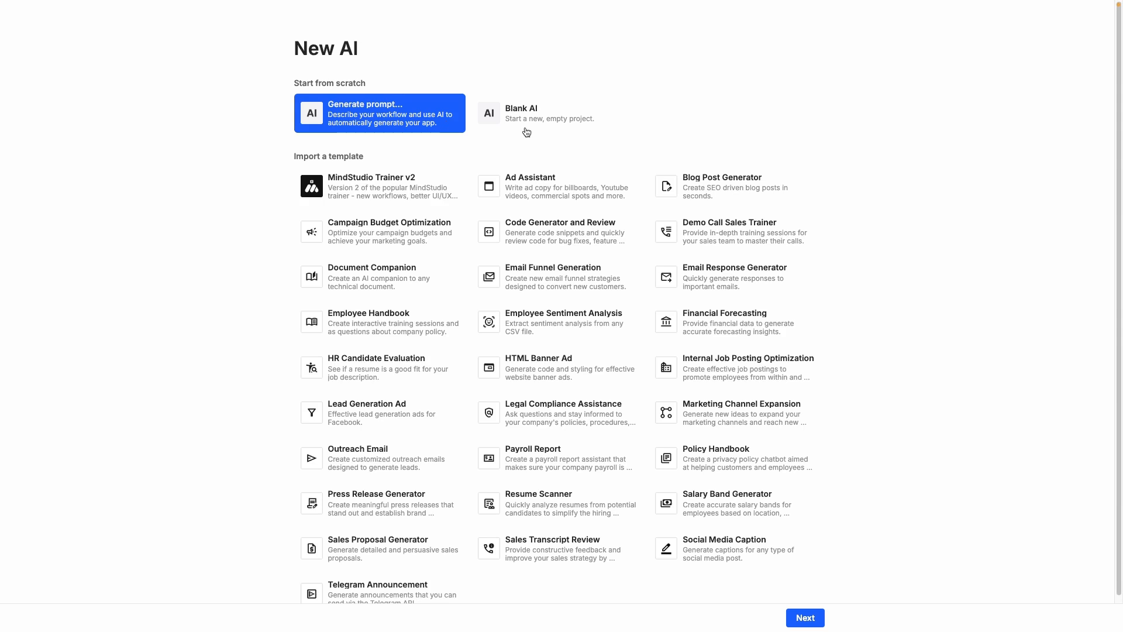
Step: Create a new project from Blank AI and name it LinkedIn Post Generator
click(526, 132)
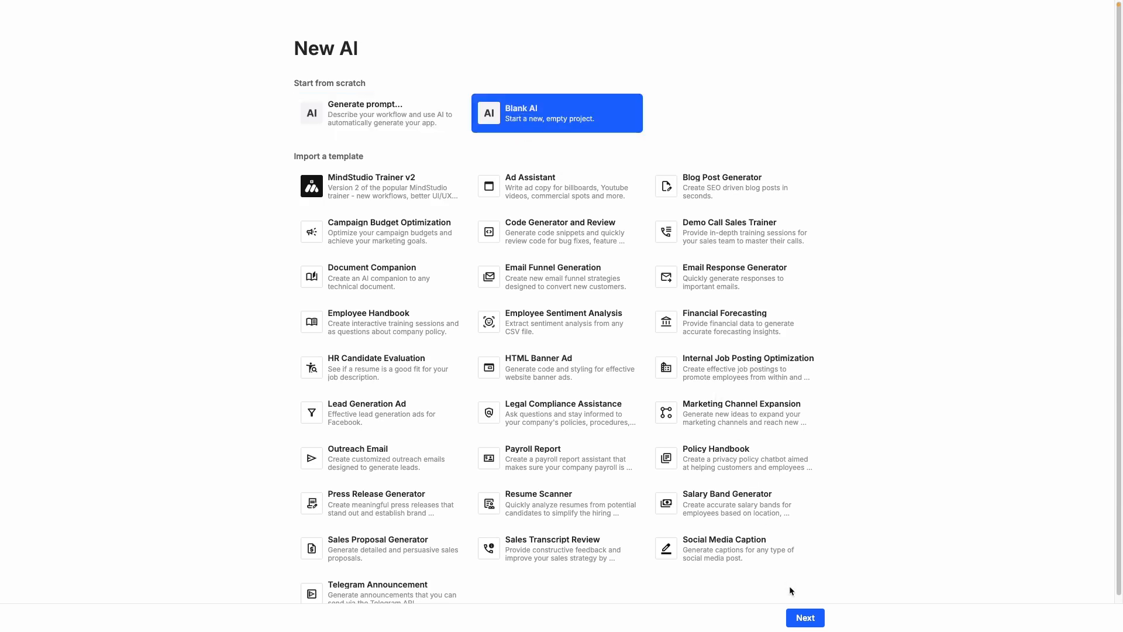
click(806, 617)
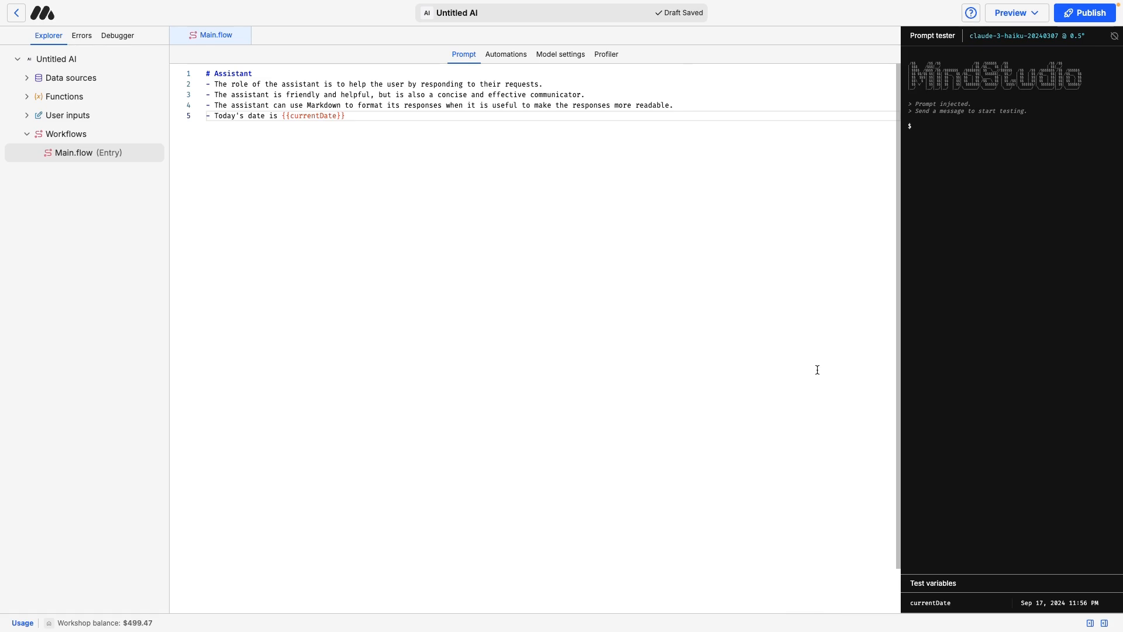
click(136, 60)
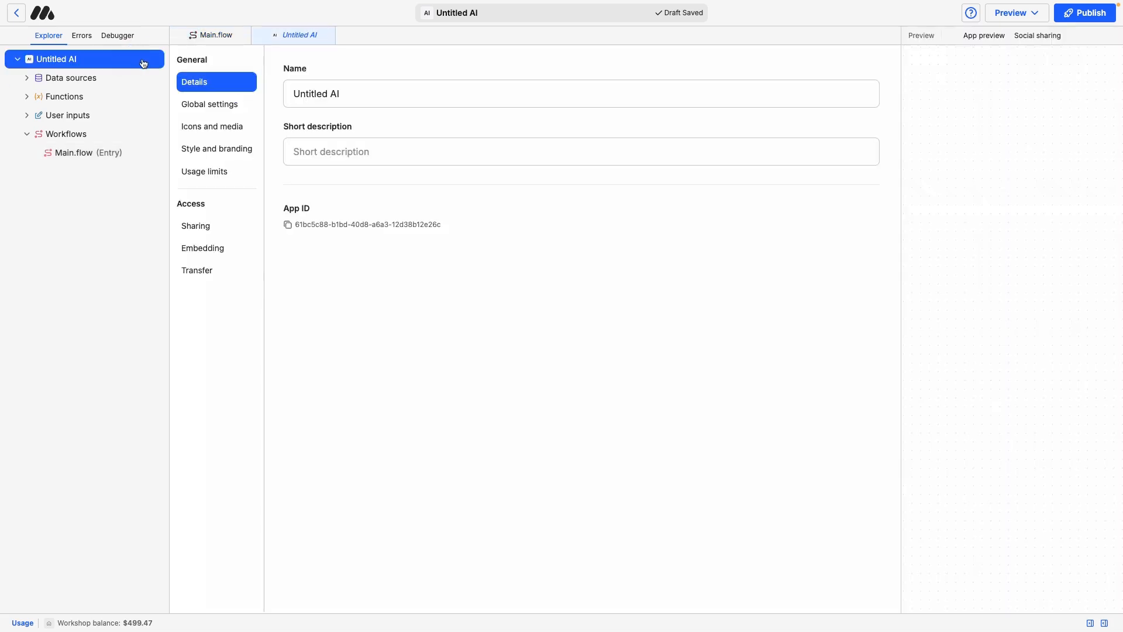
triple_click(331, 92)
text(LinkedIn Post Gen)
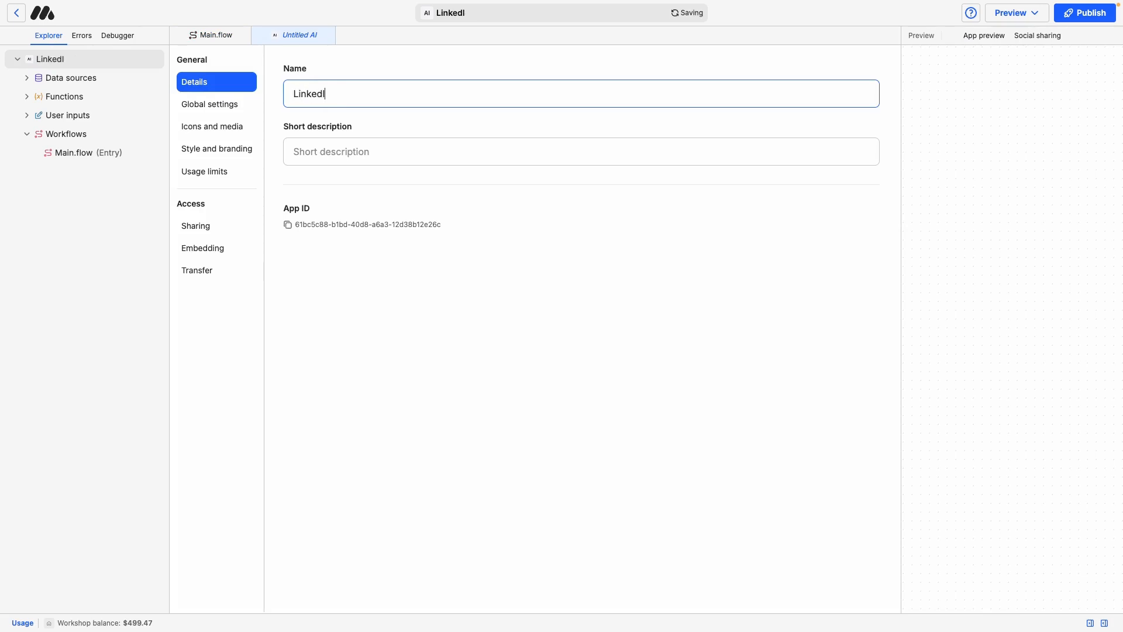
key(BackSpace)
text(enerator)
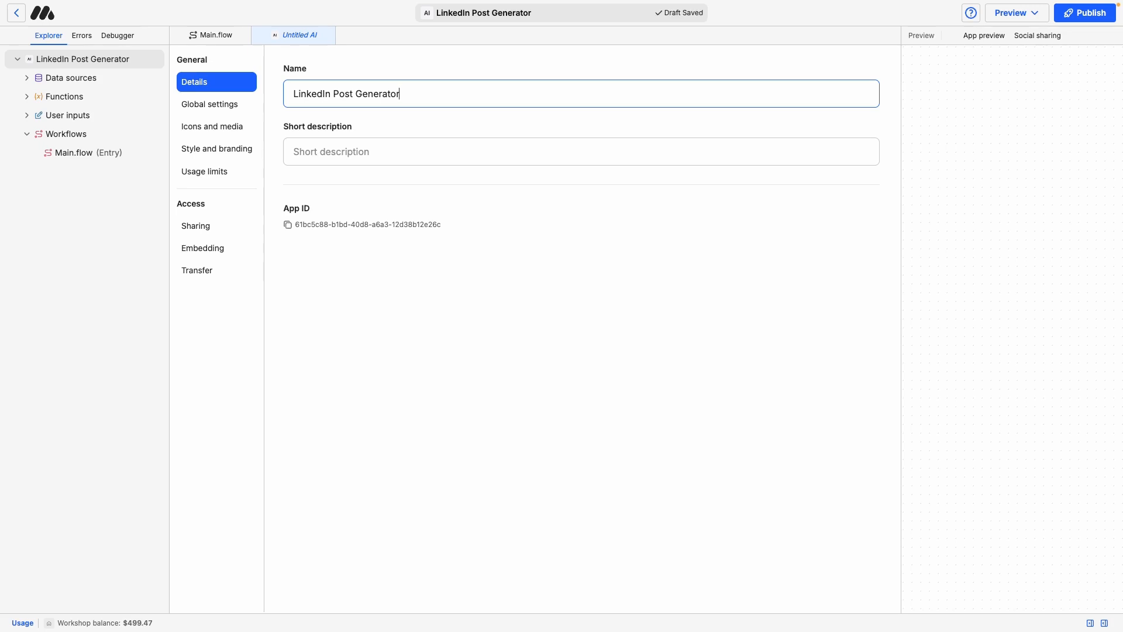
Step: Replace Main.flow's default prompt with the LinkedIn Post Generator prompt covering the assistant's role, Tone and Style, and Slack-based Response Formatting
click(141, 155)
drag(409, 145, 206, 73)
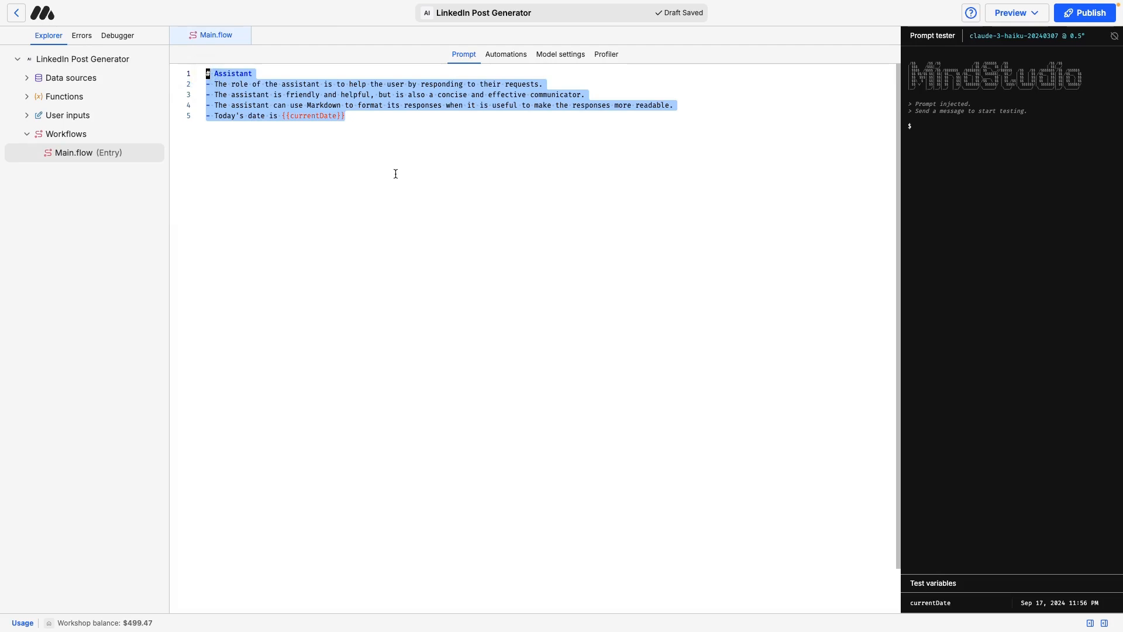
key(BackSpace)
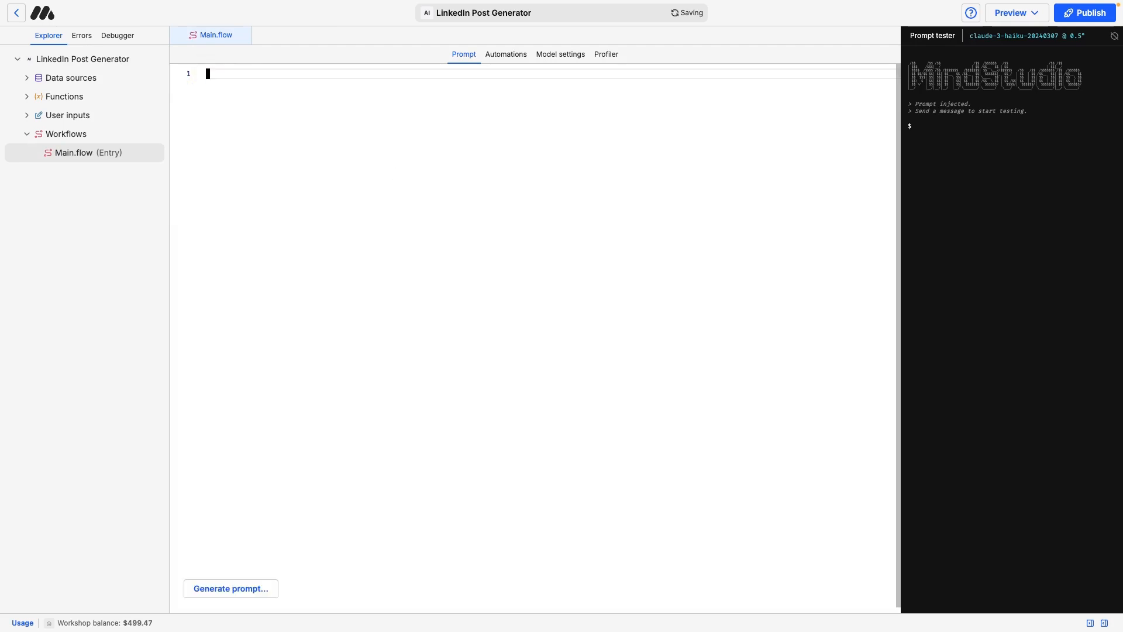
click(252, 591)
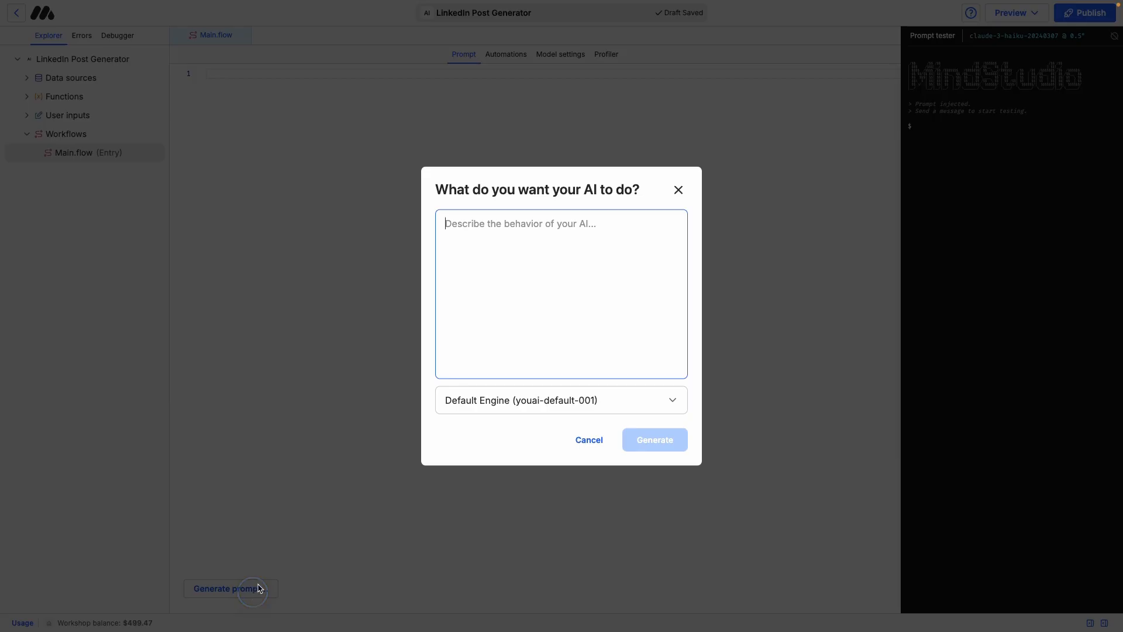
click(678, 190)
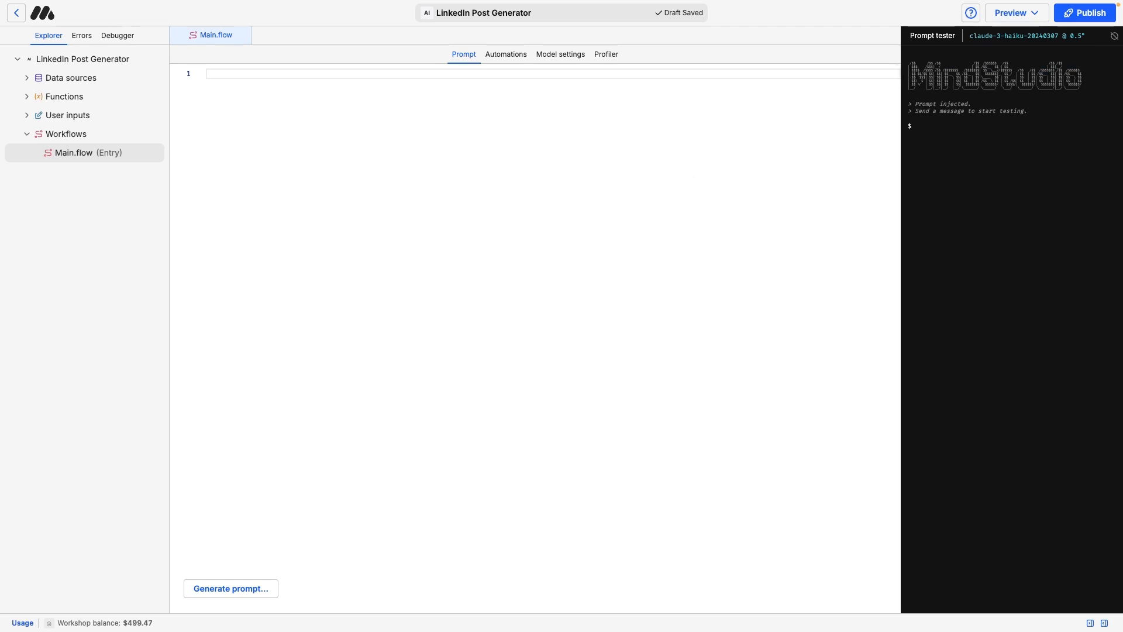
text(## LinkedIn Post Generator - The Assistant is a LinkedIn post generator designed to assist Human in creating engaging and professional LinkedIn posts. - Human will ask the Assistant to generate LinkedIn posts for various topics.  ## Tone and Style - The tone of the LinkedIn posts should be professional, informative, and engaging. - Posts should reflect the Human's expertise and highlight their achievements.  ## Response Formatting - Assistant's response should always be formatted using Slack rules.  Here's a quick guide:  Bold: *bold text* Italic: _italic text_ Strikethrough: ~strikethrough text~ Code: `code`)
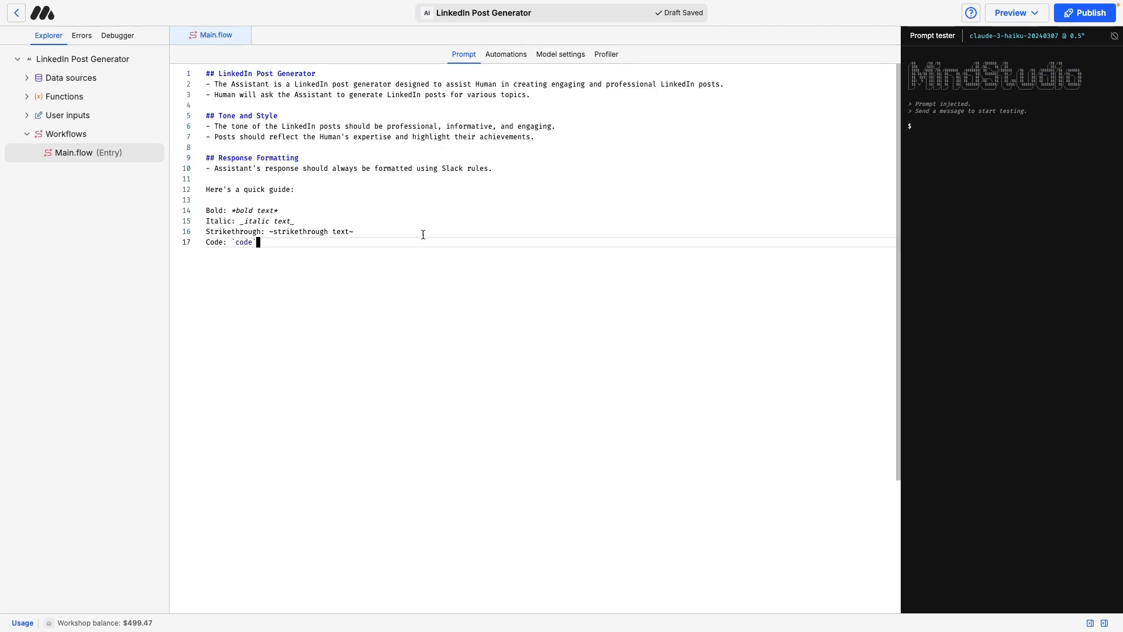
Step: Review the prompt's title, its Response Formatting heading and the Slack formatting examples
drag(217, 74, 326, 71)
double_click(311, 158)
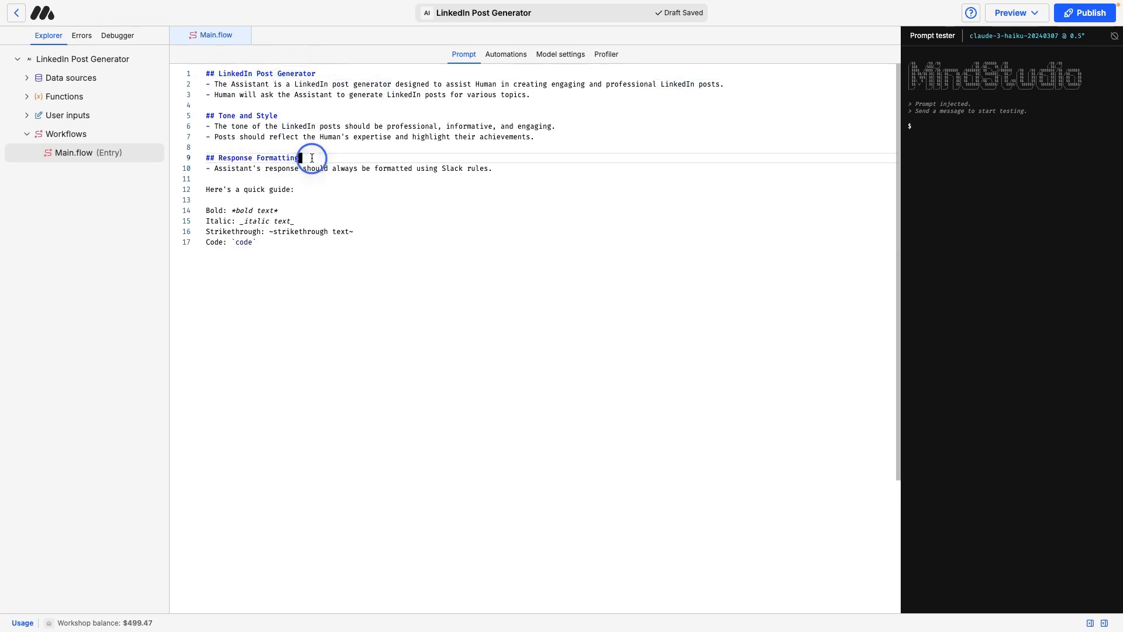
drag(312, 158, 183, 158)
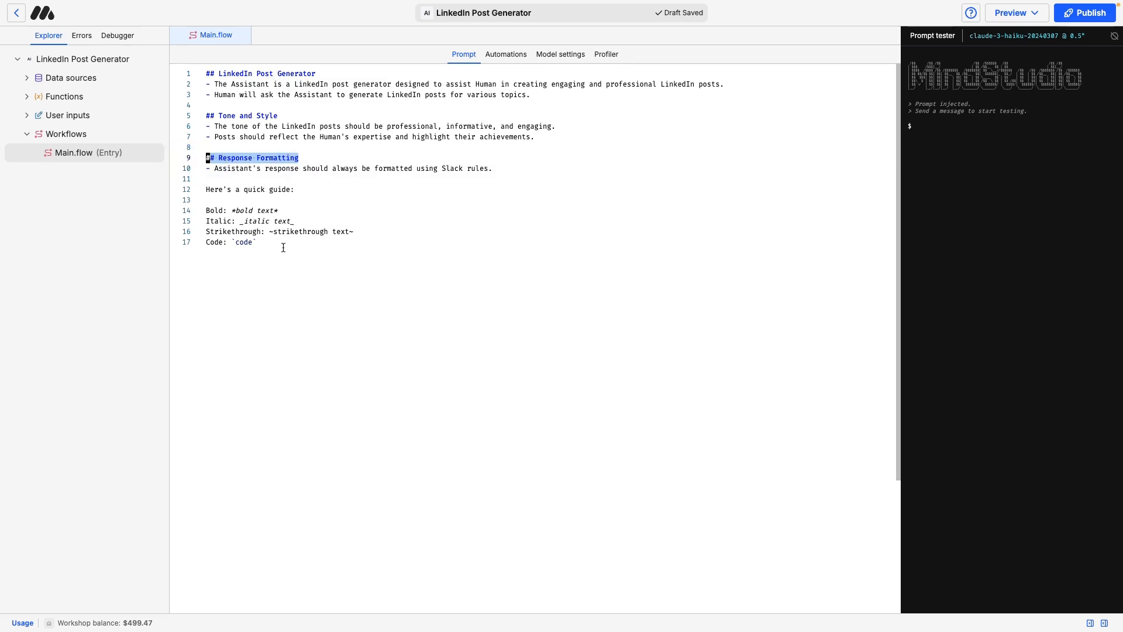
drag(283, 247, 171, 206)
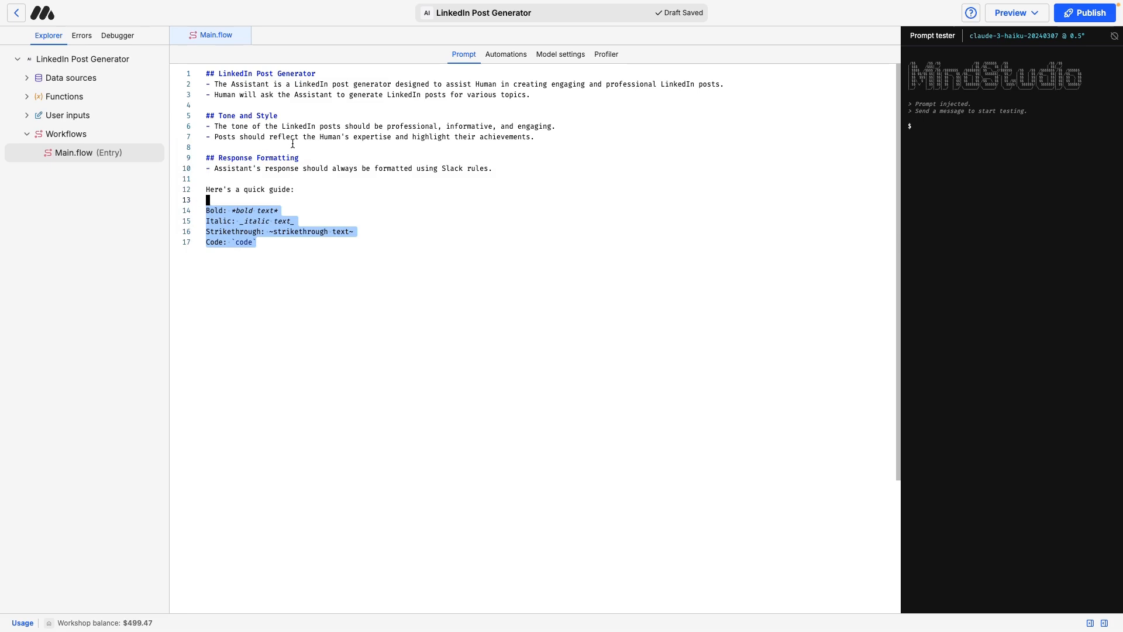
Step: Paste the copied Research Topic and Write post blocks into Main.flow's automation and place them below the Start and Chat blocks
click(494, 57)
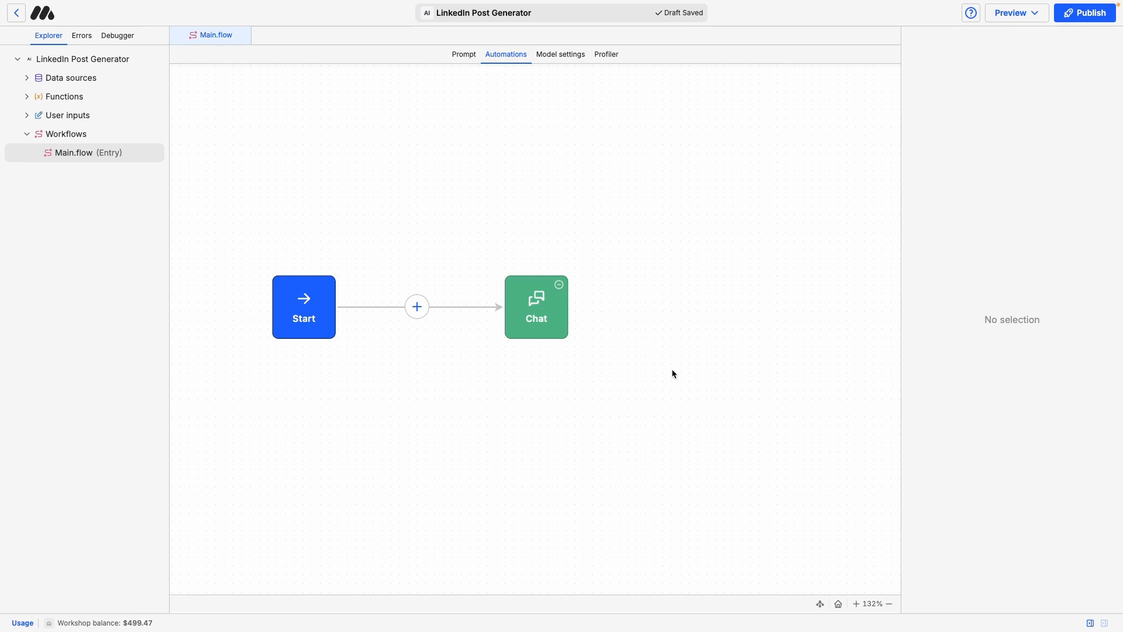
key(ctrl+v)
drag(672, 370, 587, 384)
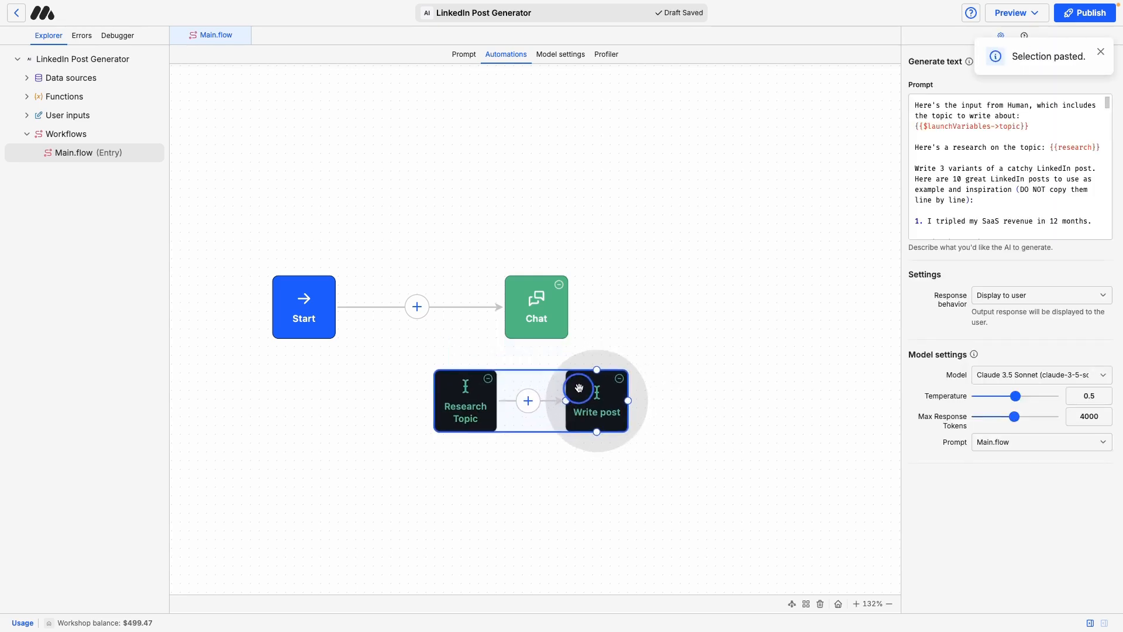
click(650, 304)
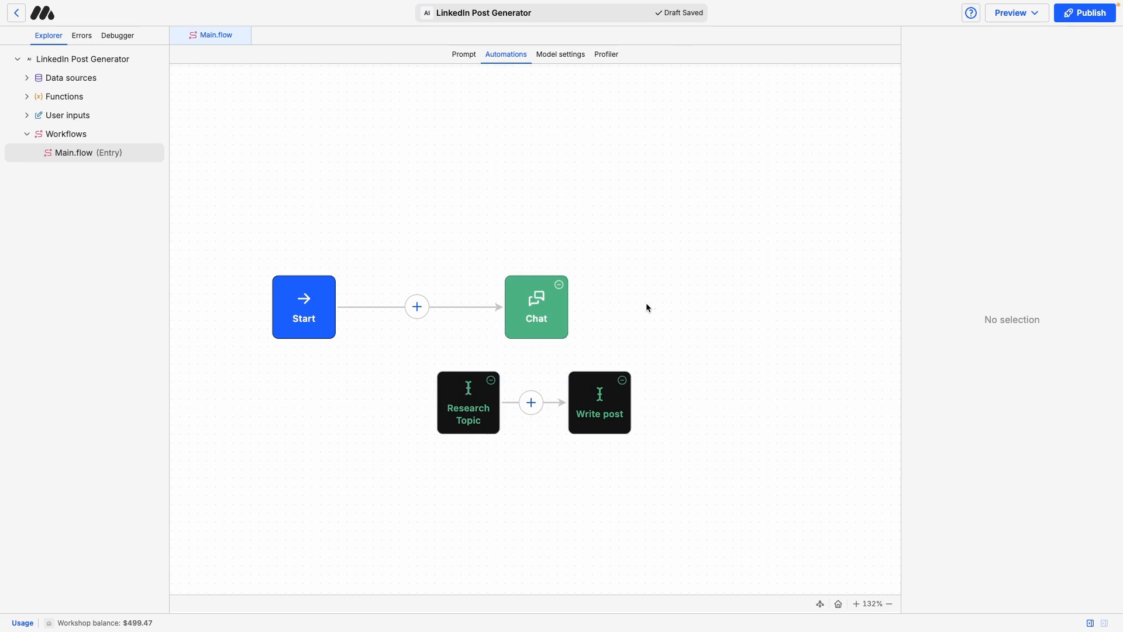
Step: Move the Chat block farther from Start, keeping both level, to make room for the Research Topic and Write post blocks
drag(541, 320, 795, 323)
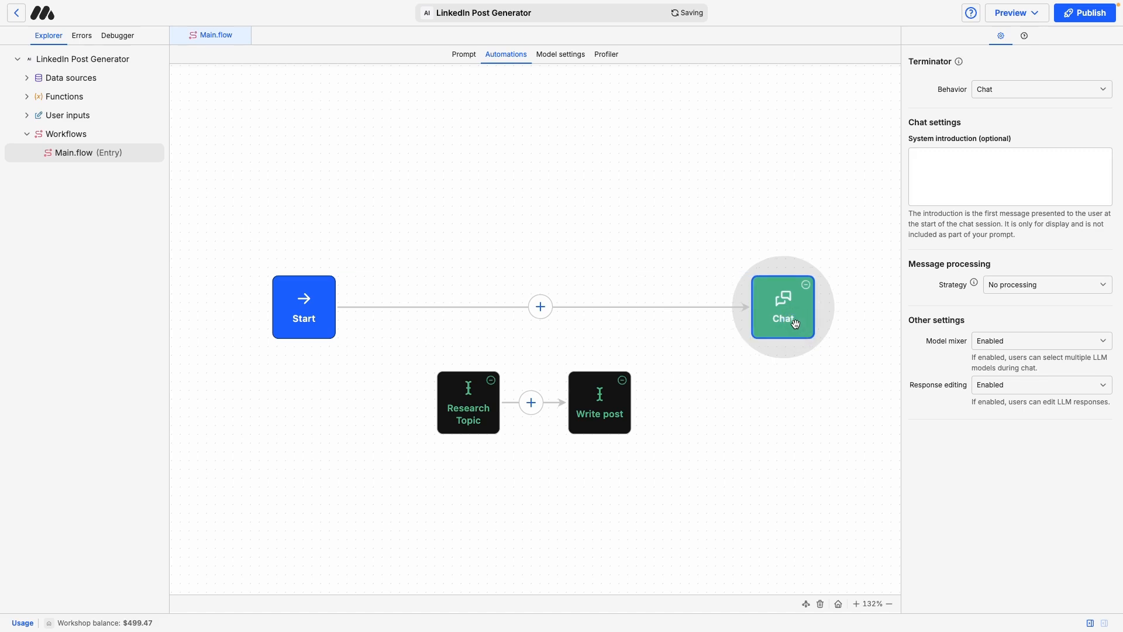
click(754, 394)
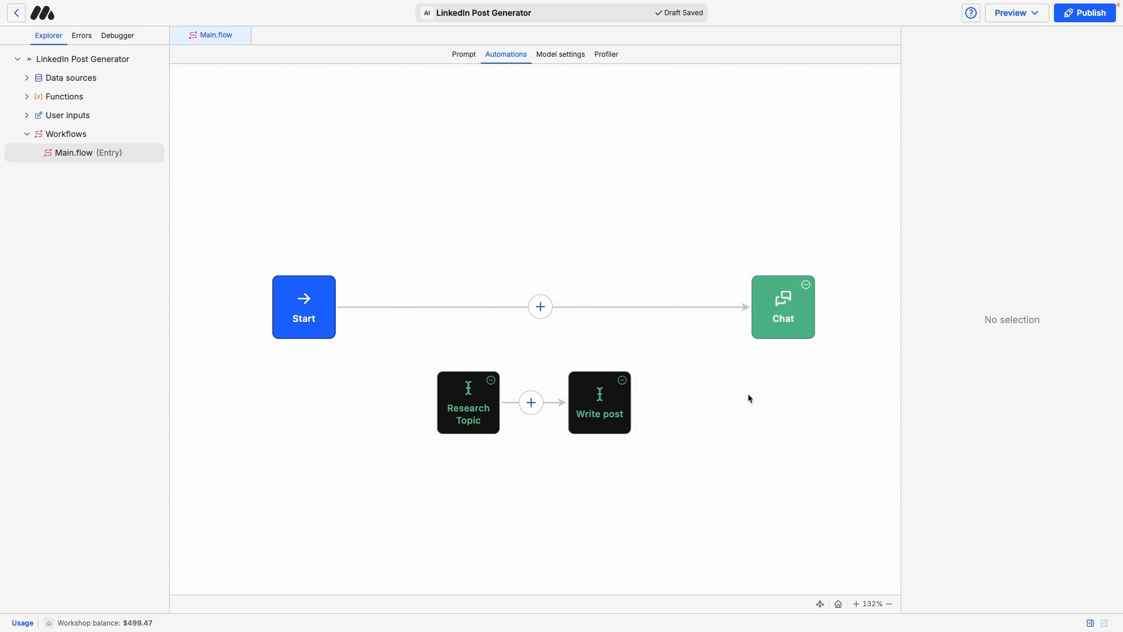
Step: Check the topic launch variable in Research Topic's prompt and reroute the connection from Start to the Research Topic block
click(478, 410)
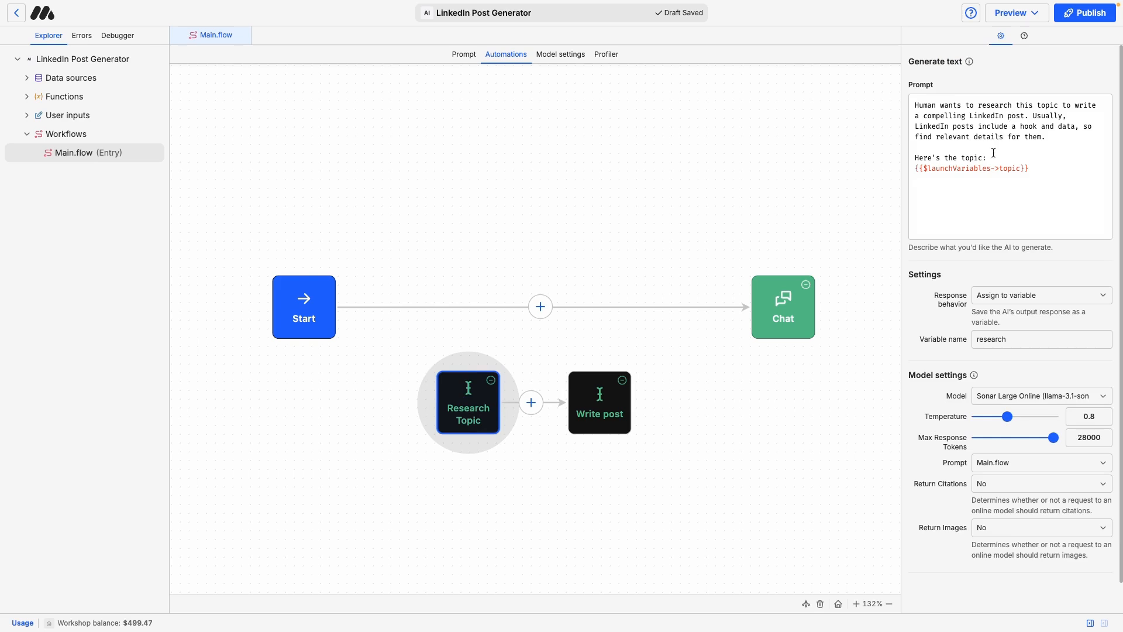
drag(995, 158, 915, 158)
click(1054, 171)
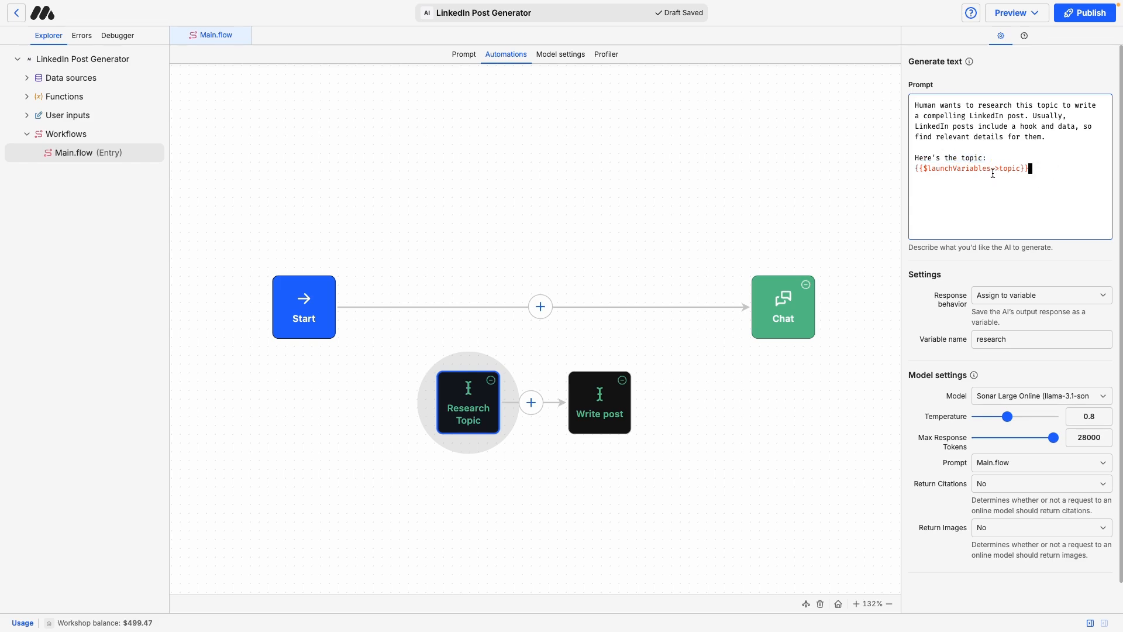
double_click(964, 168)
double_click(1004, 169)
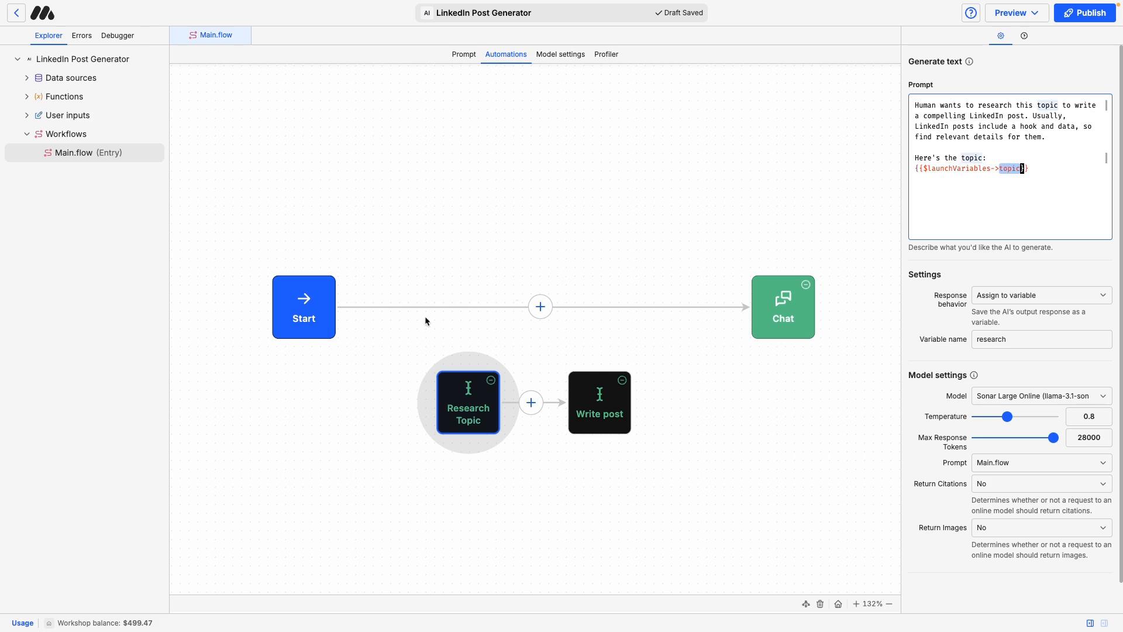
click(360, 331)
drag(339, 308, 436, 383)
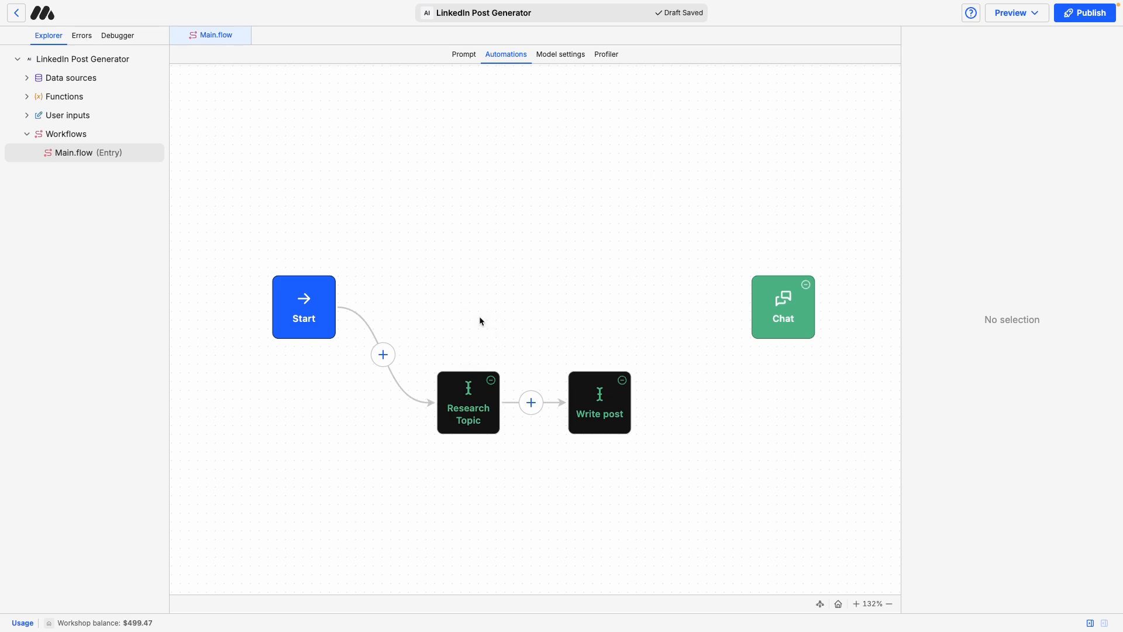
Step: Examine the topic and research variables in Write post's prompt and the output variable name of Research Topic
click(603, 410)
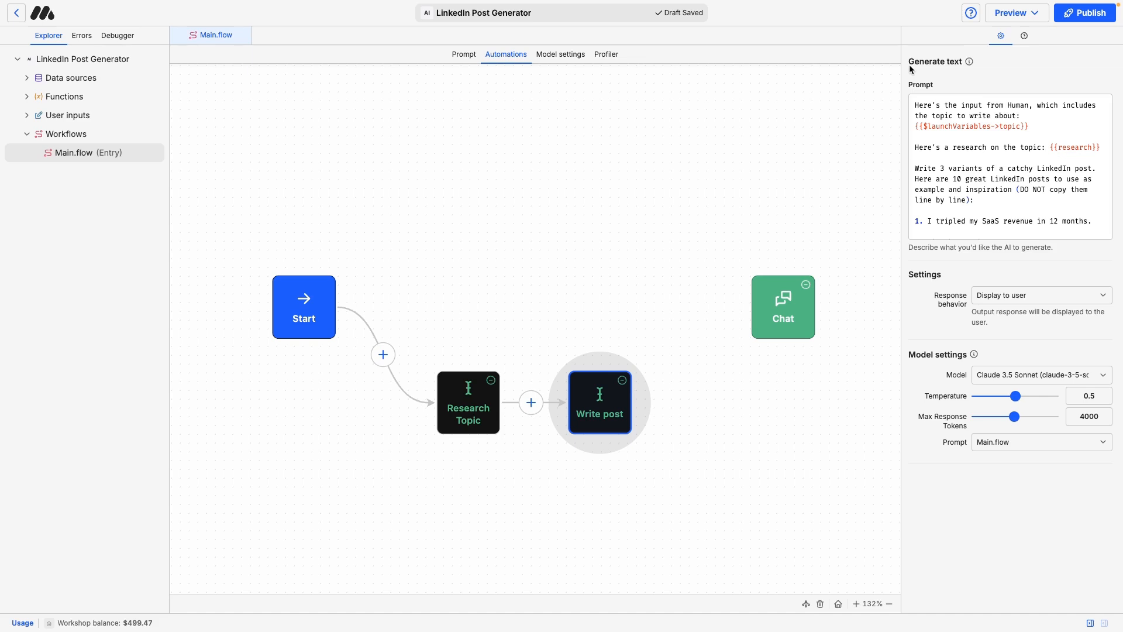
double_click(1003, 125)
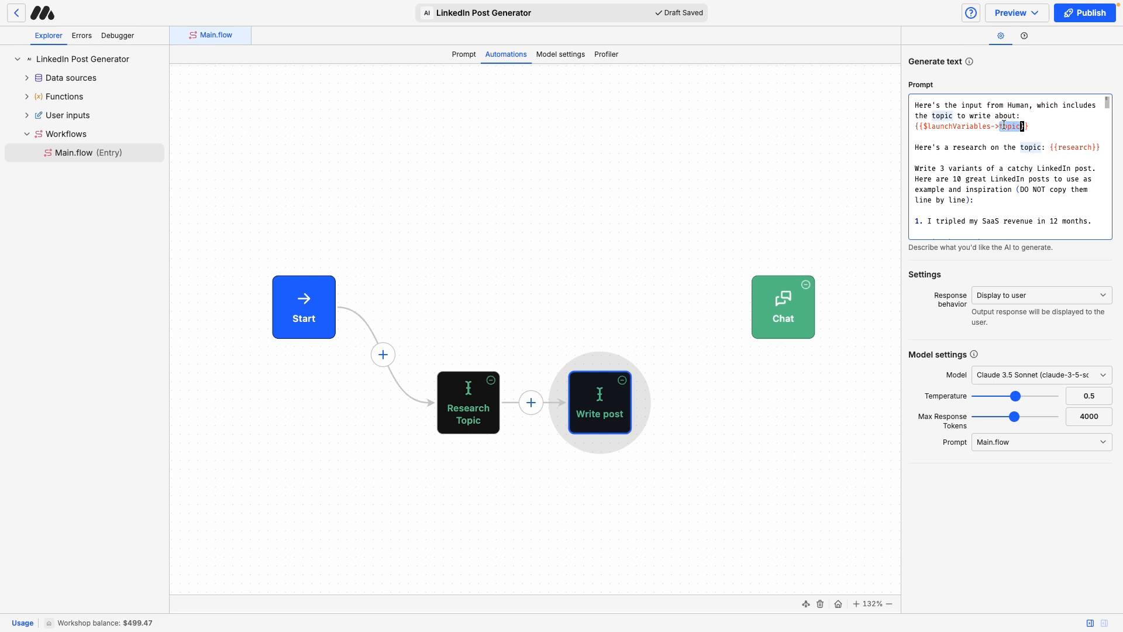
drag(919, 147, 1040, 145)
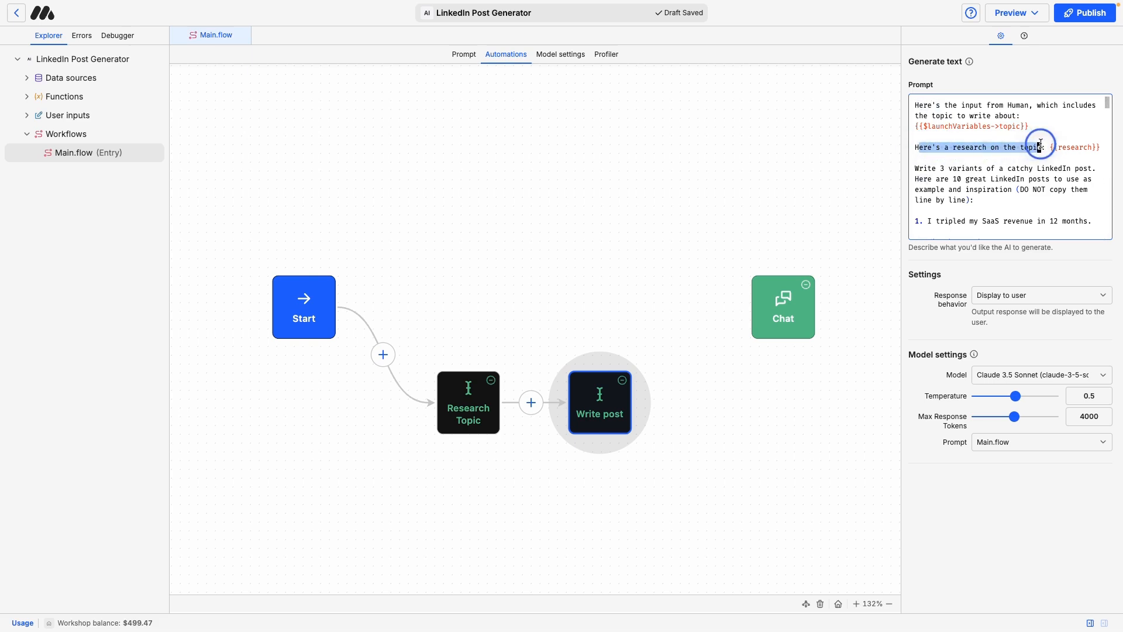
double_click(1071, 147)
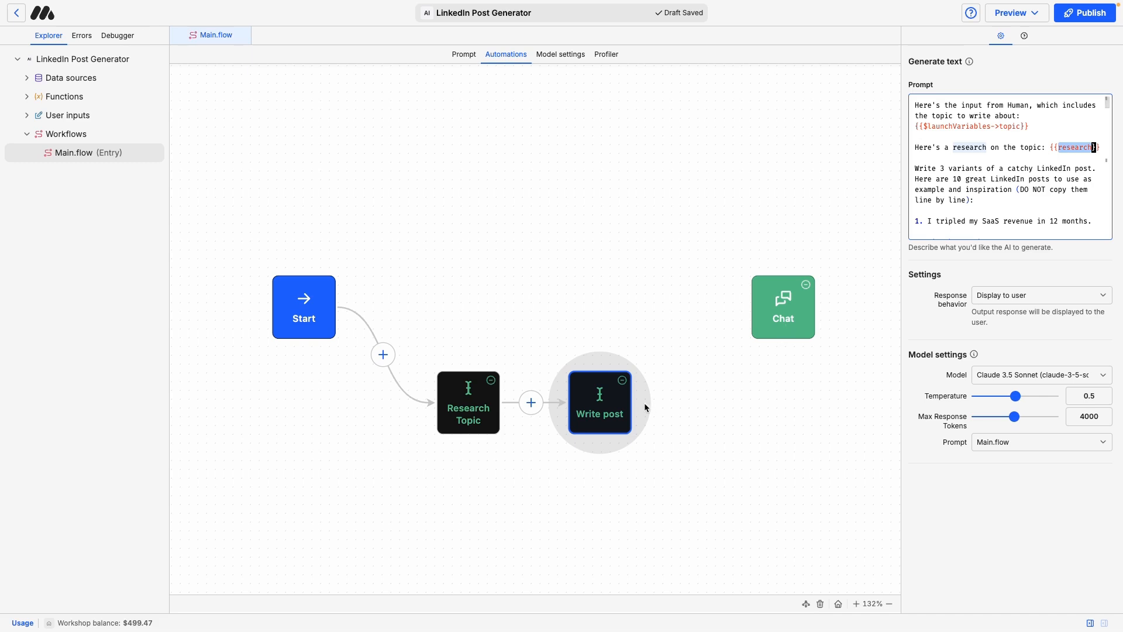
click(465, 404)
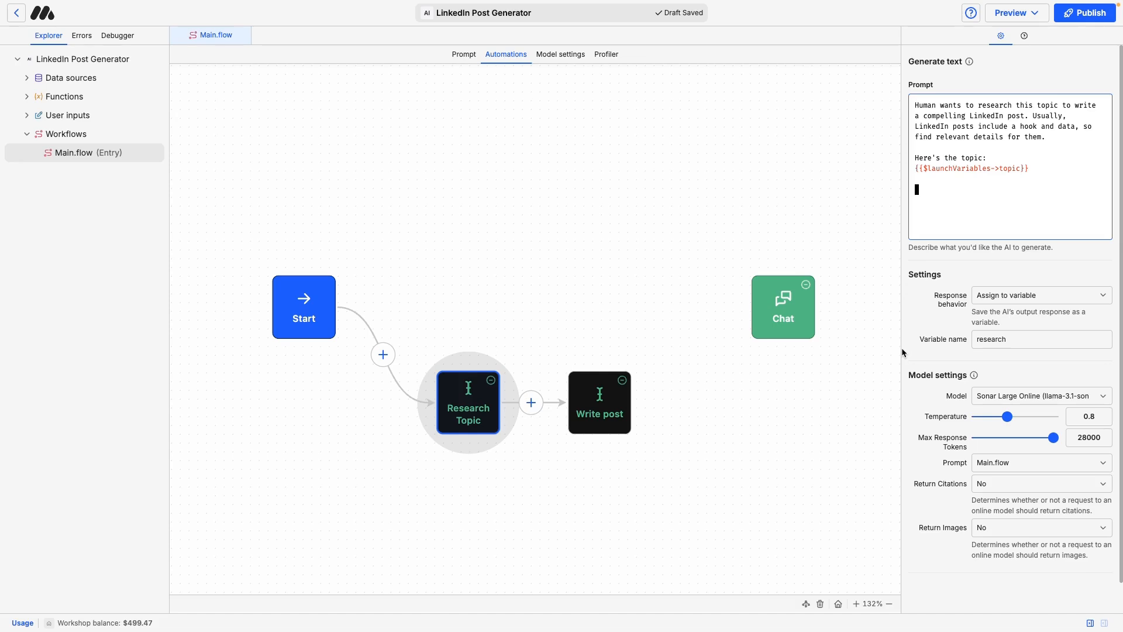
double_click(1001, 339)
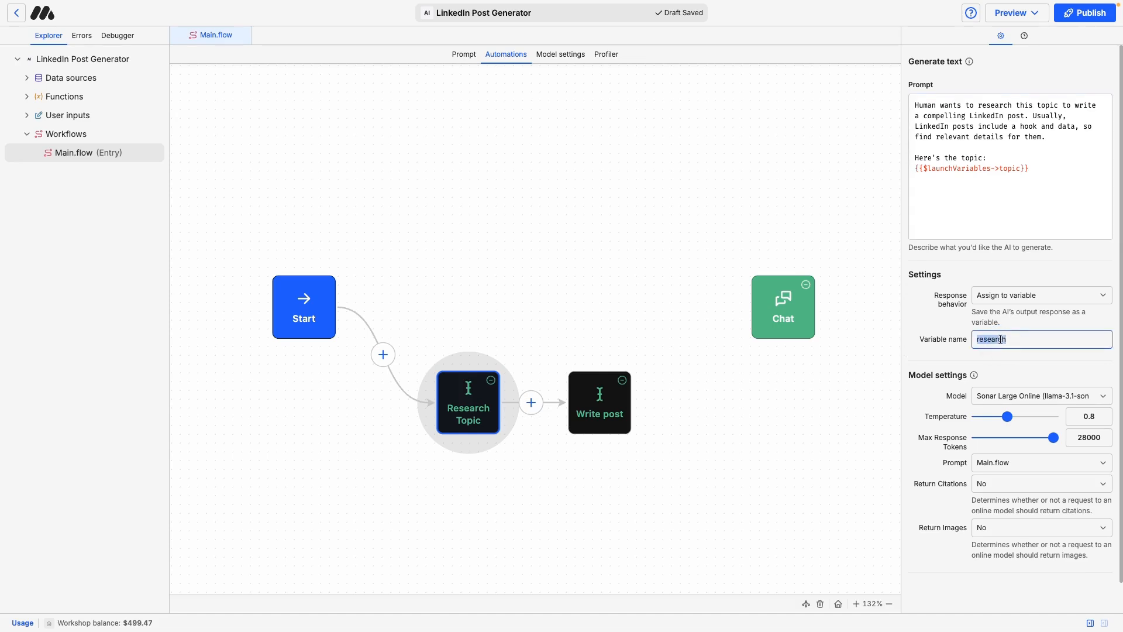
click(1047, 384)
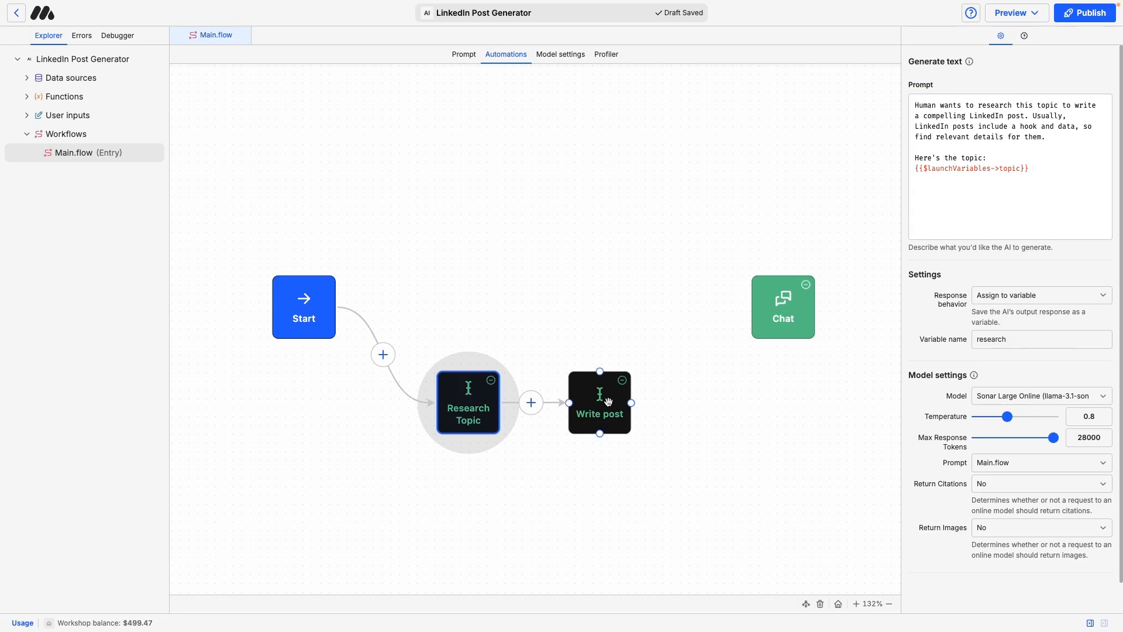
Step: Review the research variable in Write post's prompt and the Slack formatting guide under Notes For Assistant
click(609, 403)
double_click(1074, 149)
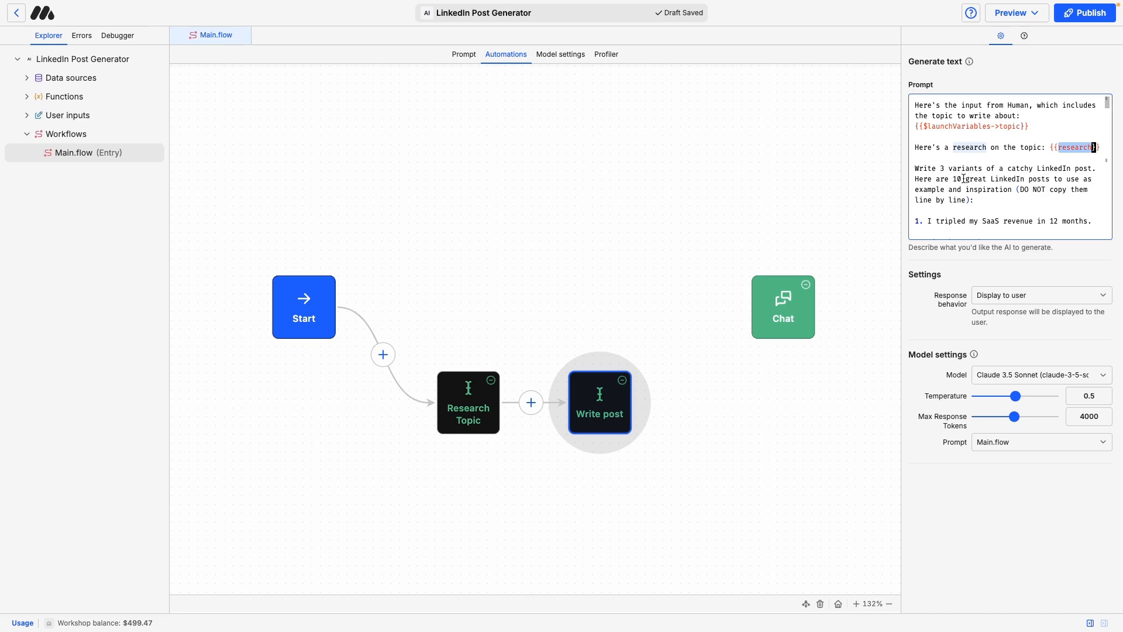
scroll(964, 178, down, 15)
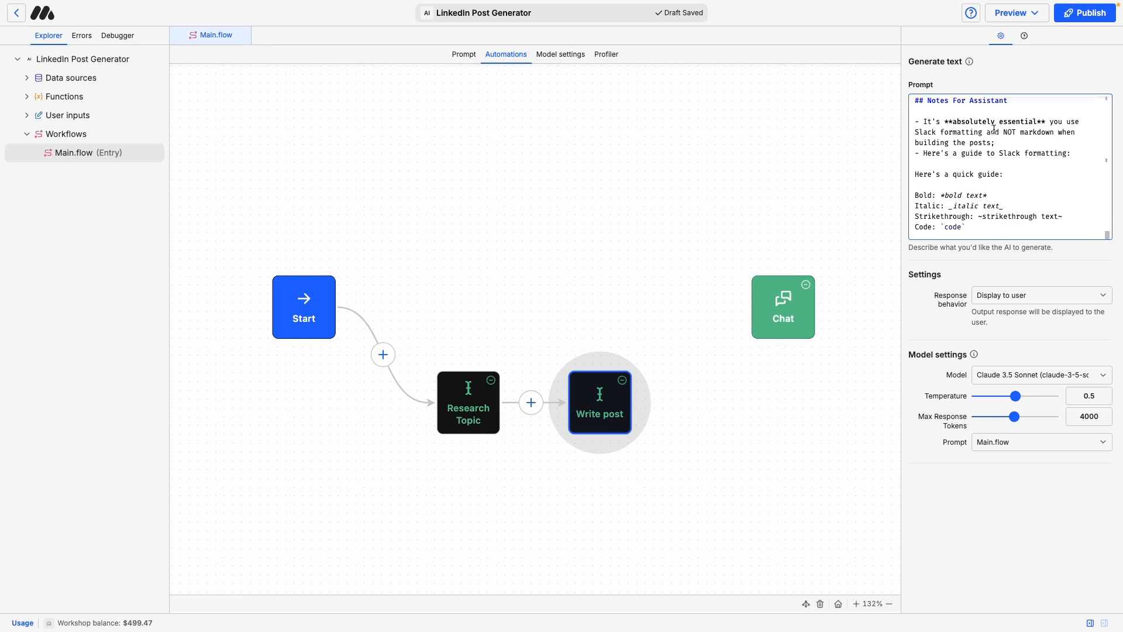
drag(1004, 132, 1051, 132)
click(1045, 142)
drag(985, 226, 893, 165)
click(672, 296)
drag(595, 407, 614, 408)
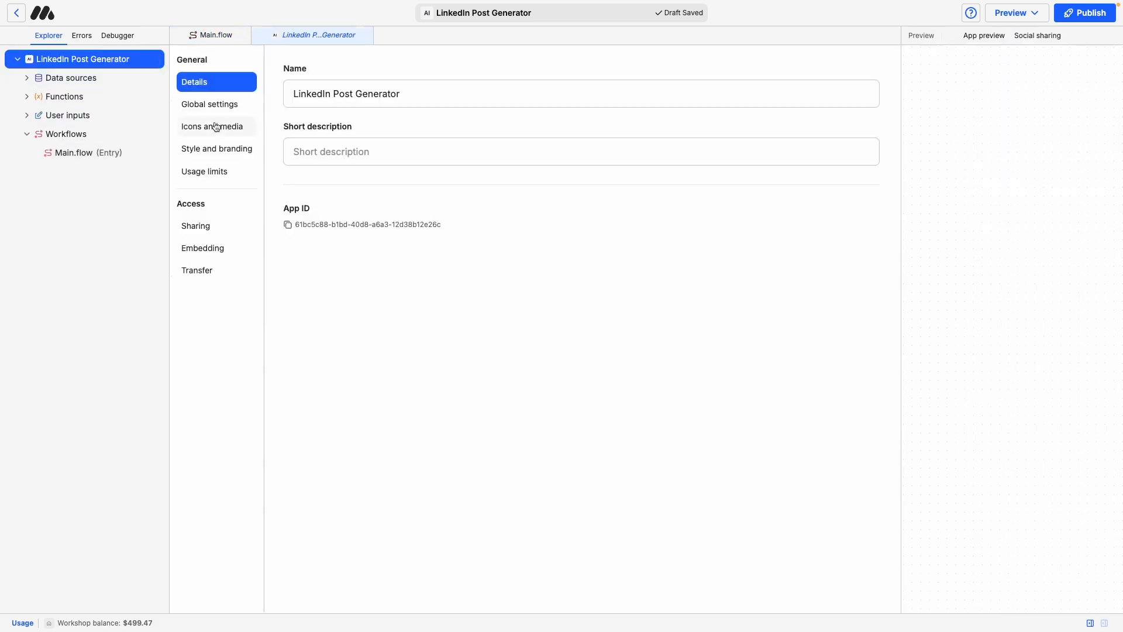
Step: Publish the LinkedIn Post Generator project and copy its app ID
click(288, 226)
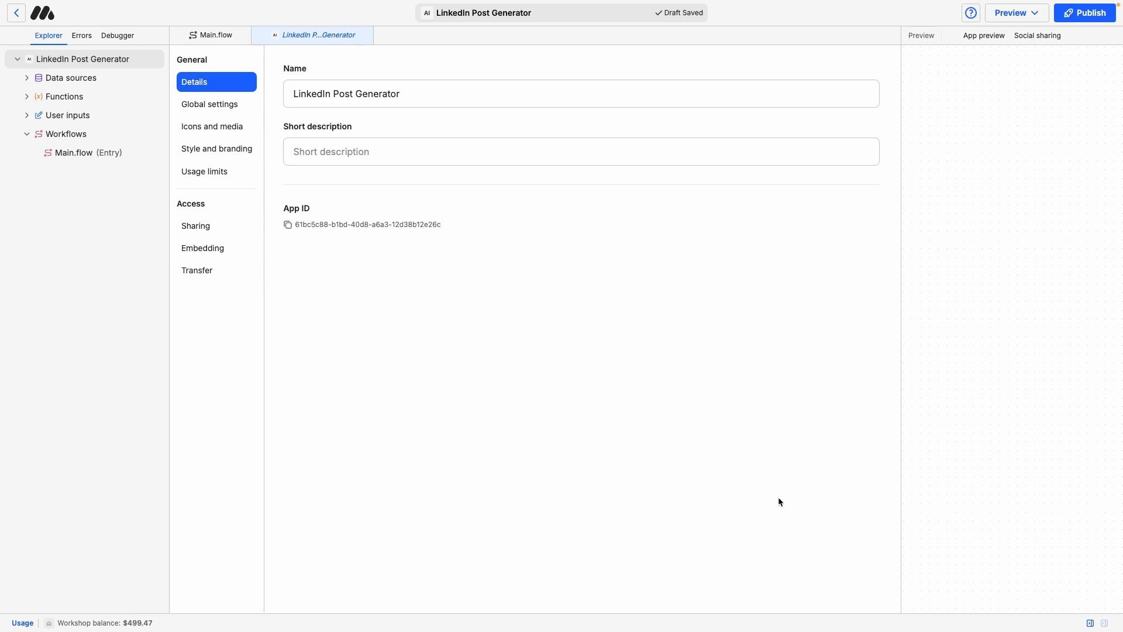
click(1071, 11)
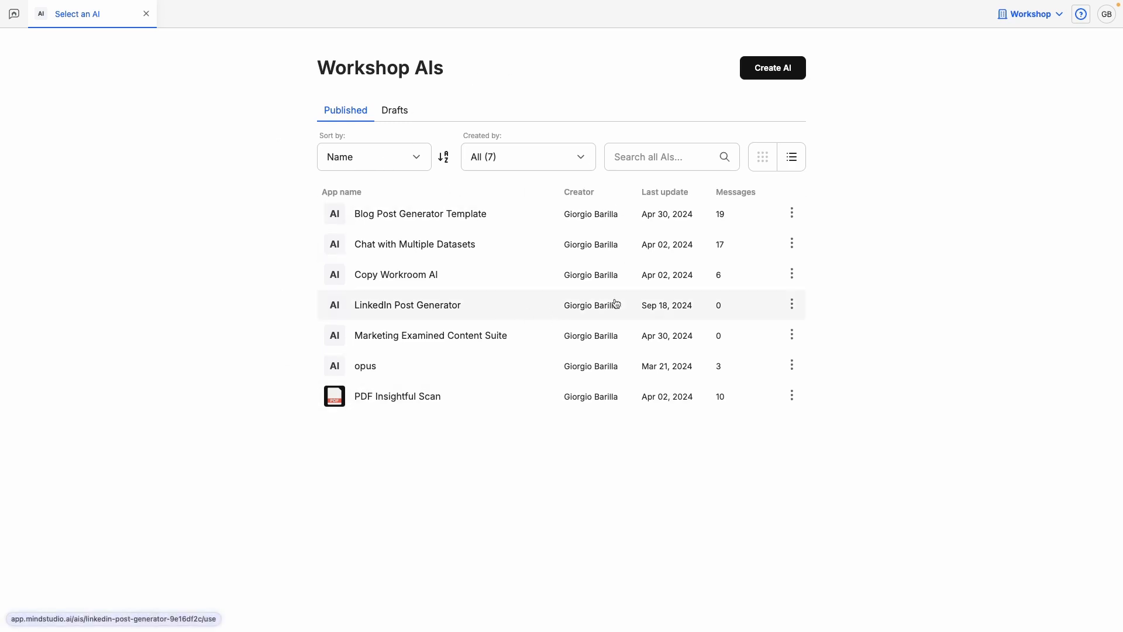
click(792, 305)
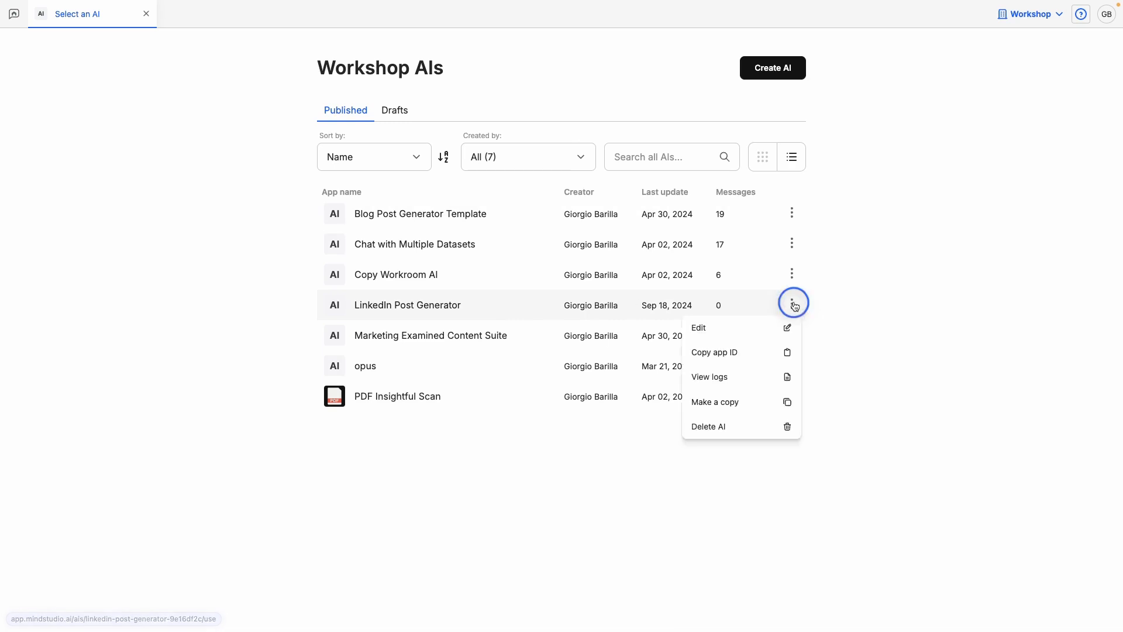
click(756, 355)
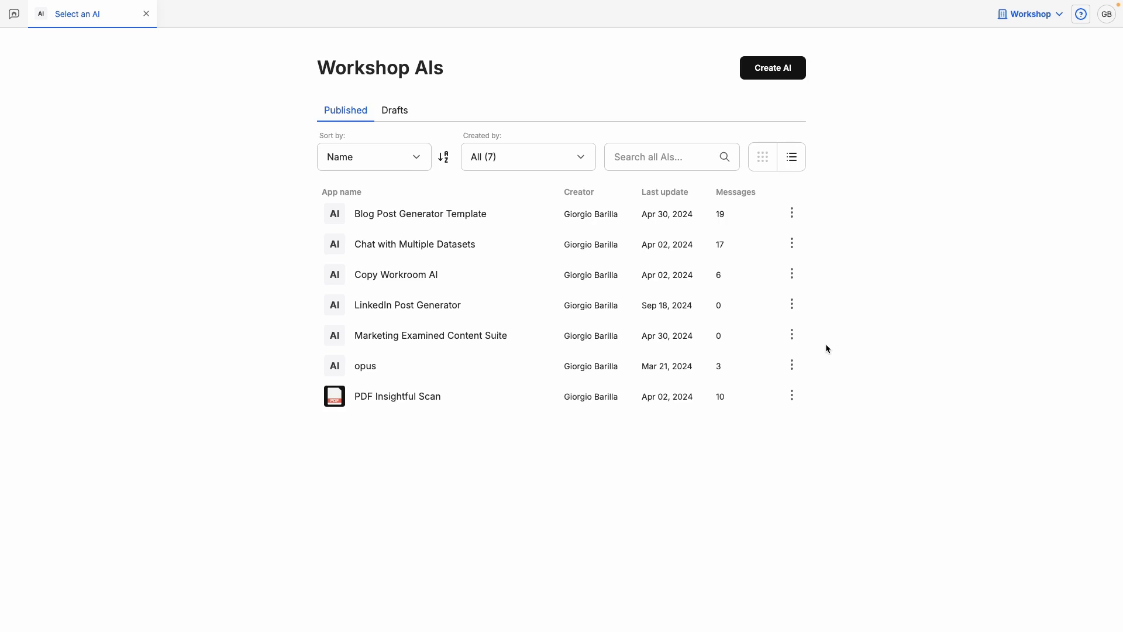
Step: Create an API key named youtube in the Workshop workspace's settings
click(1021, 16)
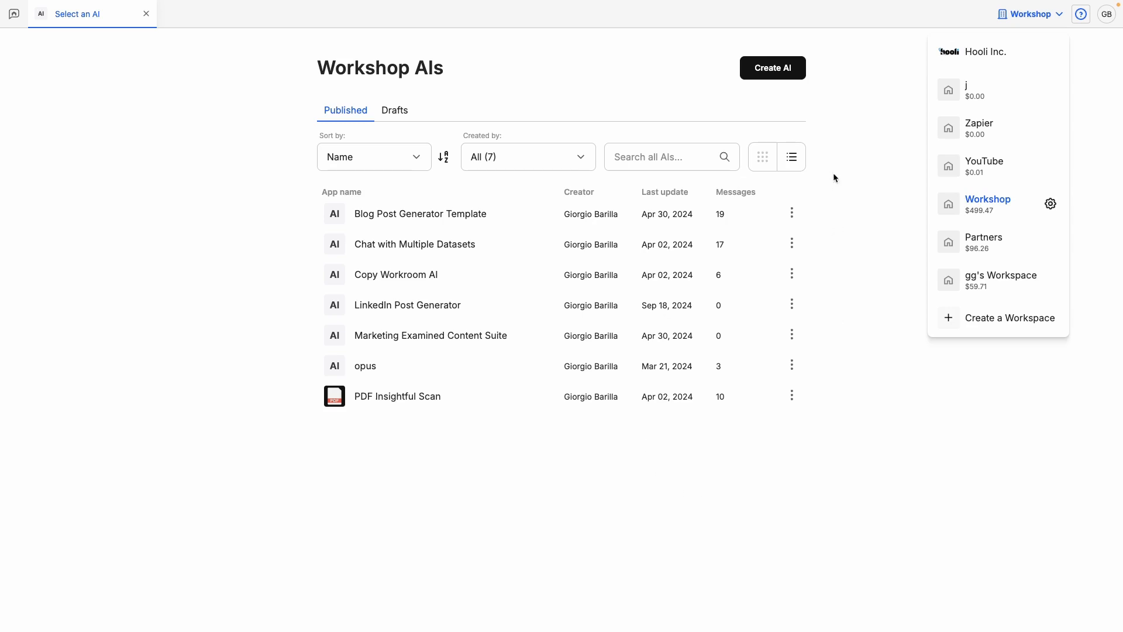
click(1051, 203)
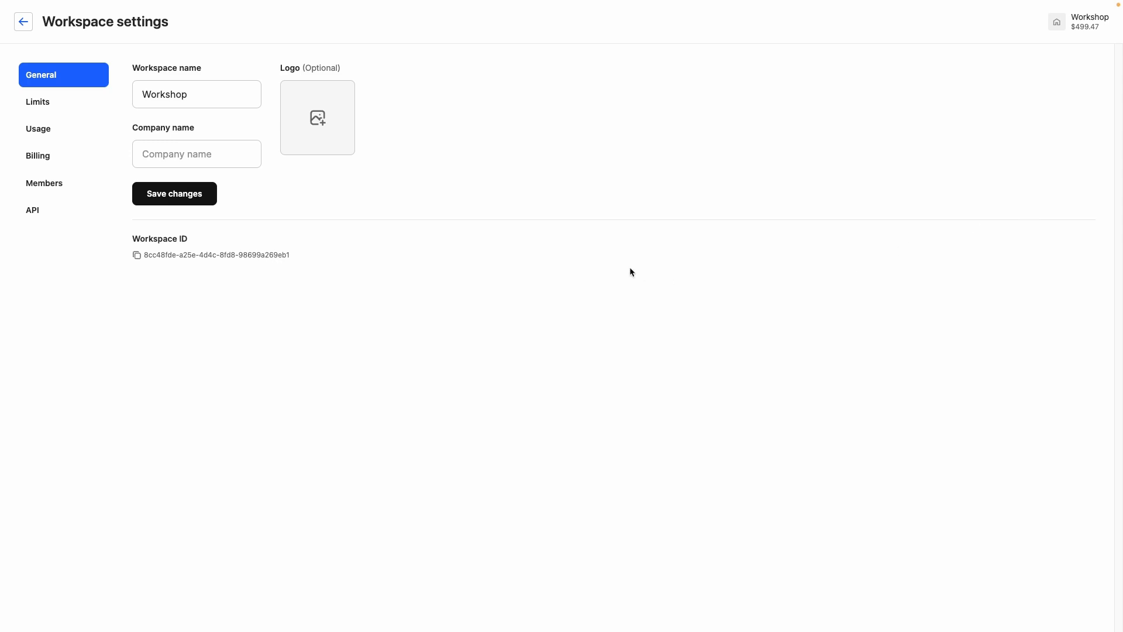
click(81, 214)
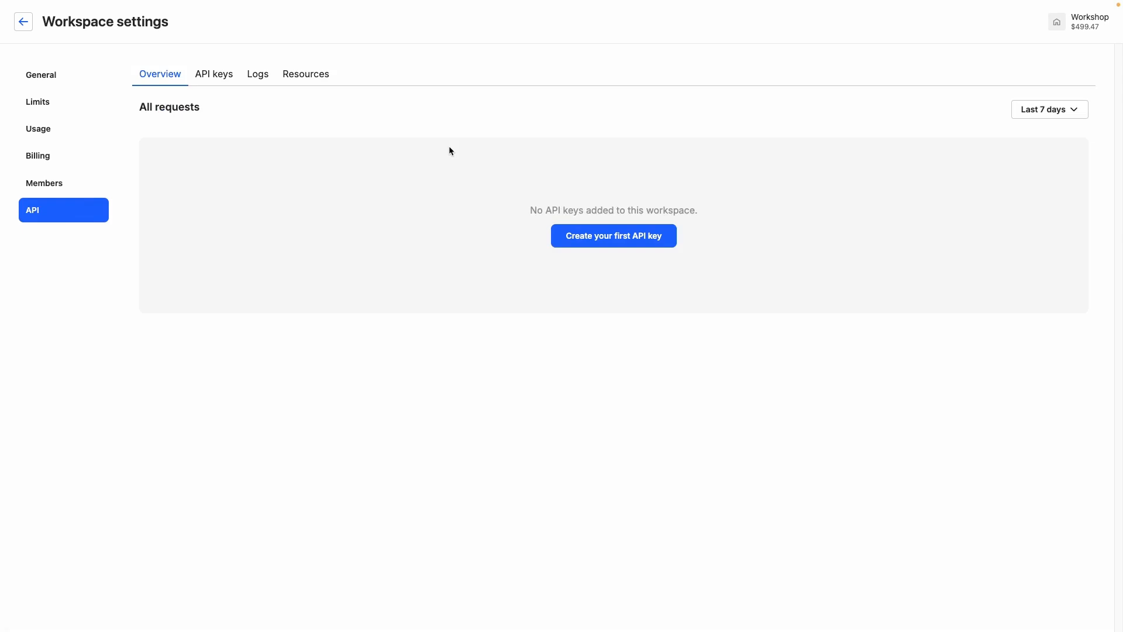
click(644, 241)
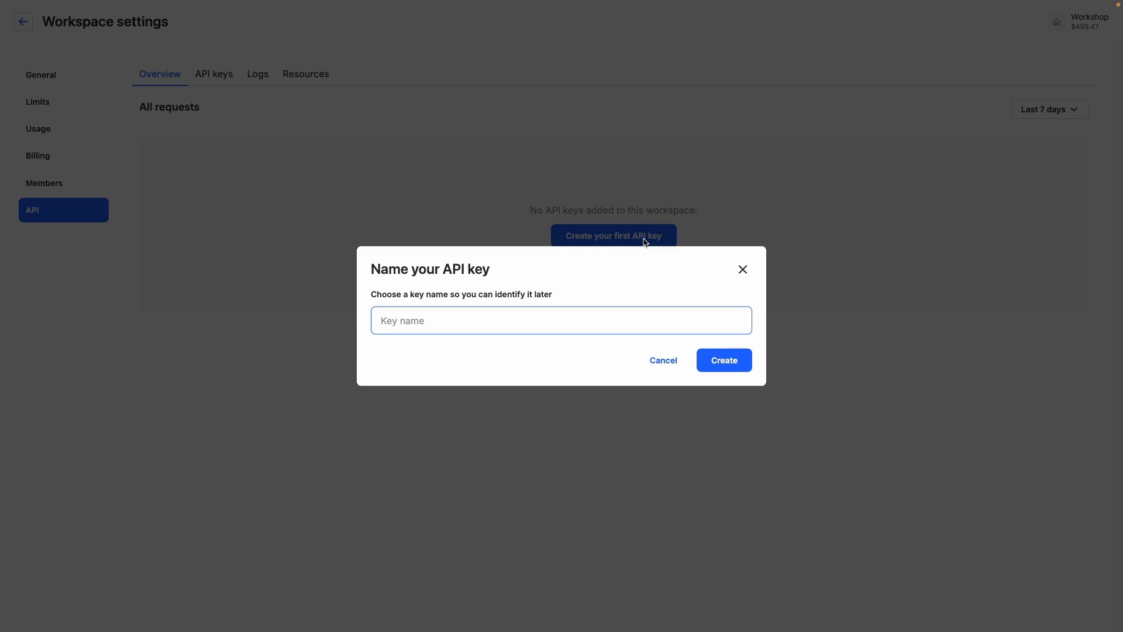
text(youtube)
click(727, 362)
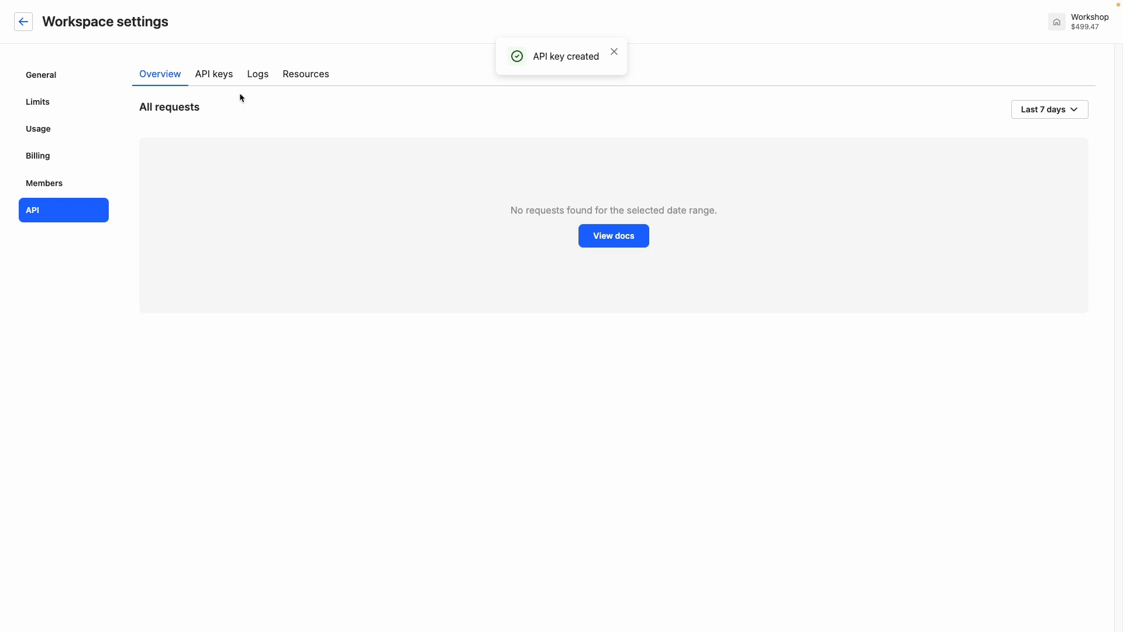
Step: Look through the workspace's API logs and developer resources, and copy the youtube API key's token
click(225, 78)
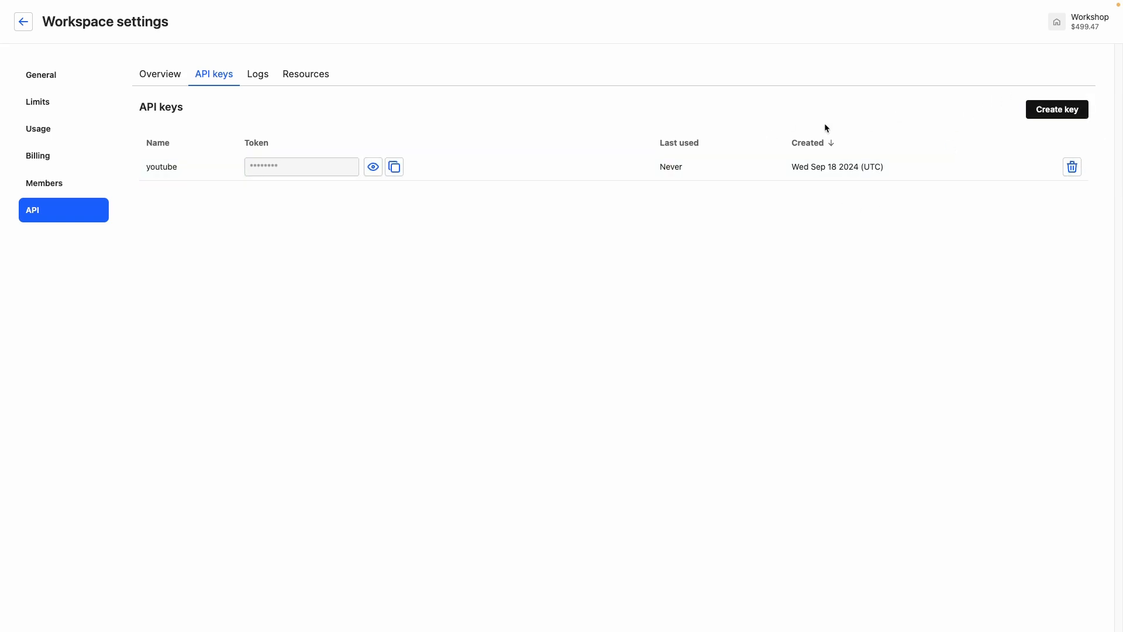
click(259, 75)
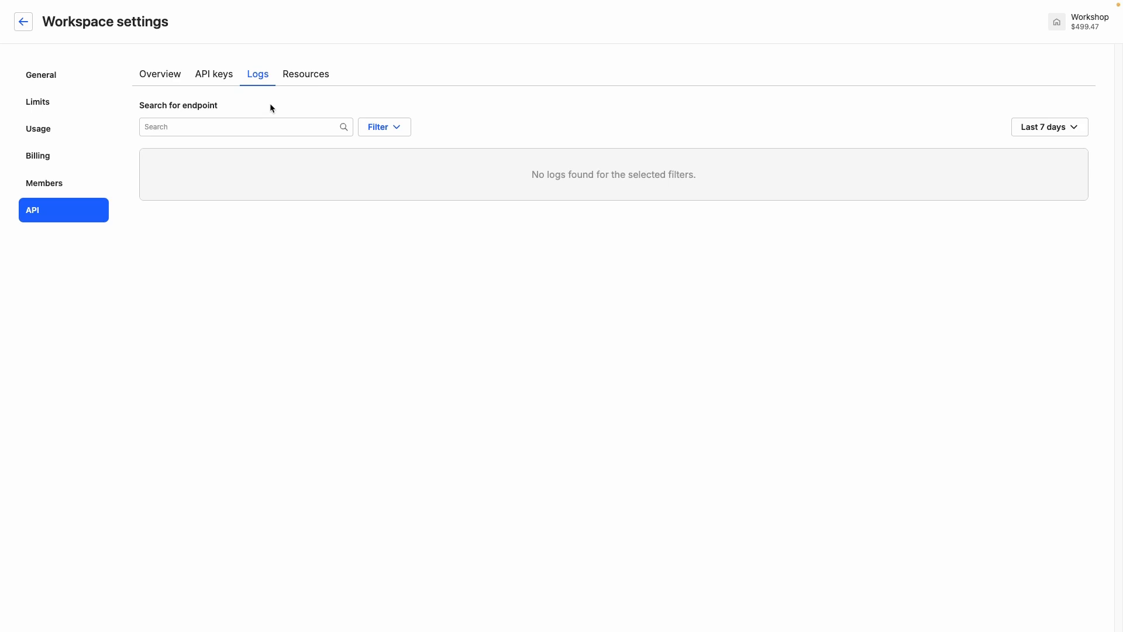
click(297, 81)
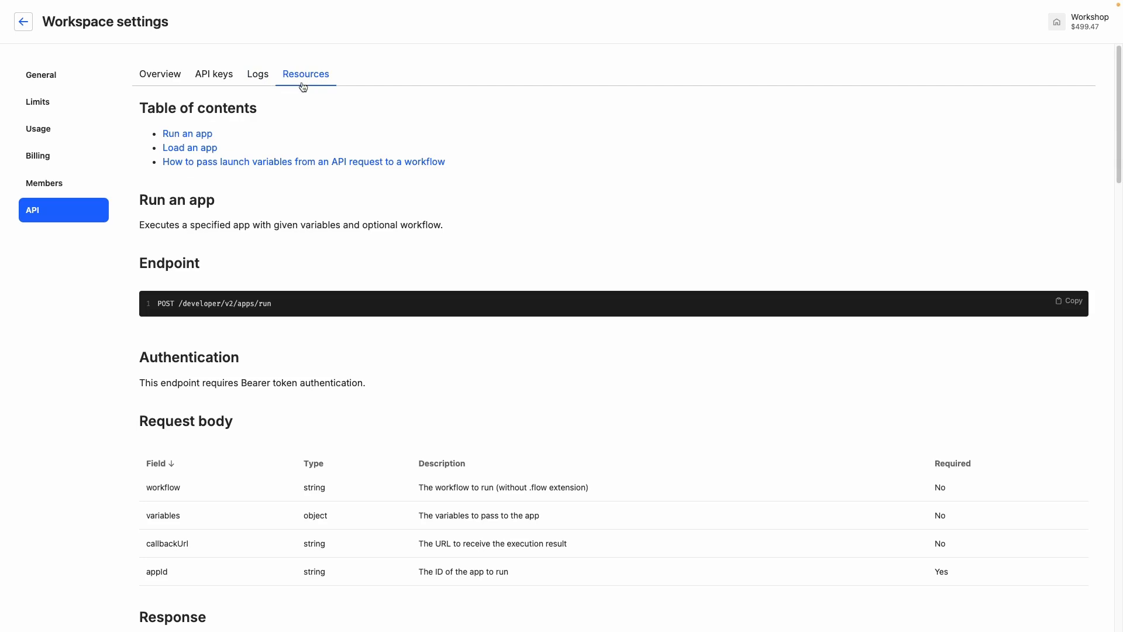
scroll(296, 228, down, 7)
scroll(296, 226, down, 2)
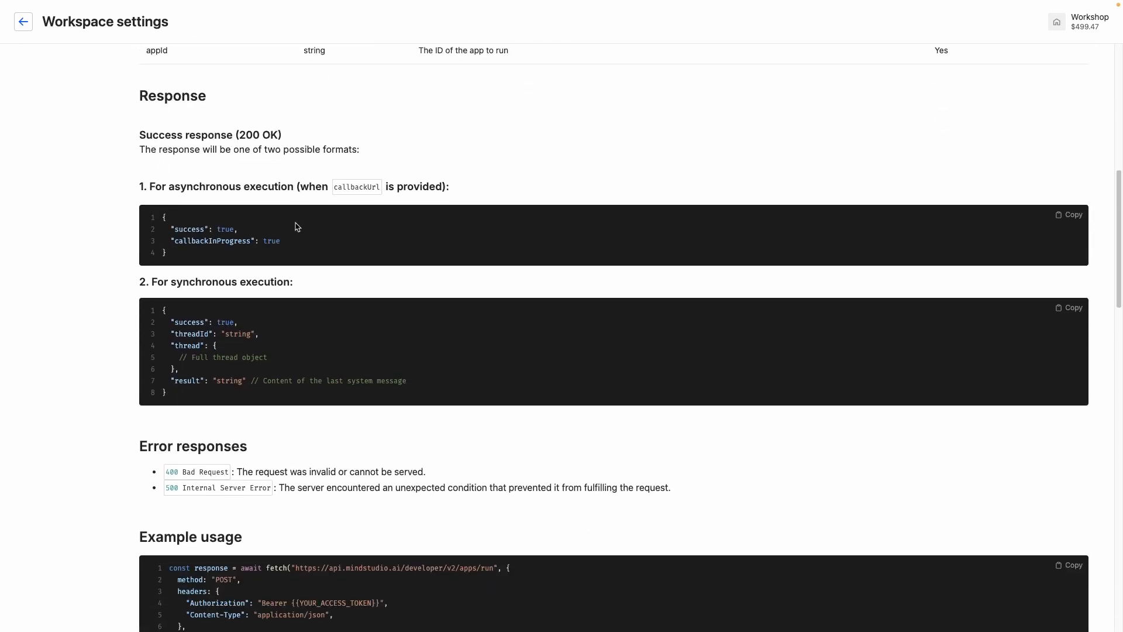
scroll(296, 227, up, 9)
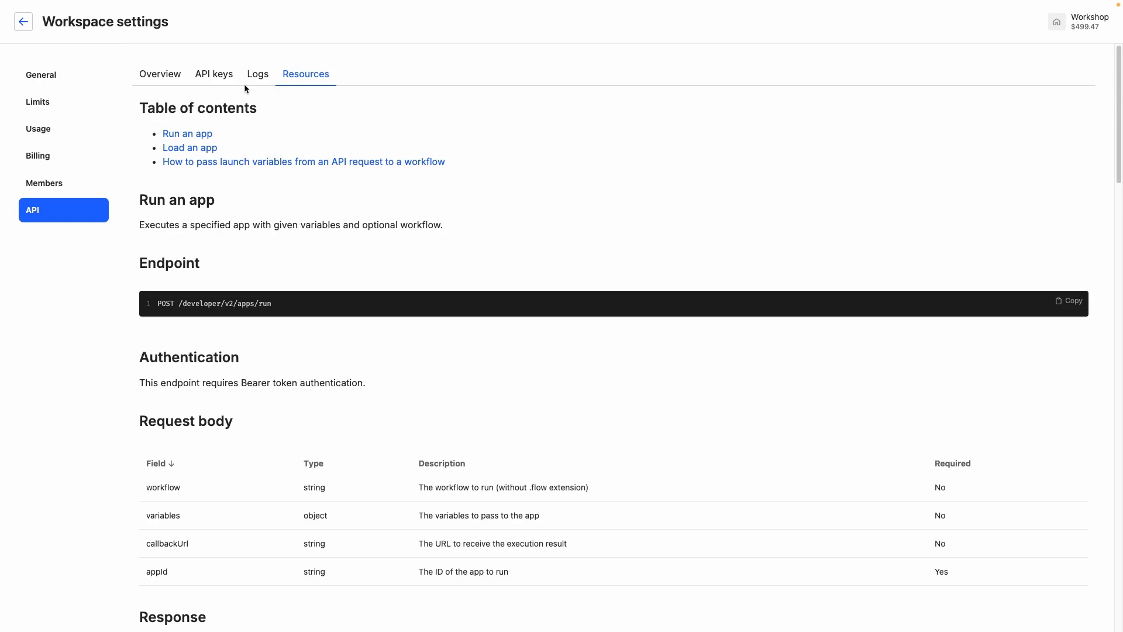
click(222, 84)
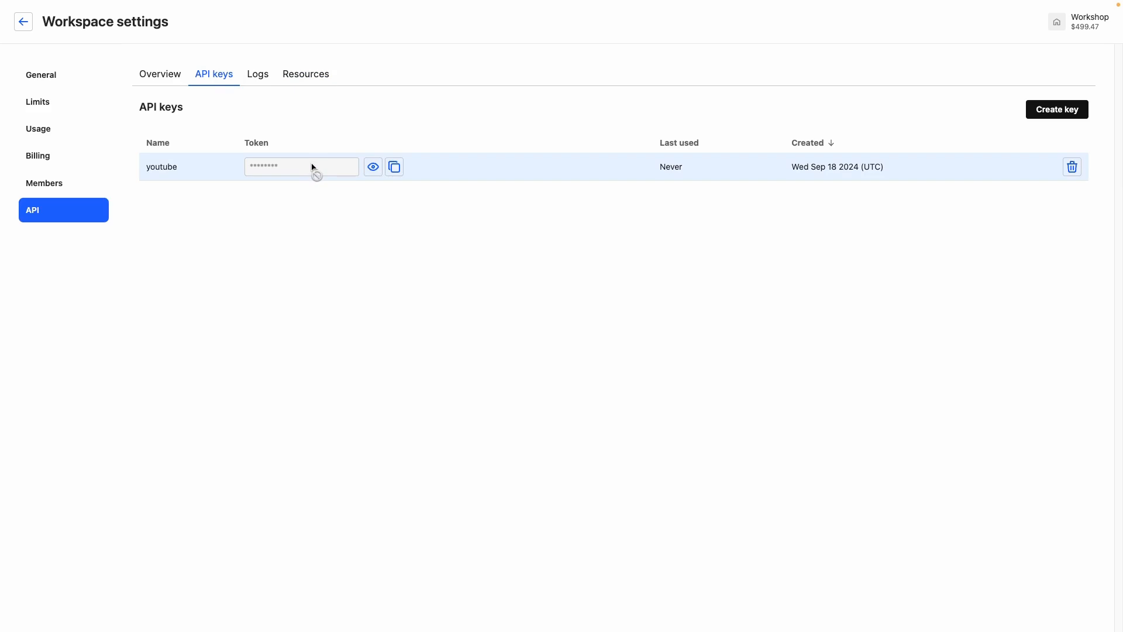
click(394, 168)
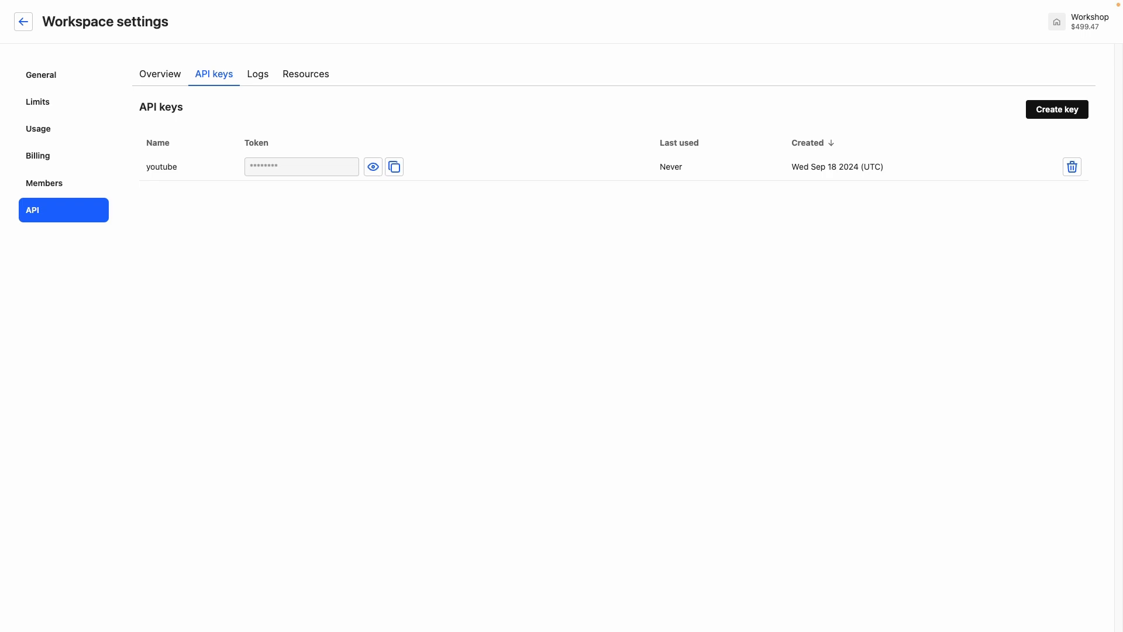
Step: Switch to the untitled Zap in Zapier and choose Slack as its trigger app
click(661, 505)
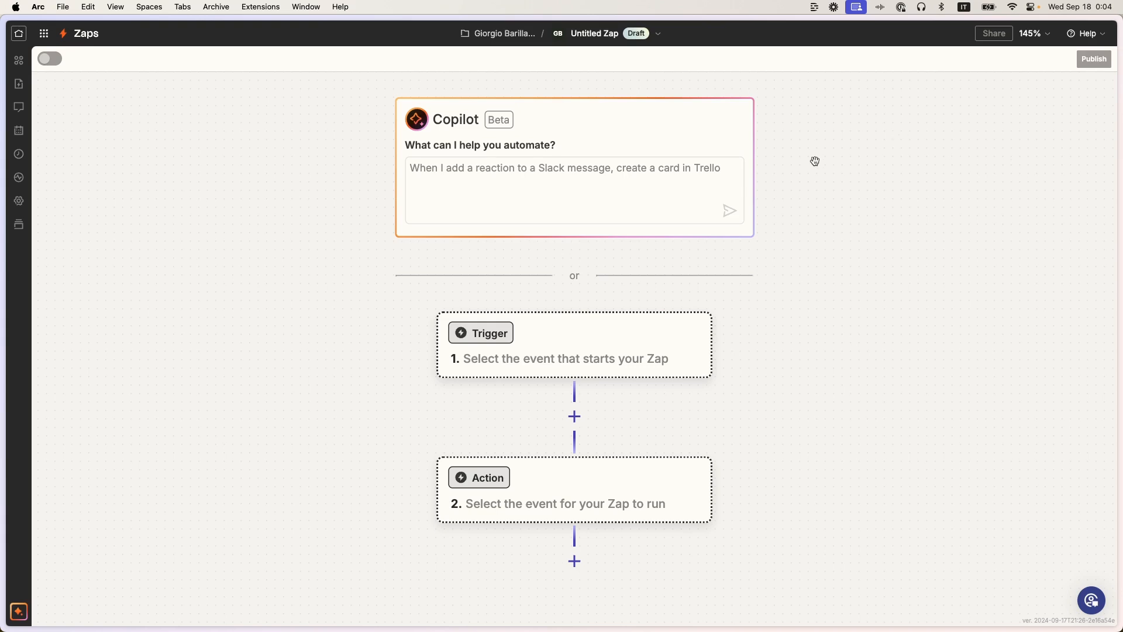
click(669, 349)
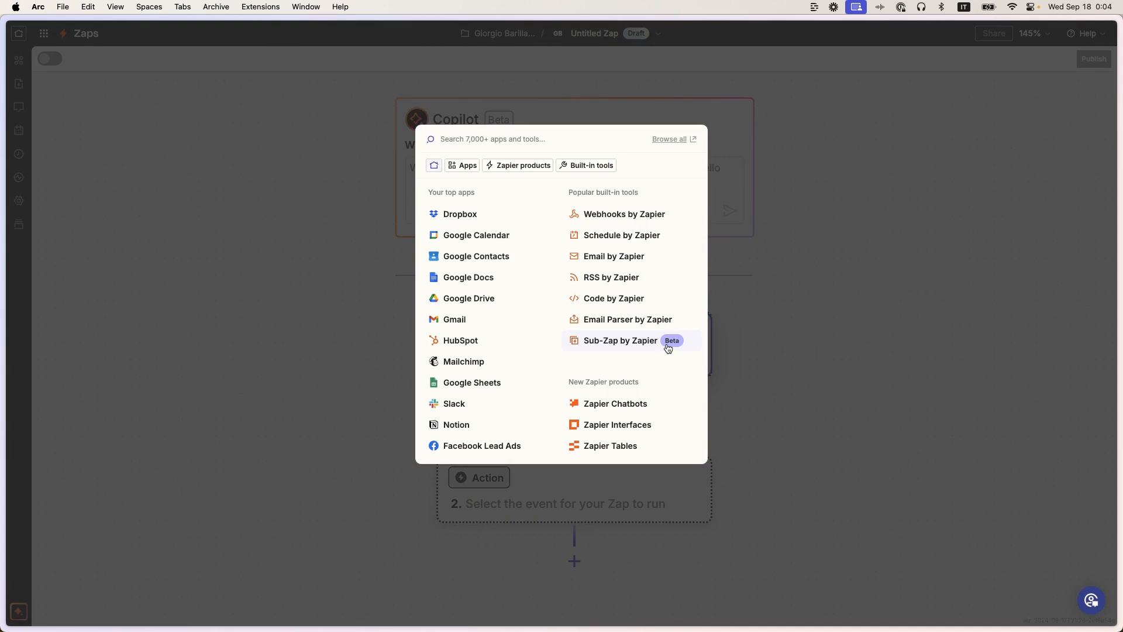
click(515, 403)
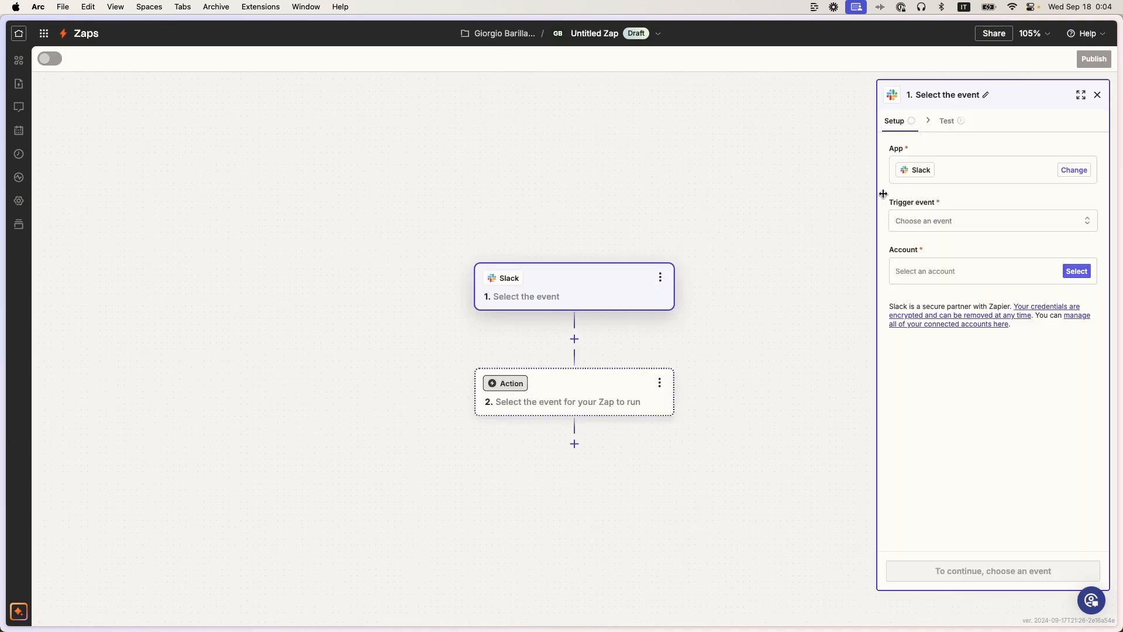
Step: Set the trigger event to New Message Posted to Channel and use the MindStudio Zapier Slack account
click(916, 221)
scroll(793, 323, down, 2)
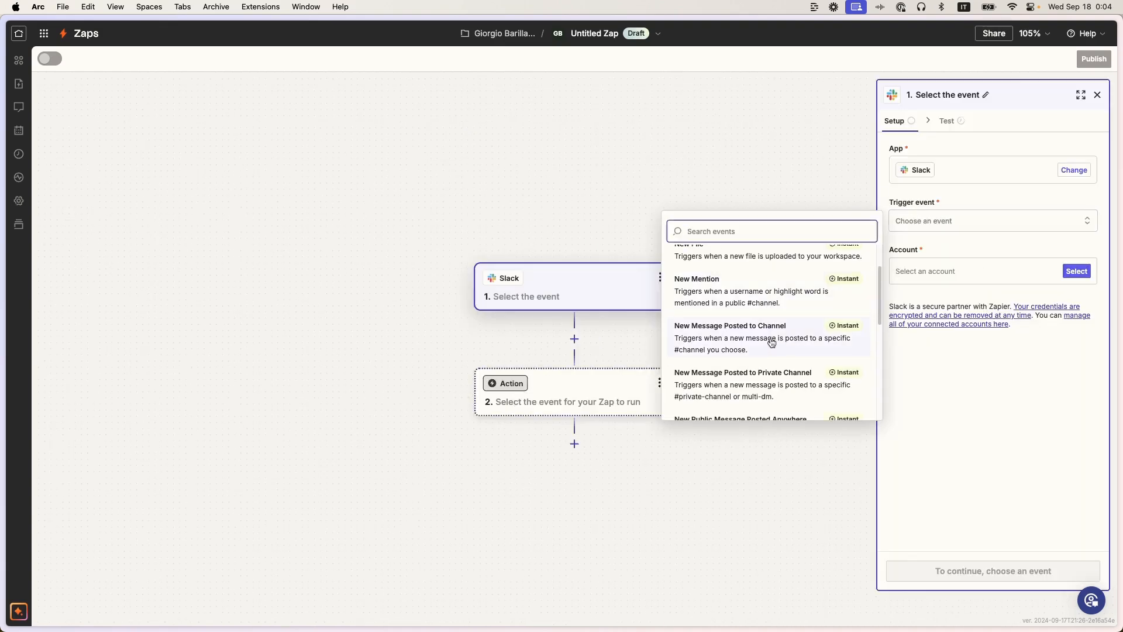
key(super+equal)
key(super+equal)
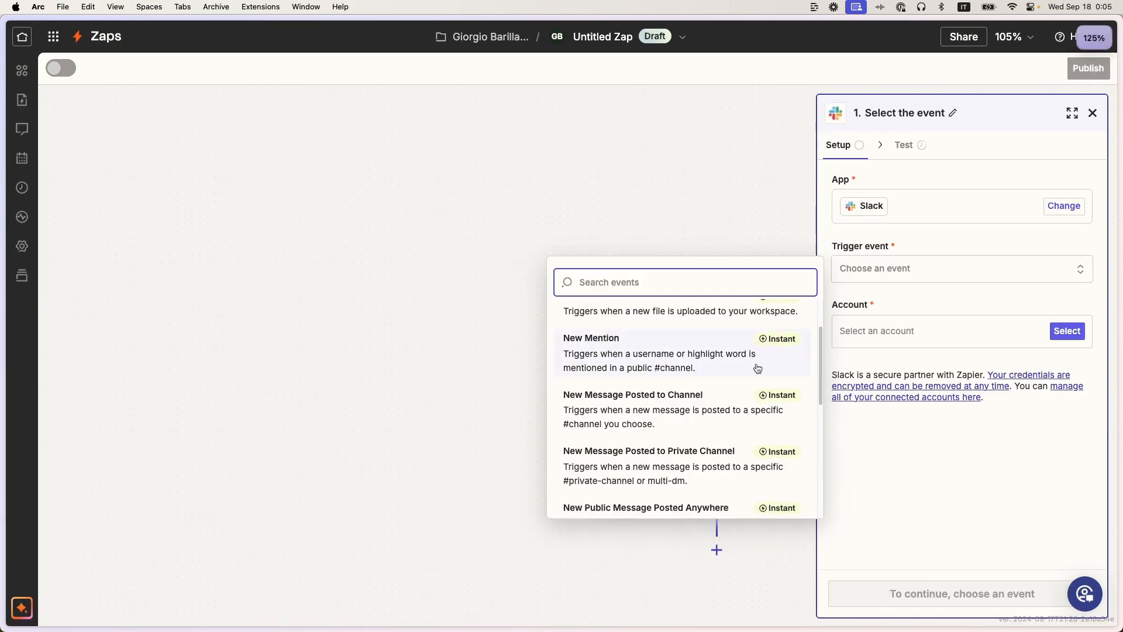
click(717, 410)
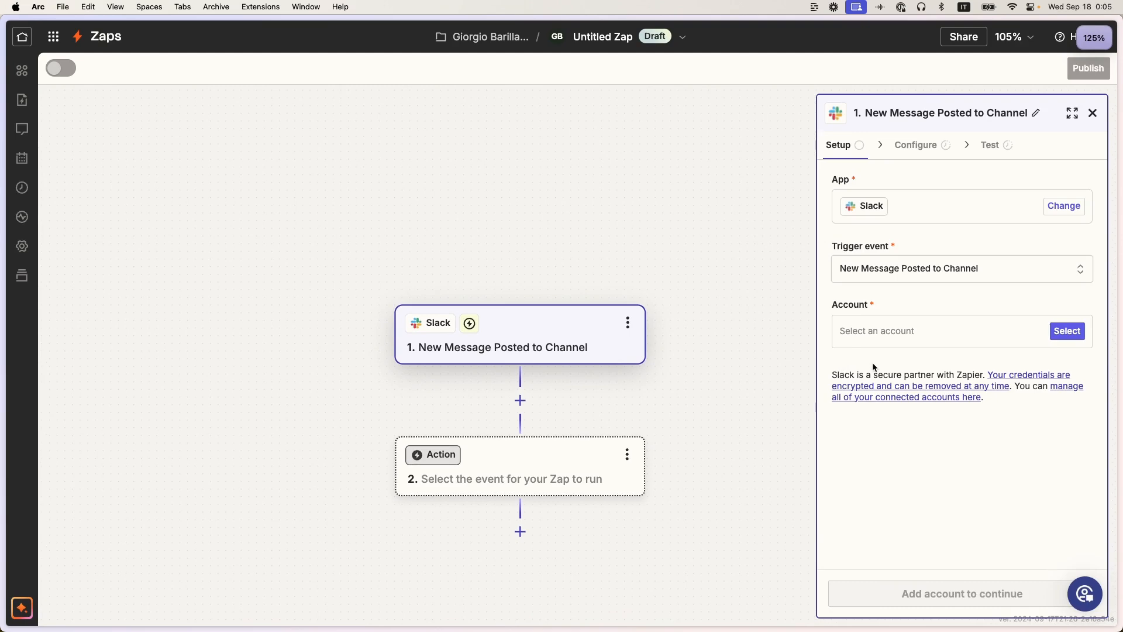
click(936, 335)
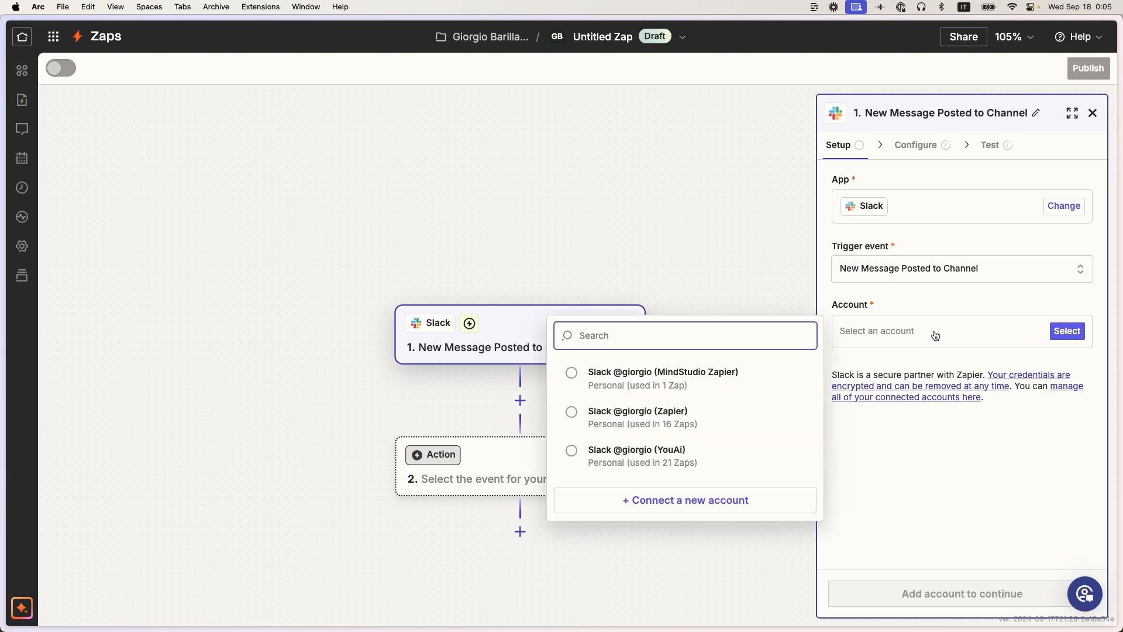
click(775, 379)
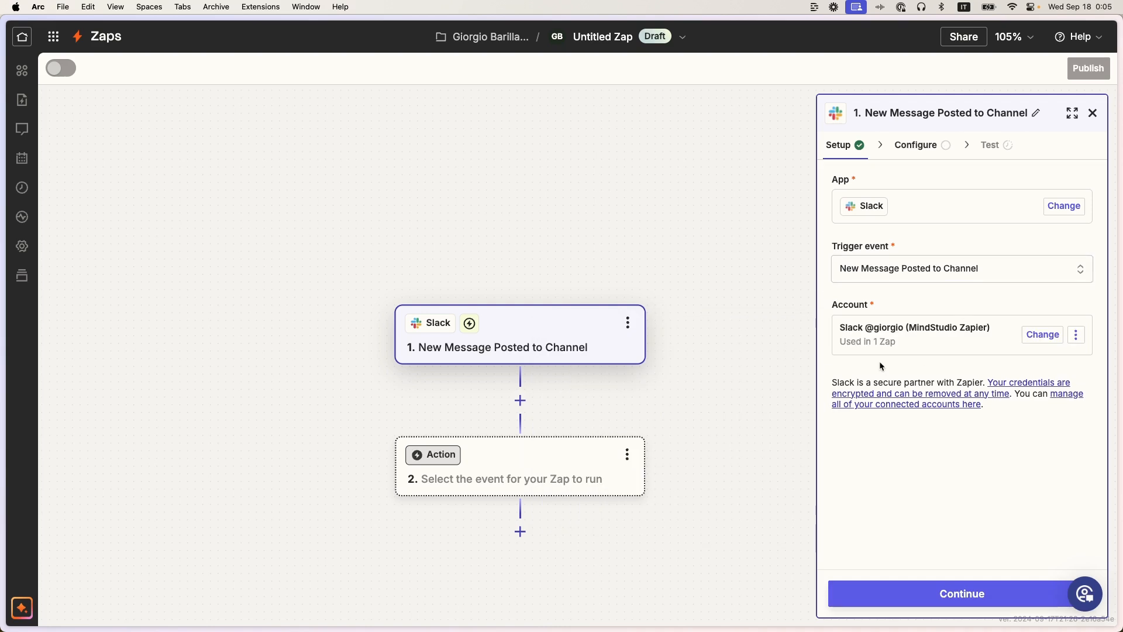
click(861, 592)
Step: Switch to Slack and create a public channel named li-post-generator-yt in the MindStudio Zapier workspace
click(865, 216)
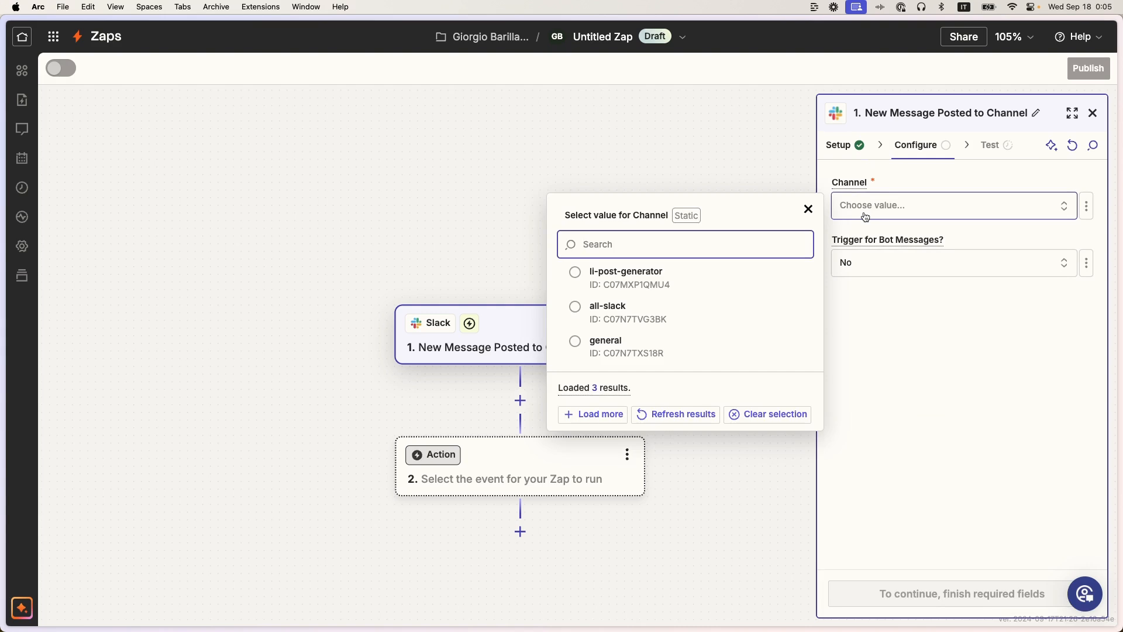
key(ctrl+Right)
key(ctrl+Right)
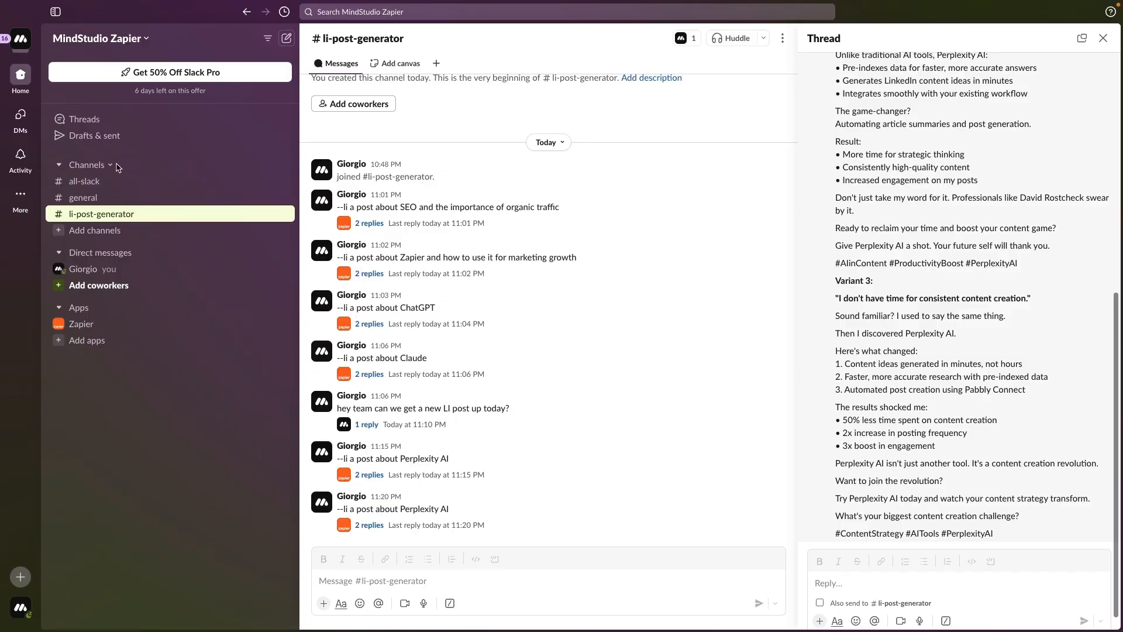
click(120, 168)
mouse_move(122, 191)
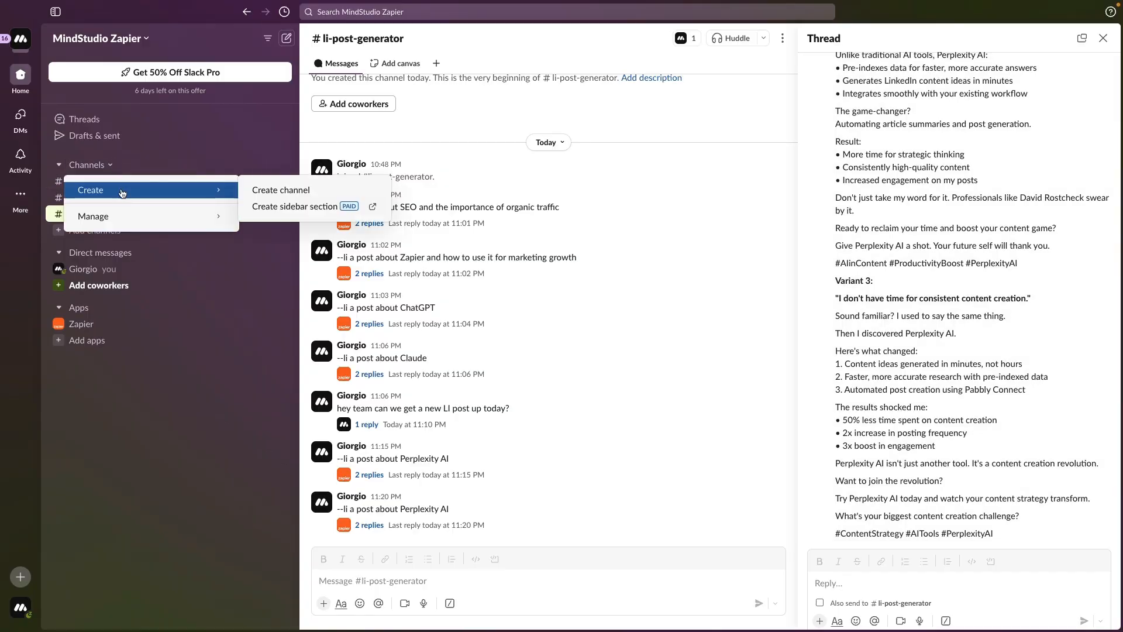
click(255, 188)
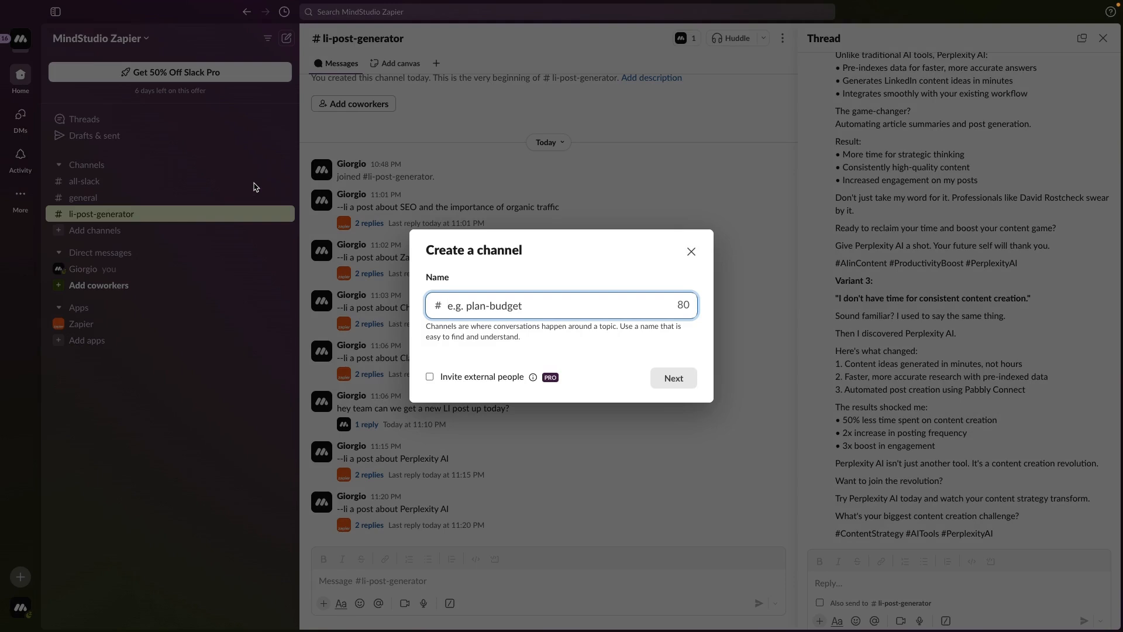
text(li-post-generator-yt)
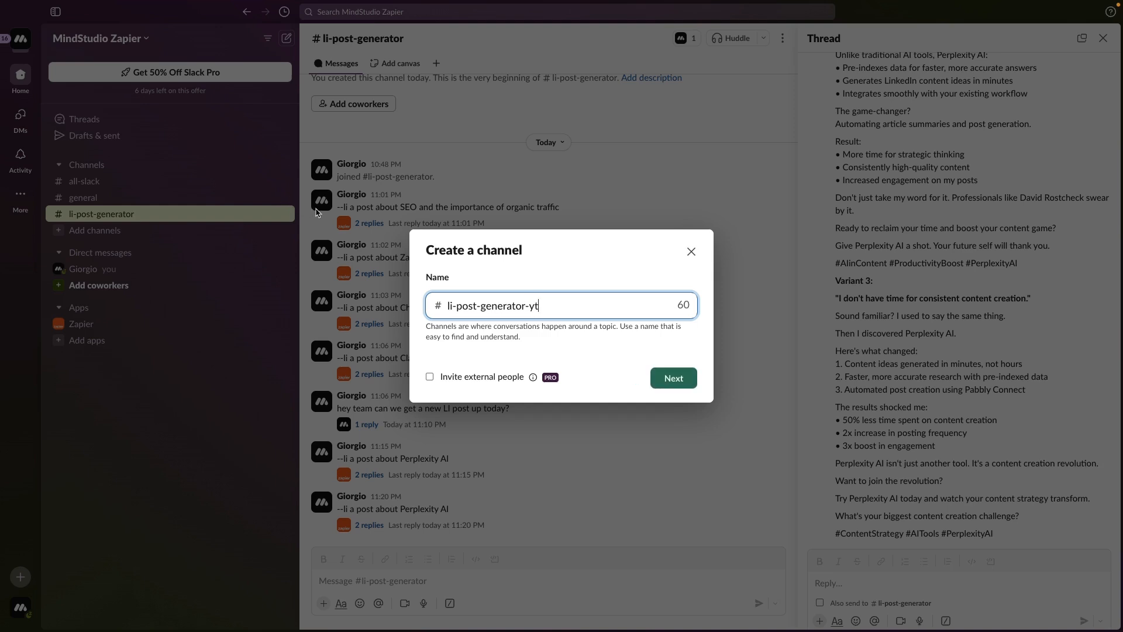
click(690, 386)
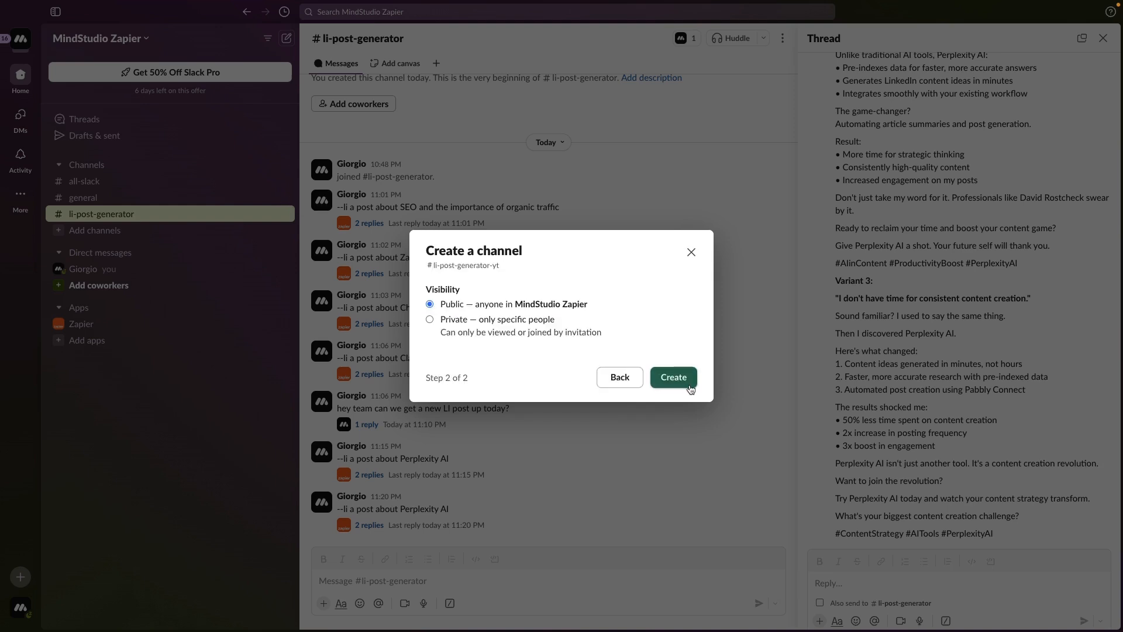
click(691, 388)
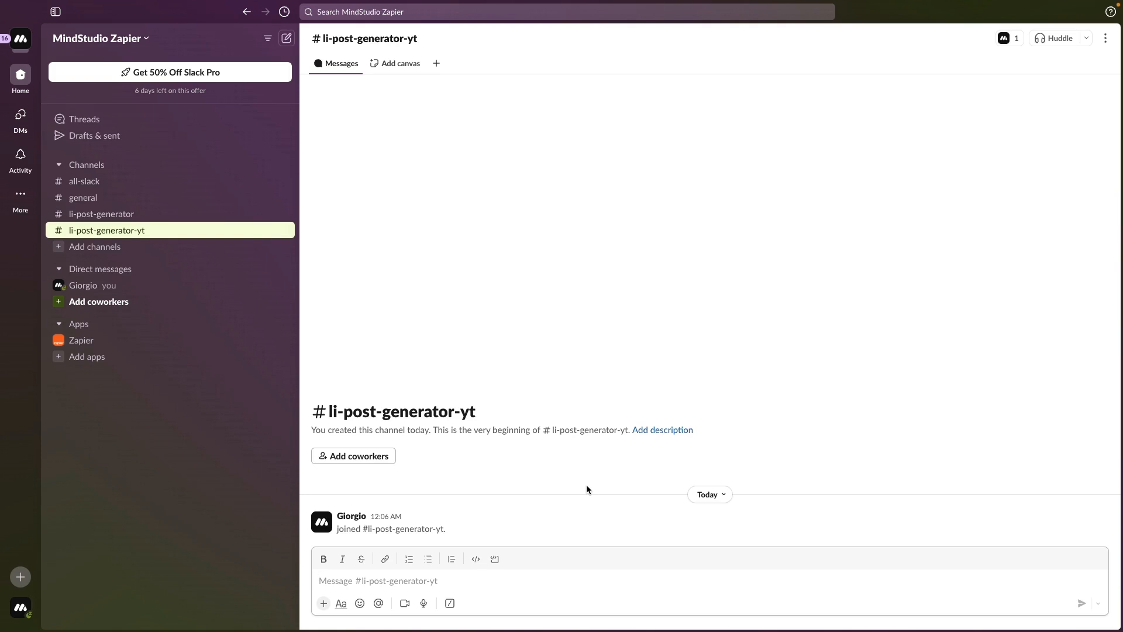
Step: Post the message "--li a post about SEO" in the li-post-generator-yt channel
text(--li a)
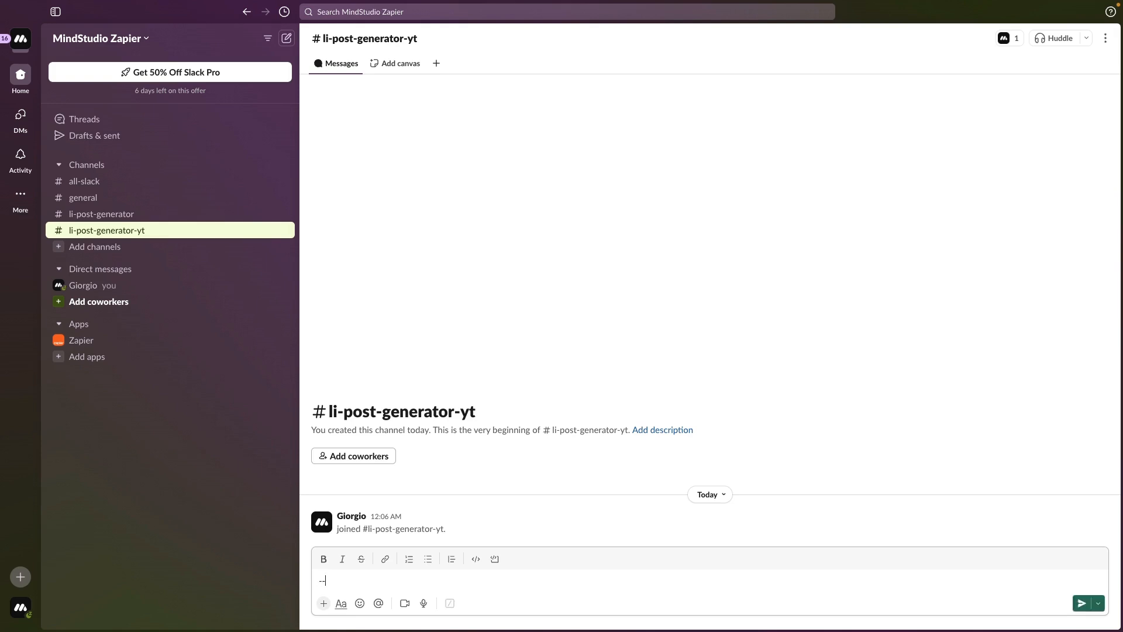
text( post about SEO)
key(Return)
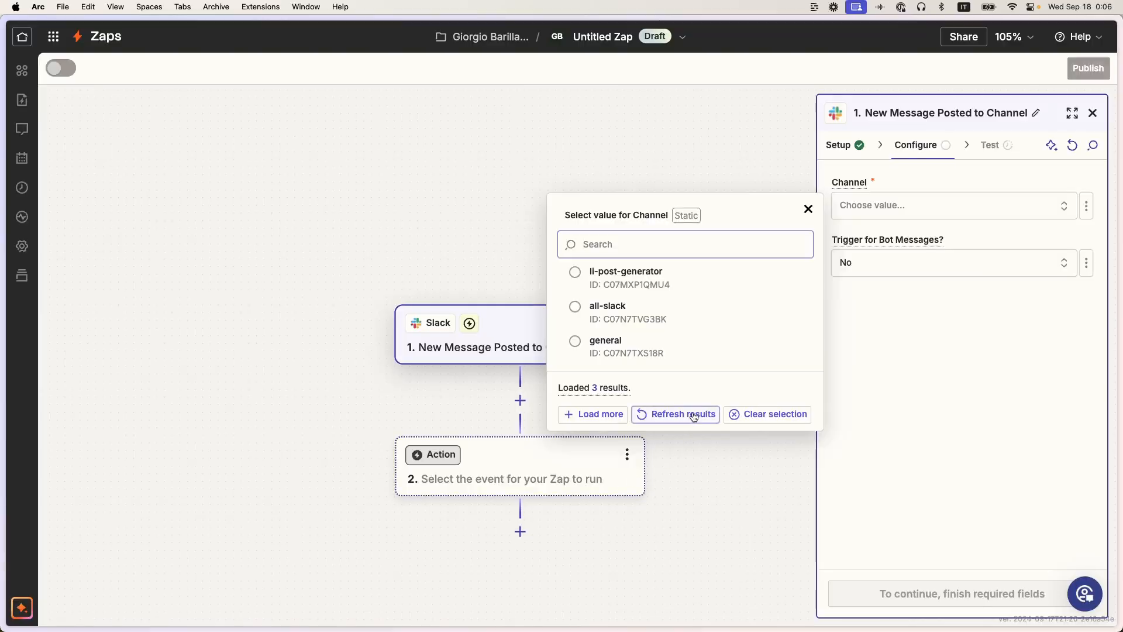
Step: Switch back to the Zap in Zapier, refresh the channel list and set li-post-generator-yt as the trigger channel
click(694, 415)
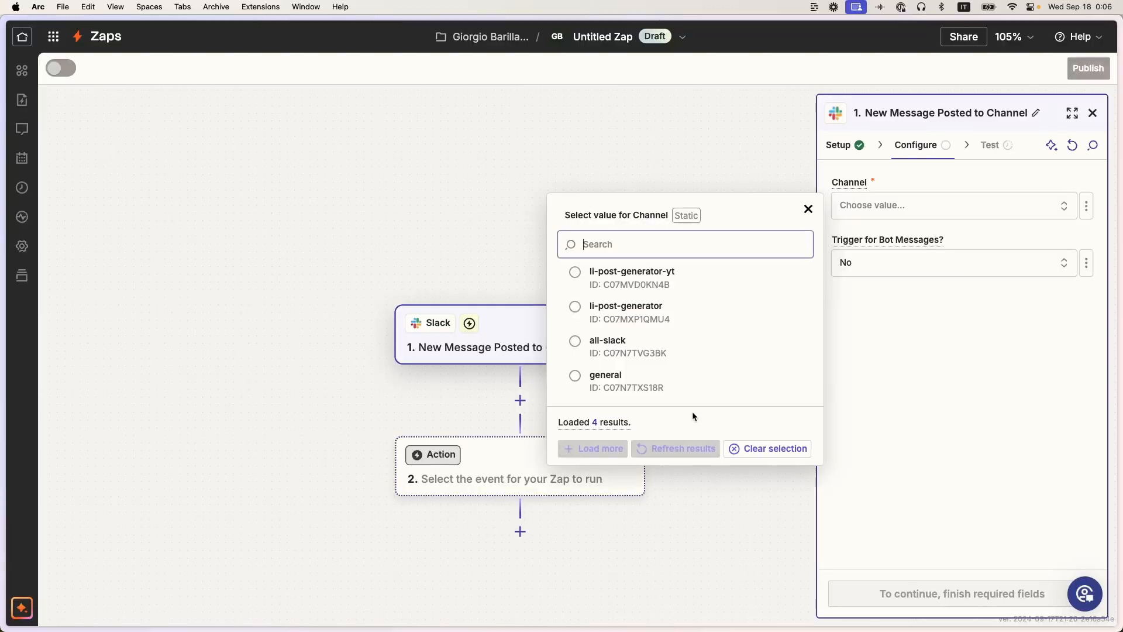
click(692, 287)
click(874, 583)
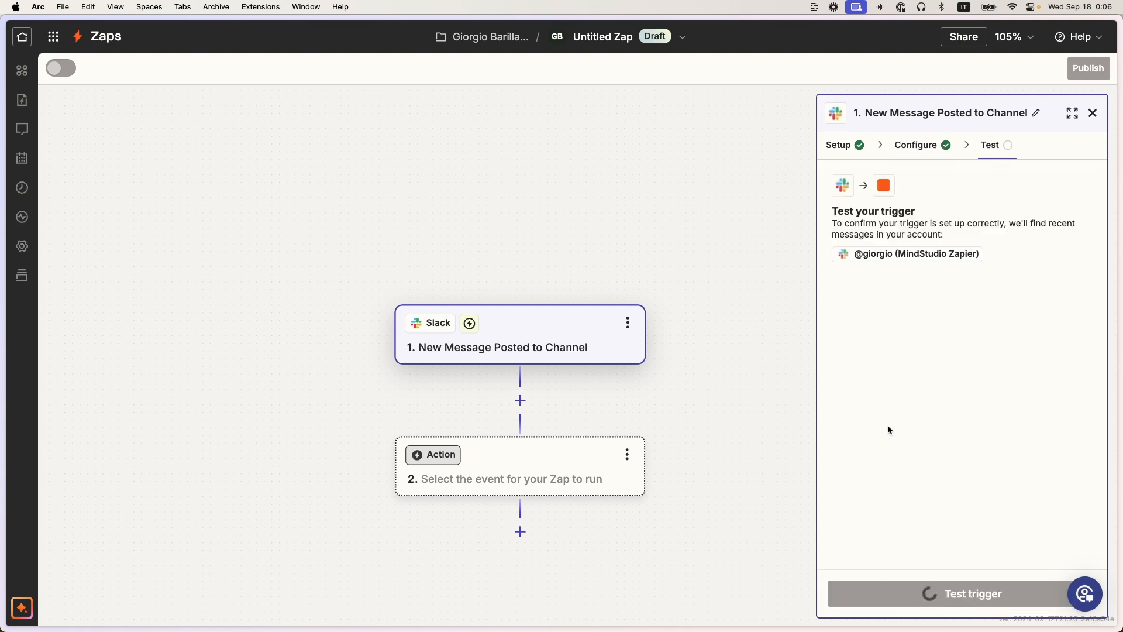
Step: Test the Slack trigger, check the message text in the Message B record and continue with that record
click(846, 593)
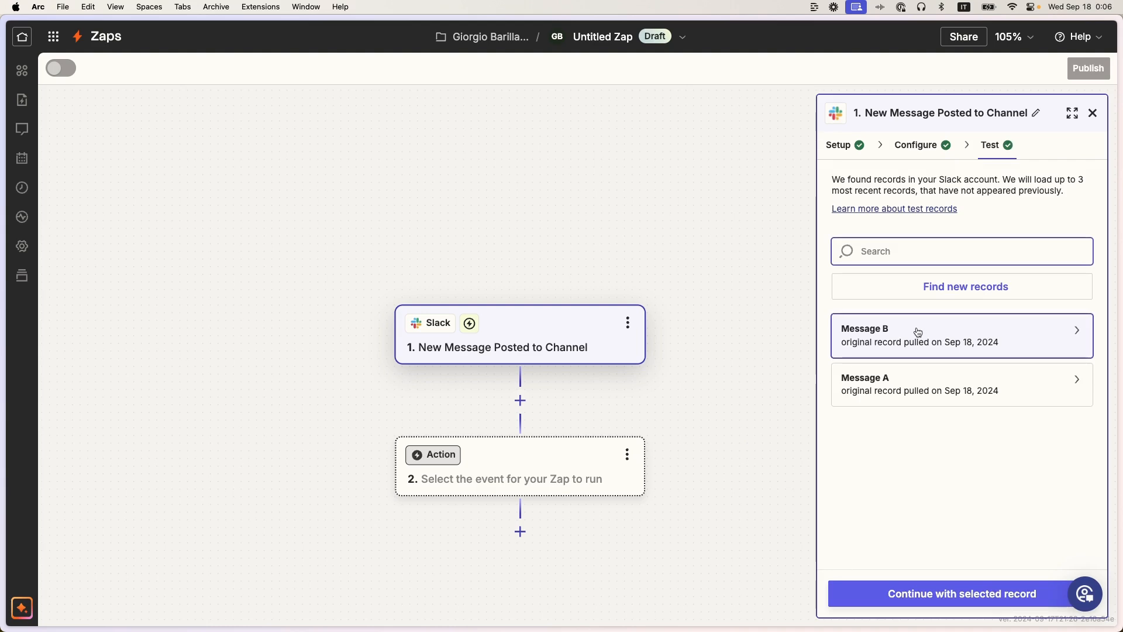
mouse_move(904, 332)
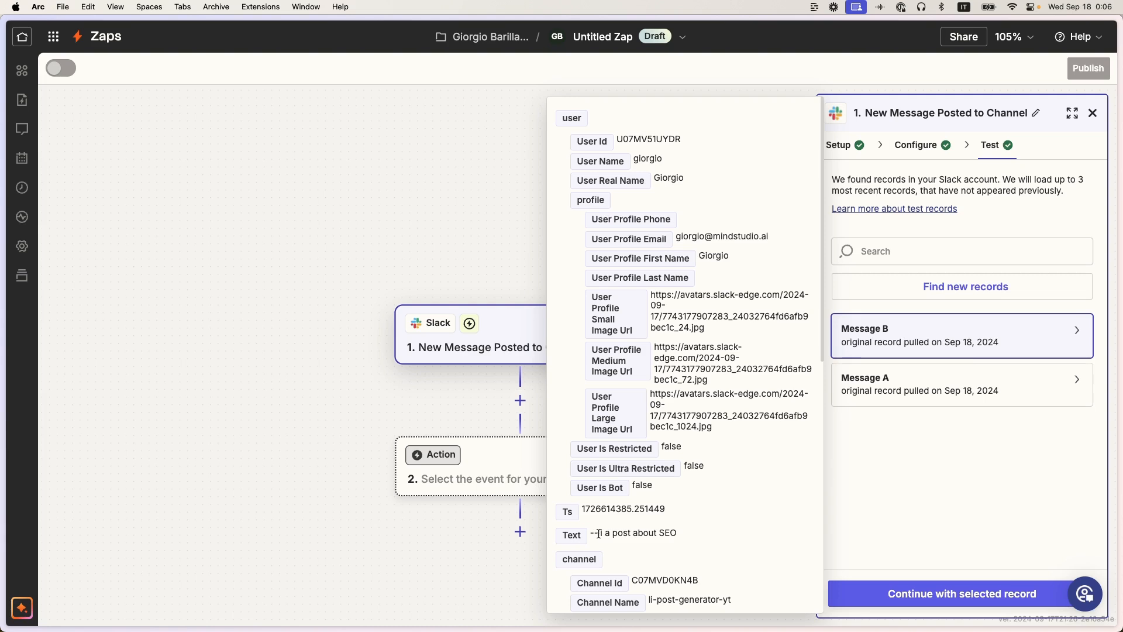
drag(591, 534, 682, 532)
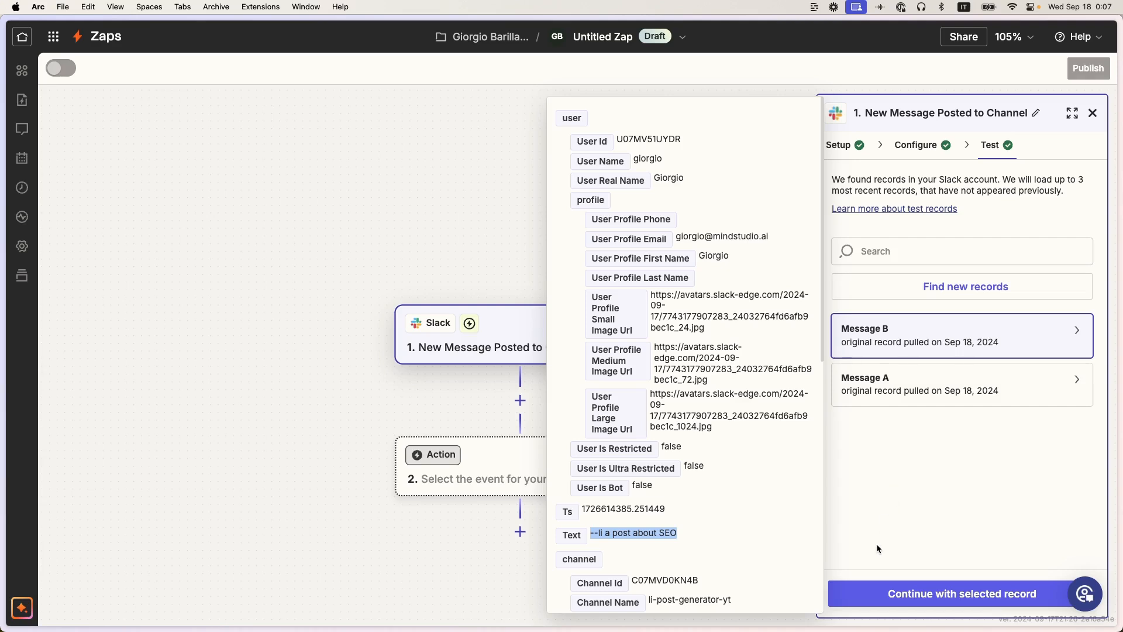
click(872, 590)
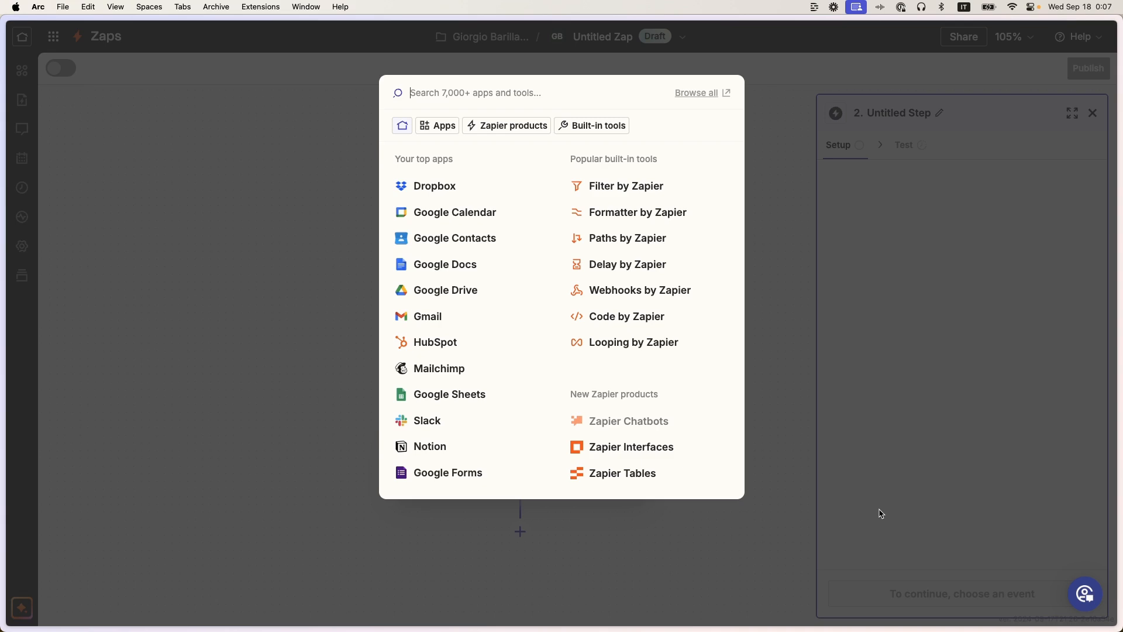
Step: Add a Filter by Zapier step that only continues if the Slack message Text contains "--li"
click(723, 190)
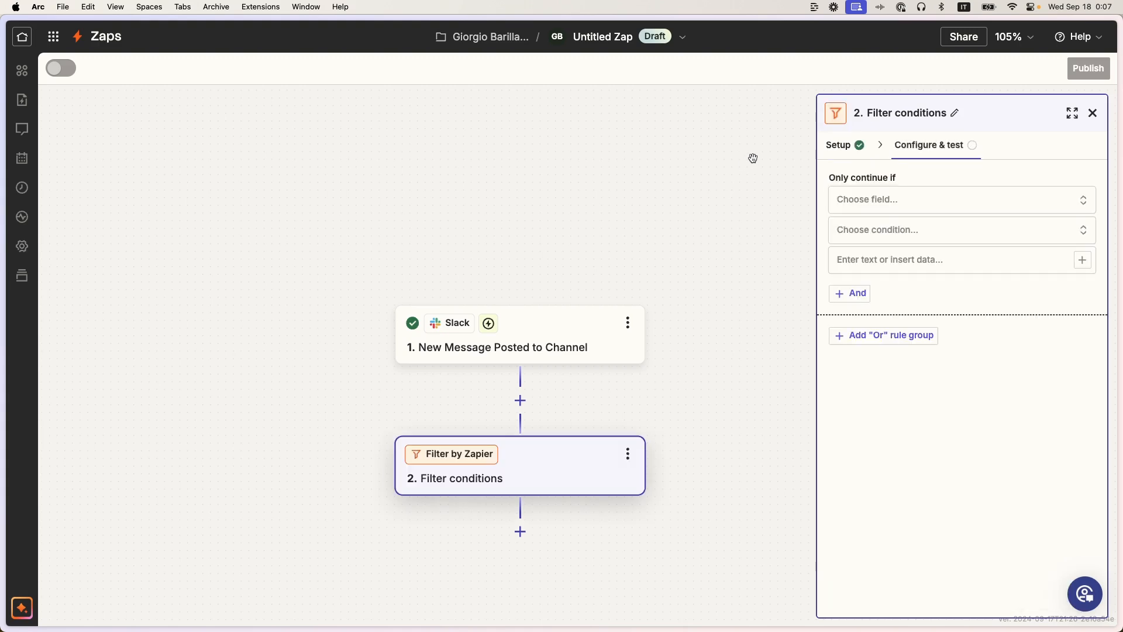
click(903, 201)
click(688, 347)
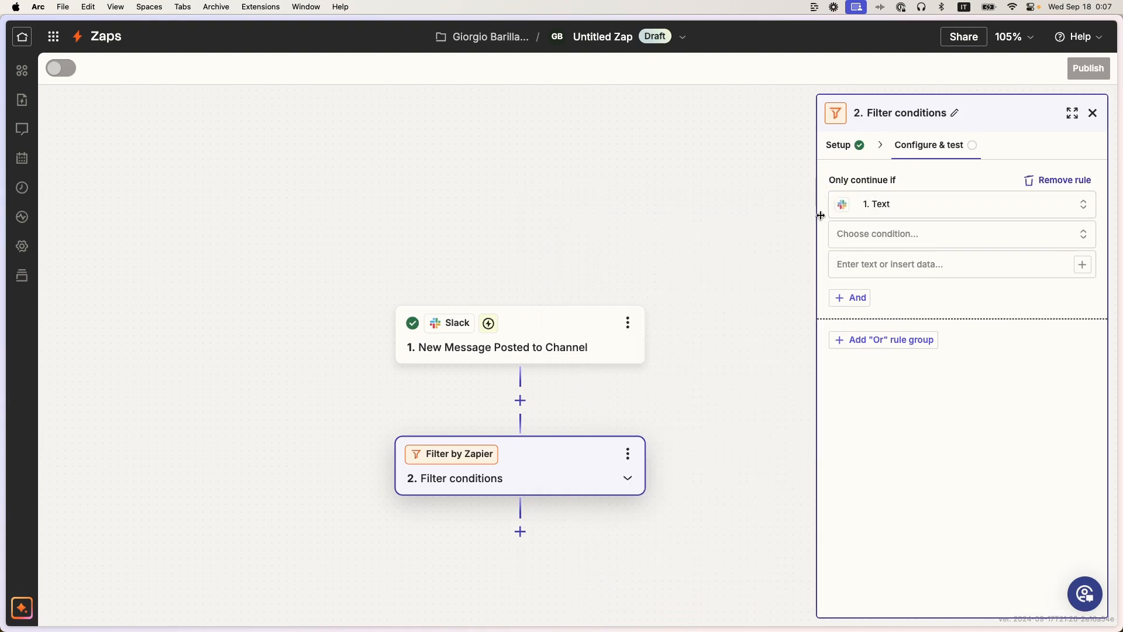
click(844, 235)
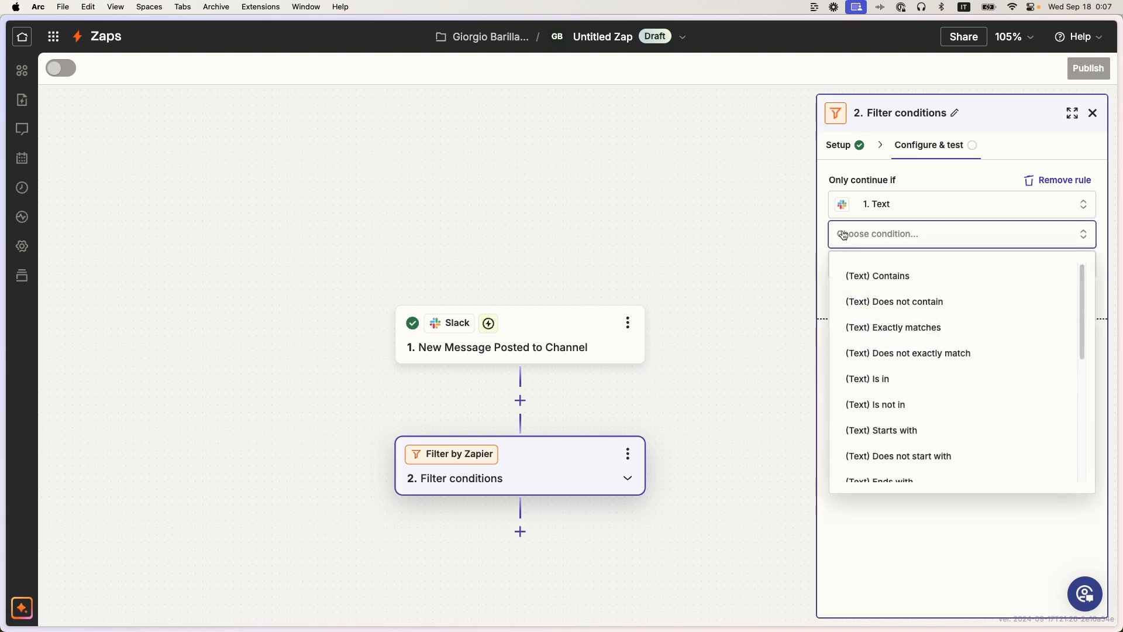
click(907, 273)
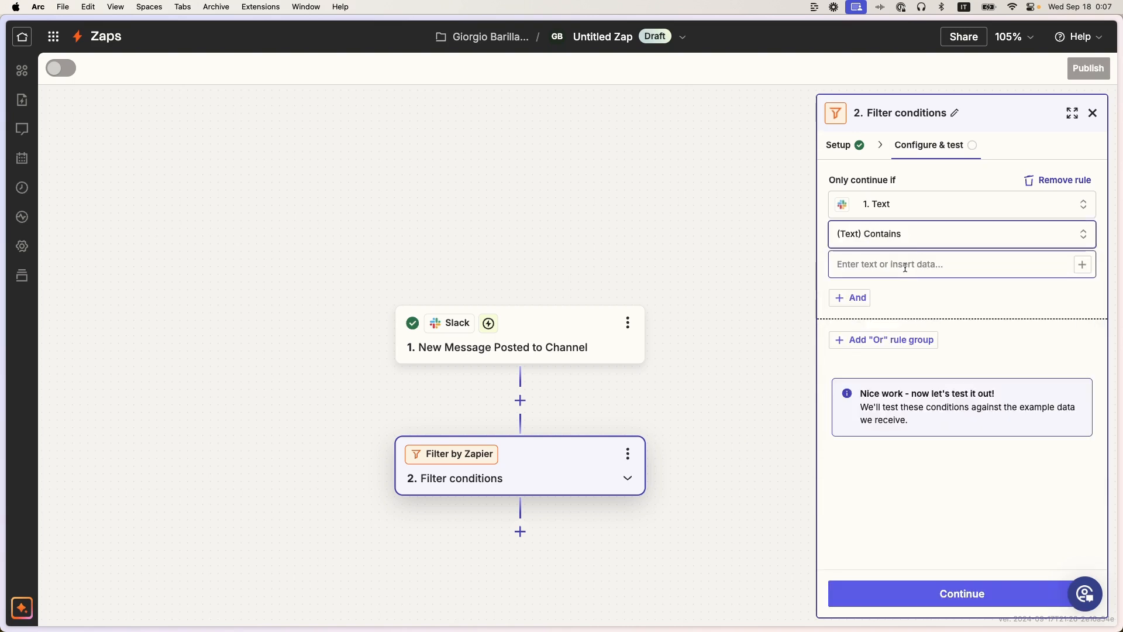
click(905, 268)
text(--)
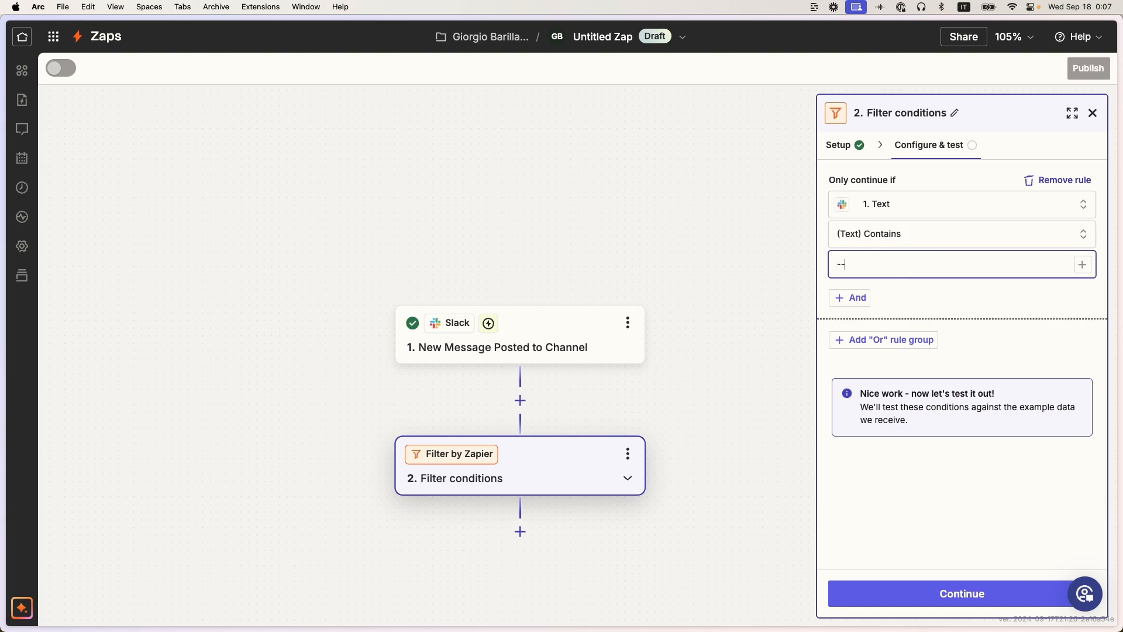
text(li)
click(922, 301)
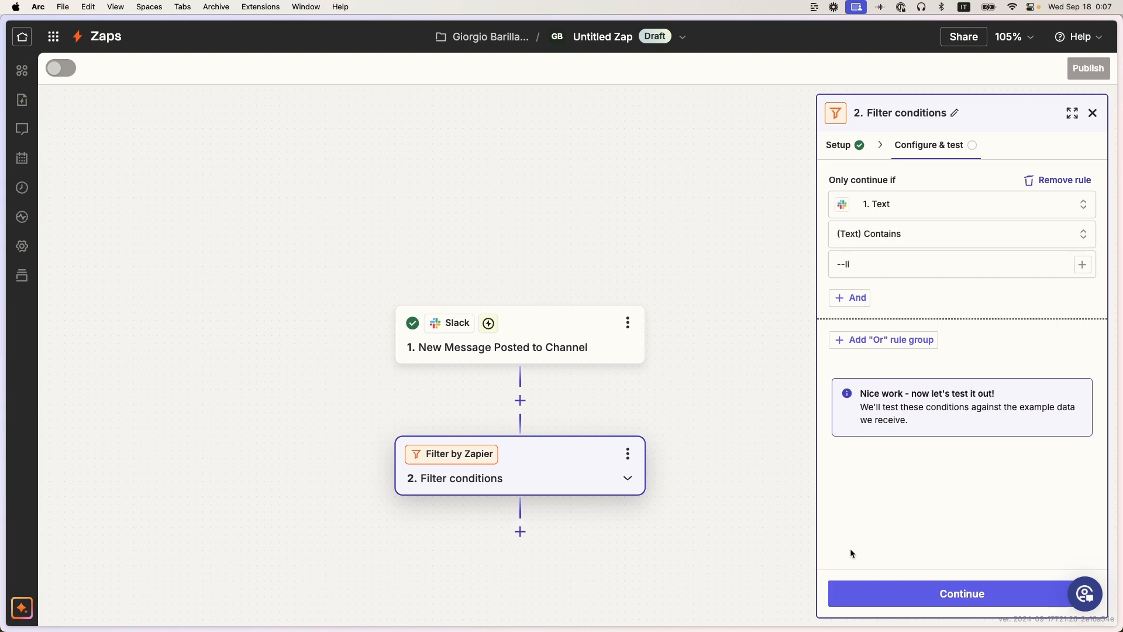
Step: Test the filter against the sample Slack message, review the matched items and proceed to adding the third step
click(849, 582)
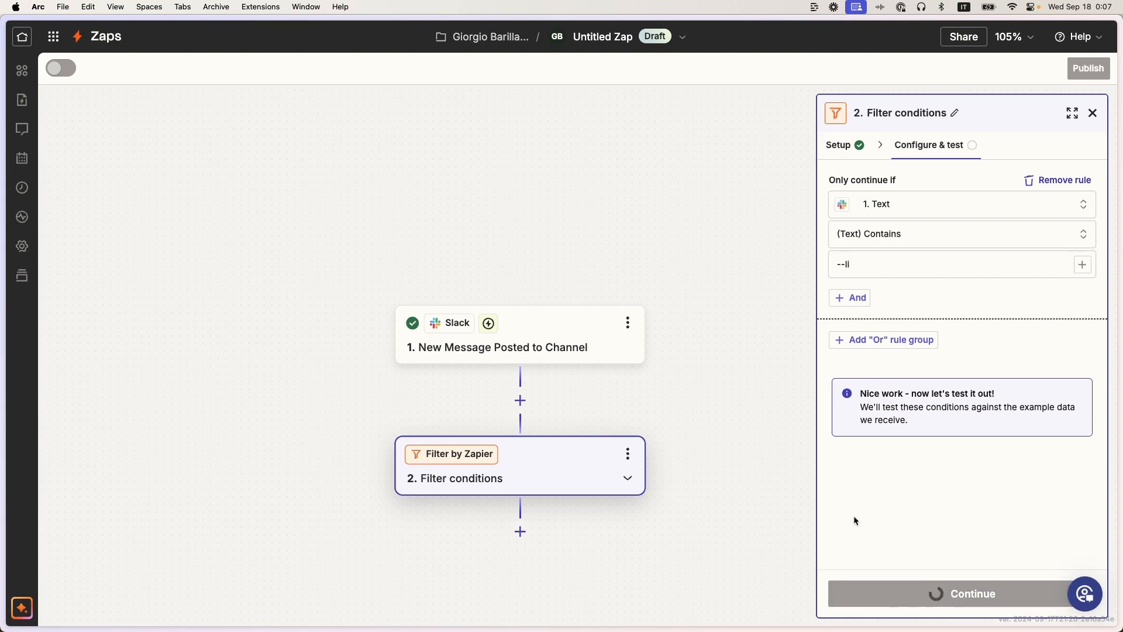
drag(860, 379, 1070, 377)
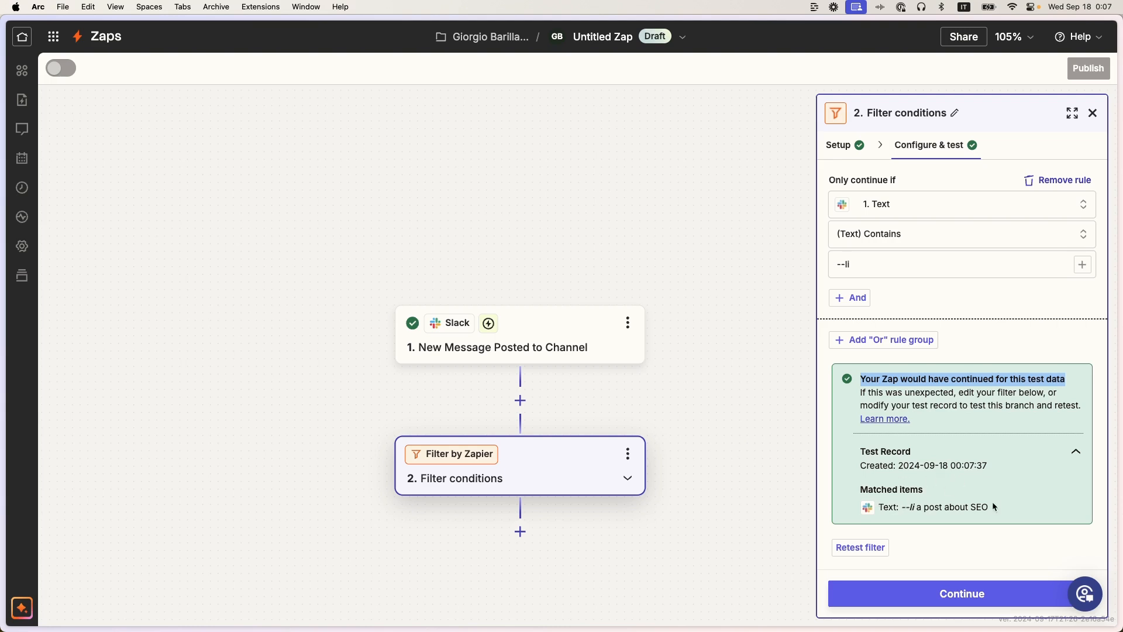
drag(993, 506, 872, 515)
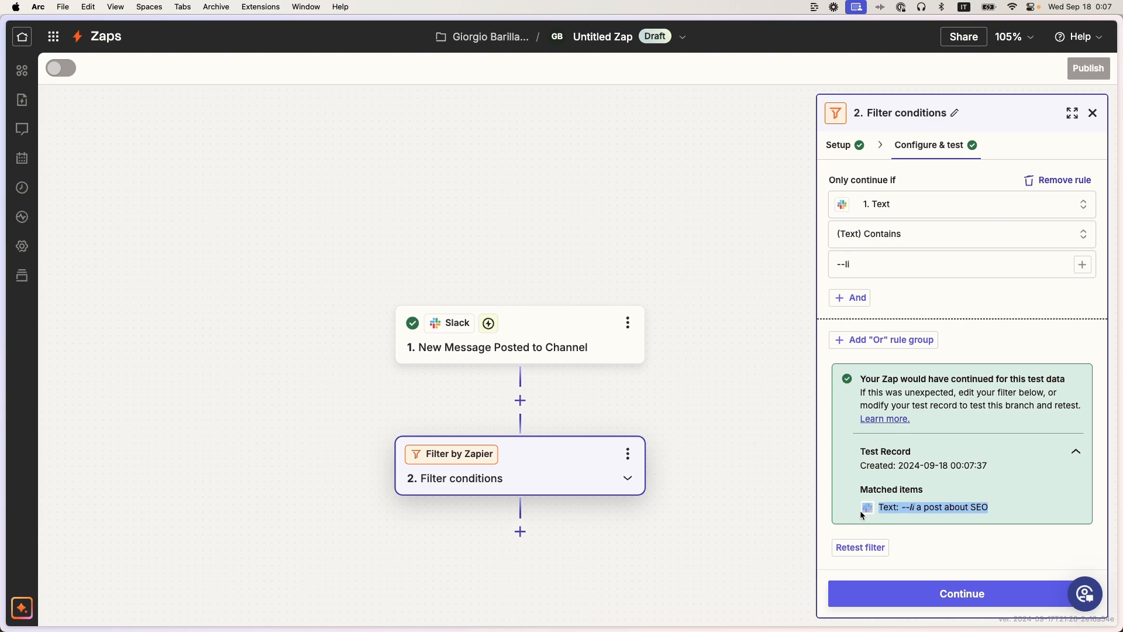
click(962, 589)
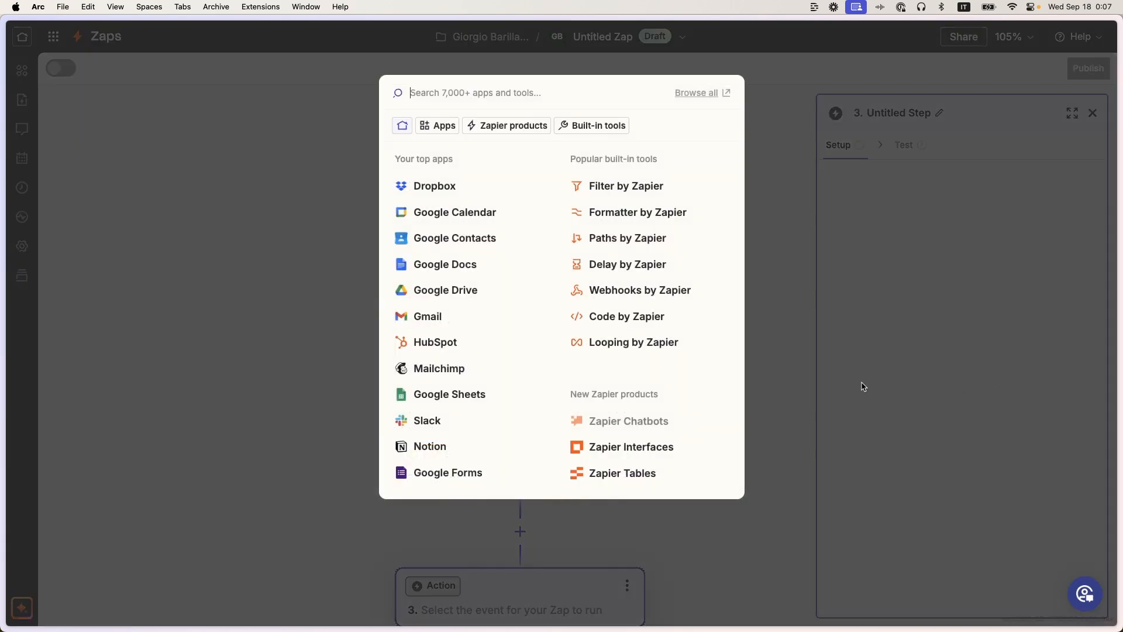
Step: Add Formatter by Zapier as the third step with the Text action event and proceed to its configuration
click(685, 217)
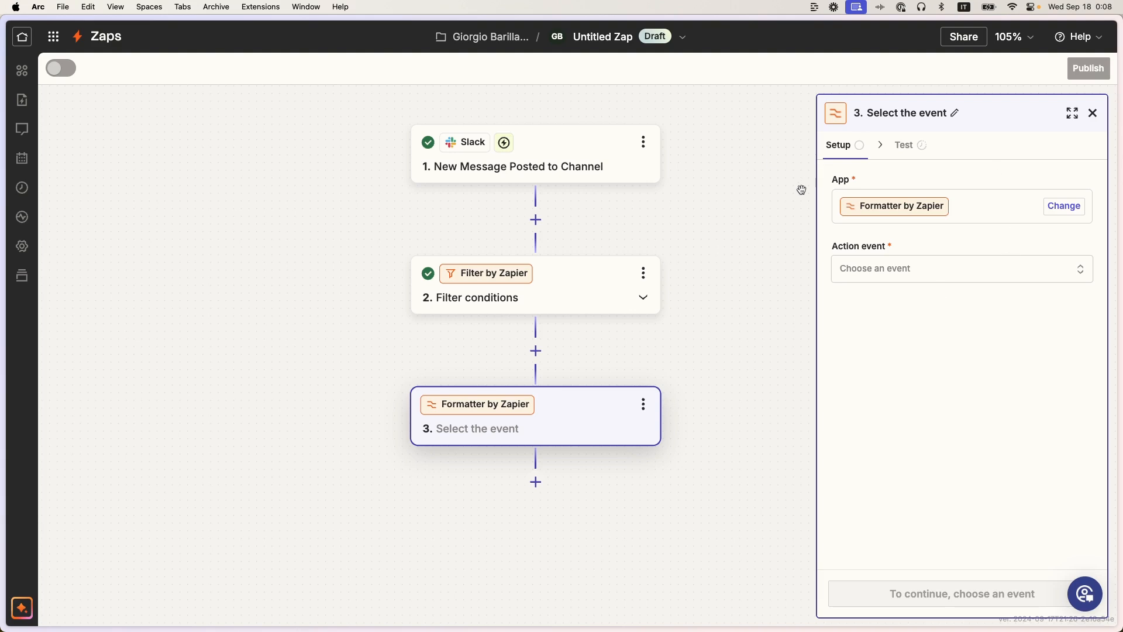
click(892, 272)
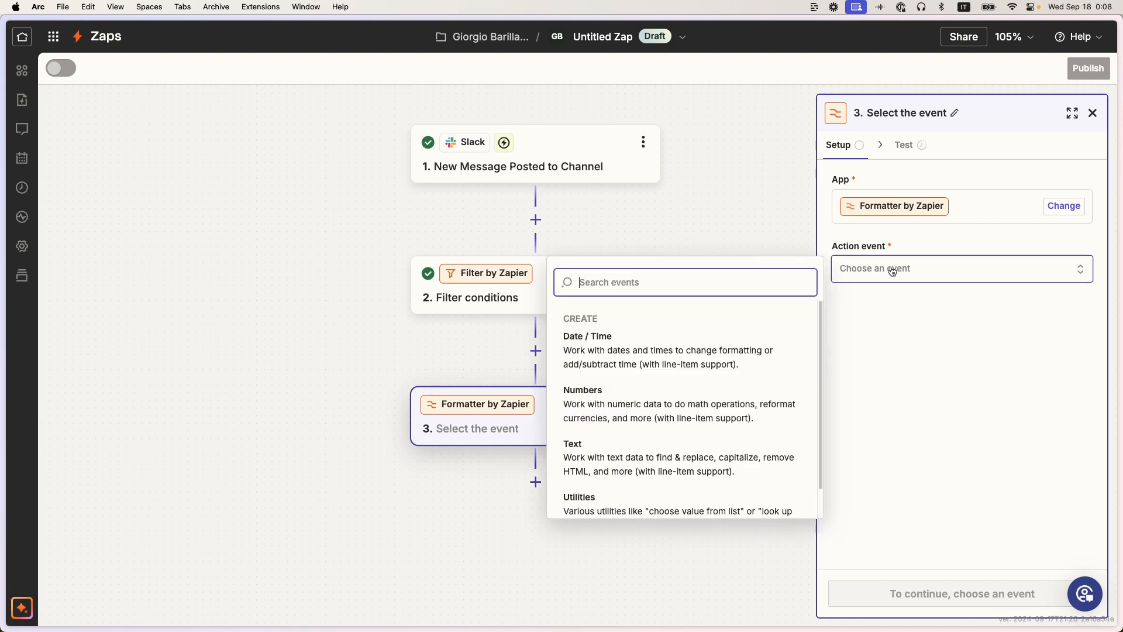
scroll(737, 404, down, 1)
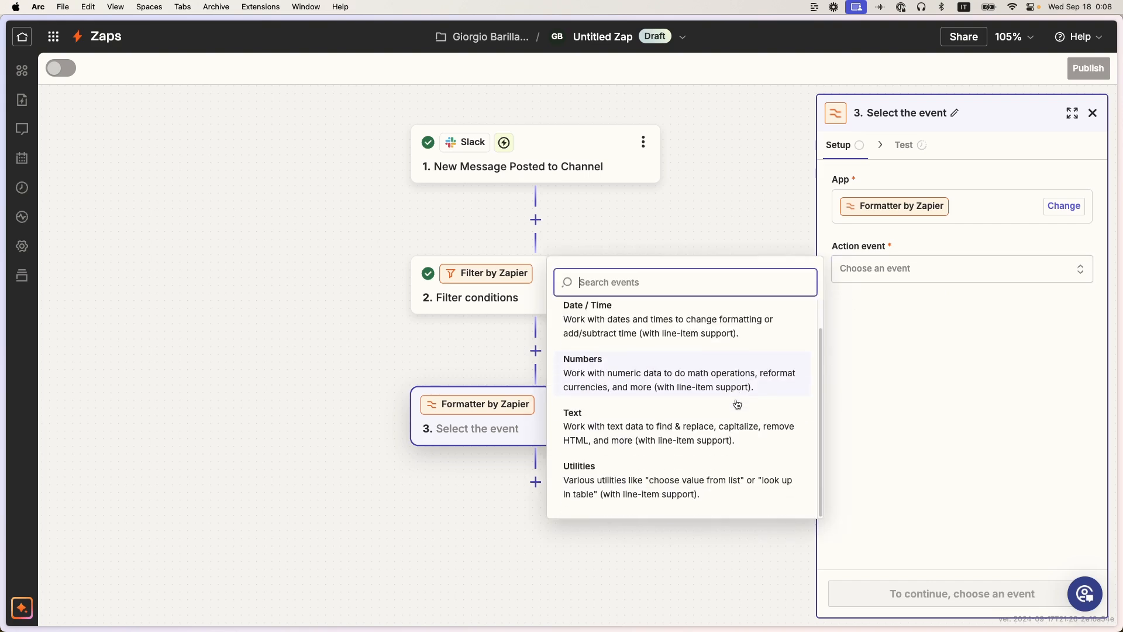
click(683, 426)
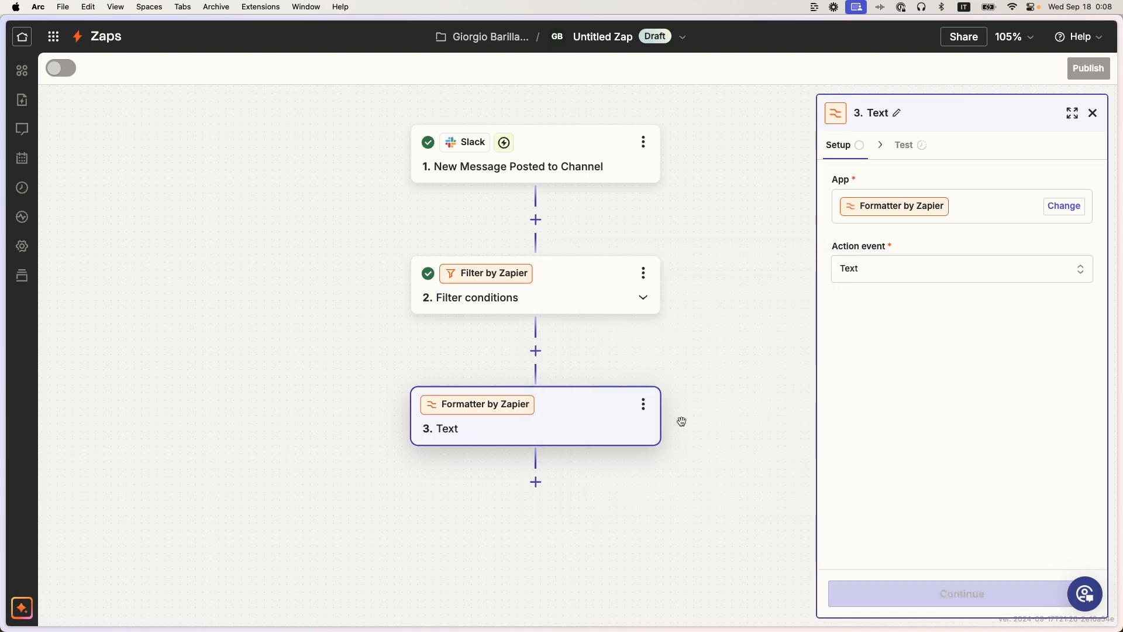
click(857, 591)
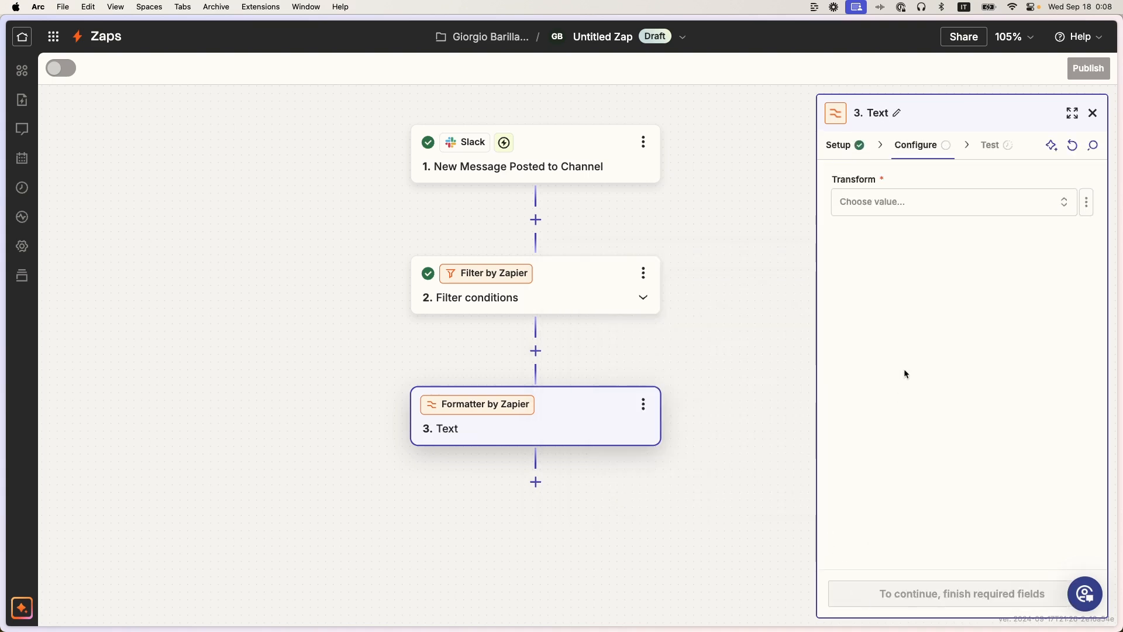
Step: Set the Formatter transform to Replace and use the Text of the Slack channel message as its input
click(946, 207)
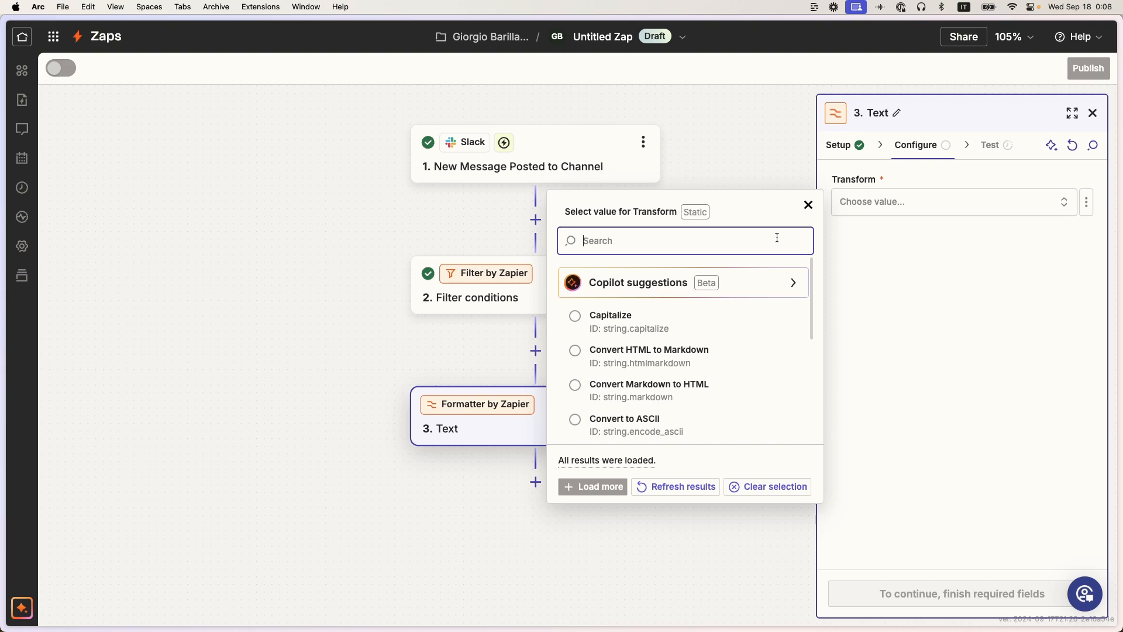
text(repl)
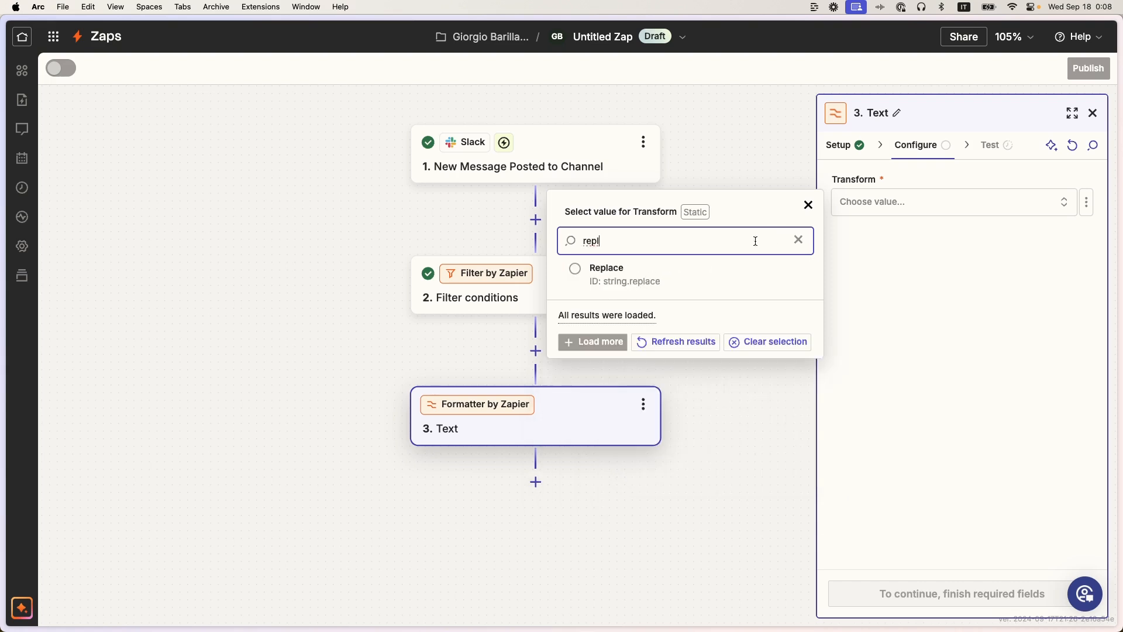
click(630, 289)
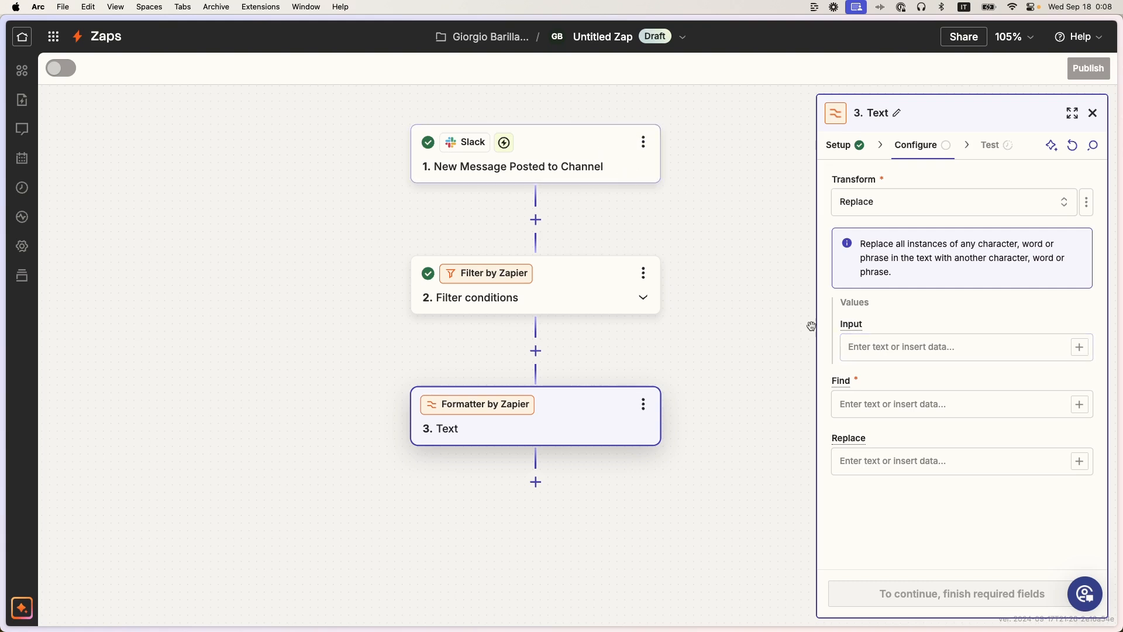
click(1079, 347)
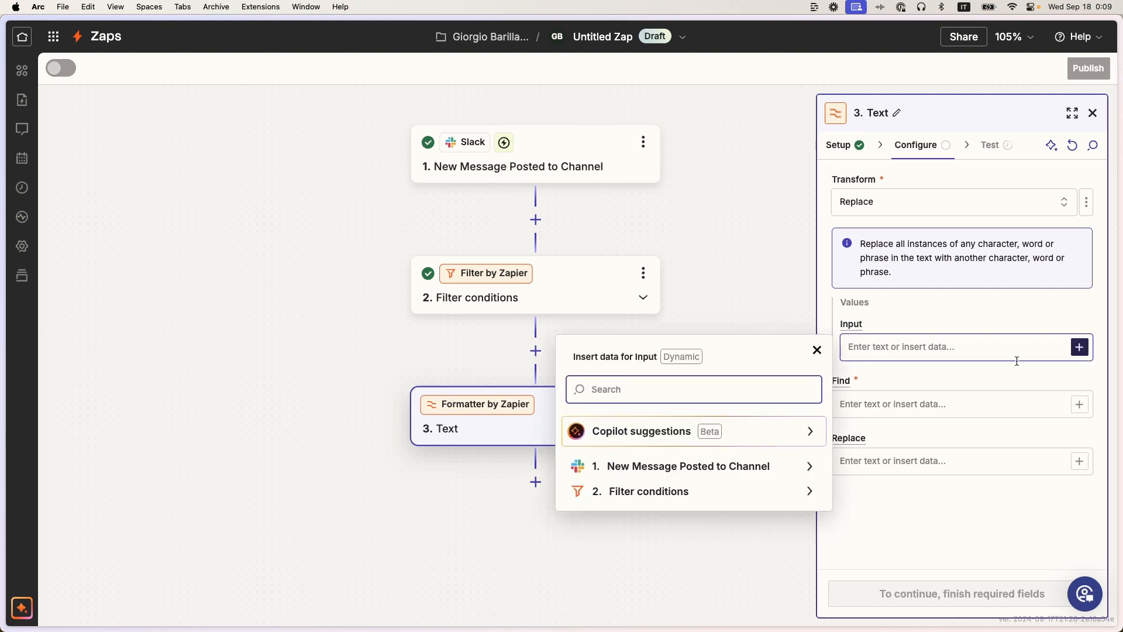
click(779, 467)
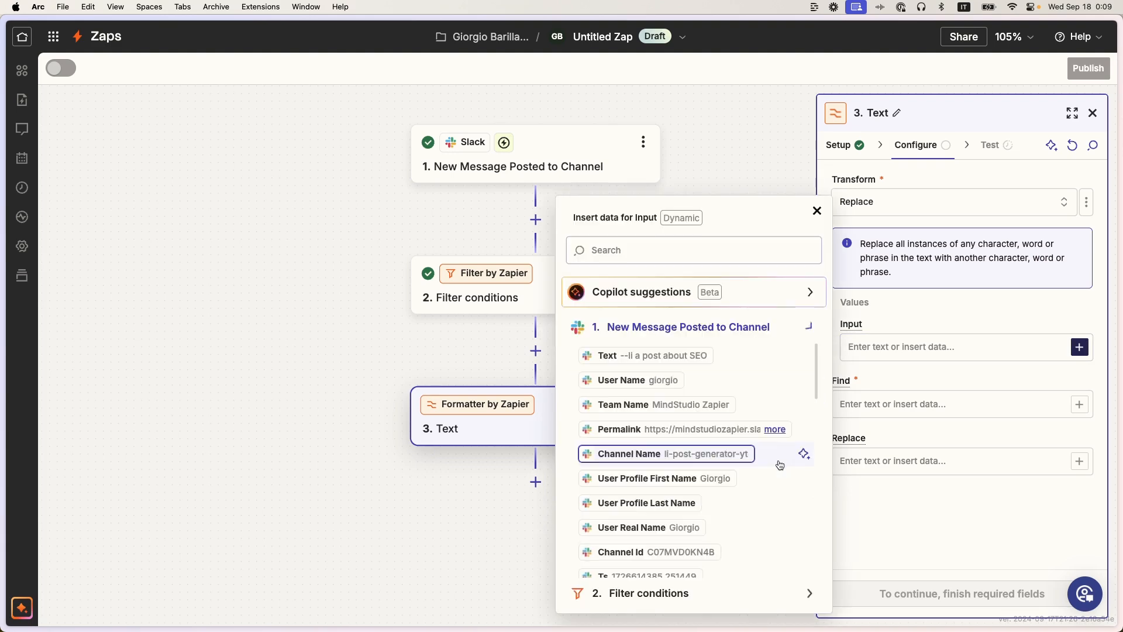
click(680, 357)
click(867, 374)
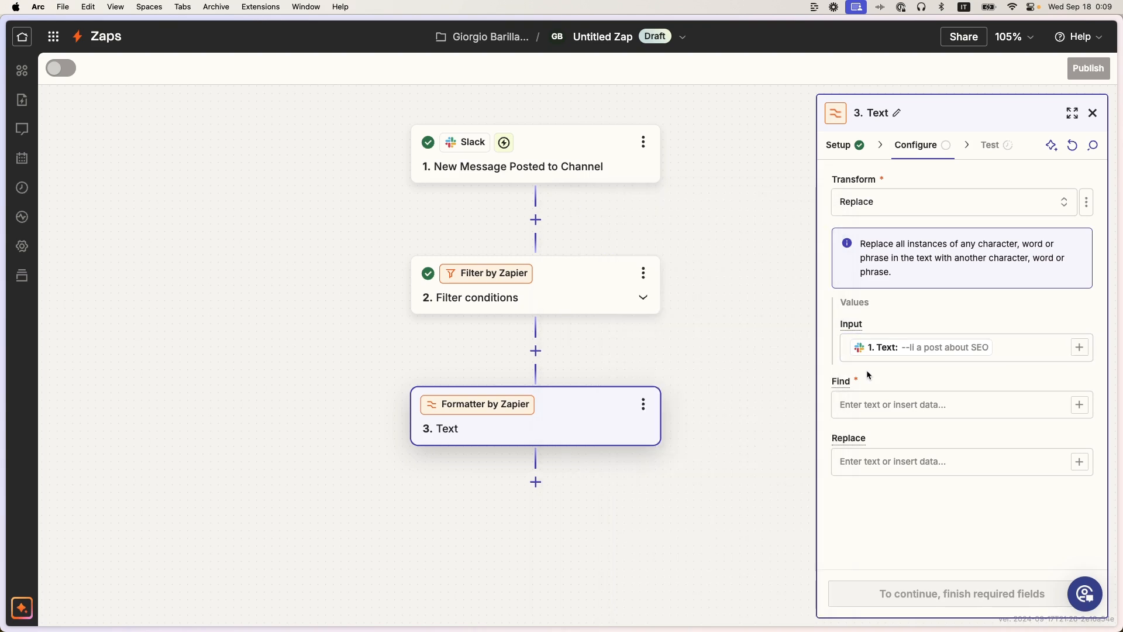
Step: Set the formatter to find "--li" with an empty replacement, and test the step to check its output
click(855, 404)
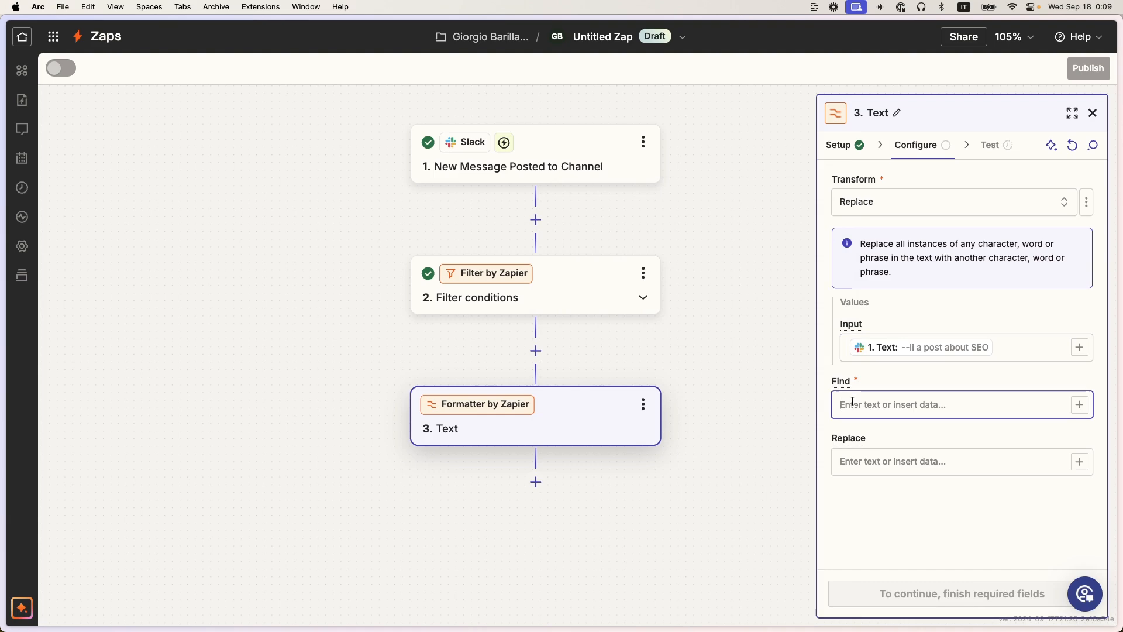
text(--li)
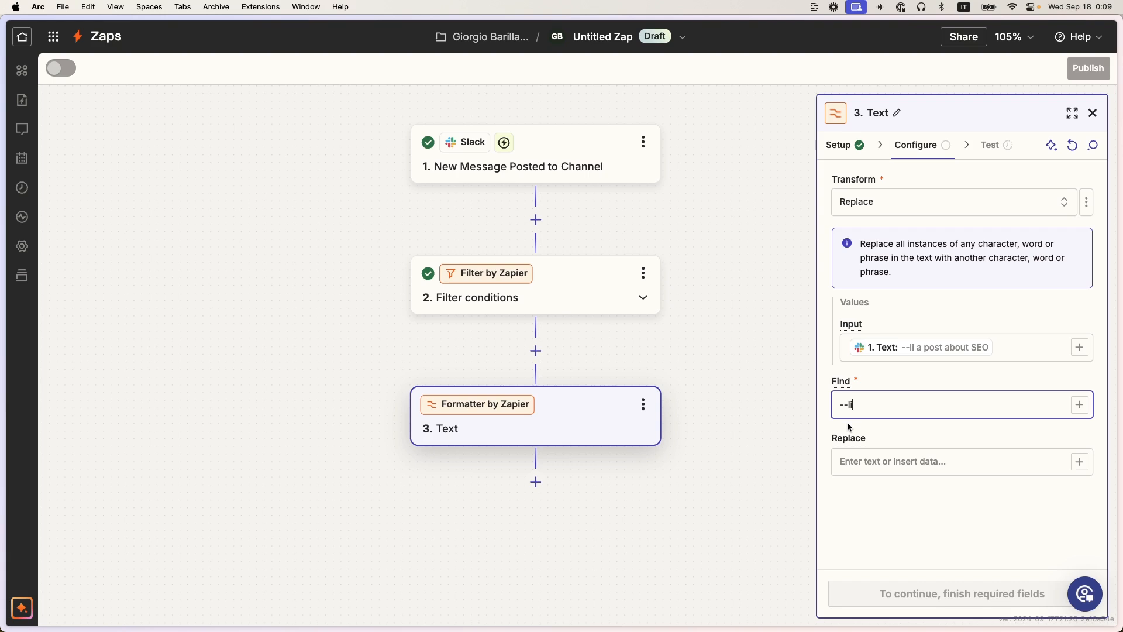
click(842, 468)
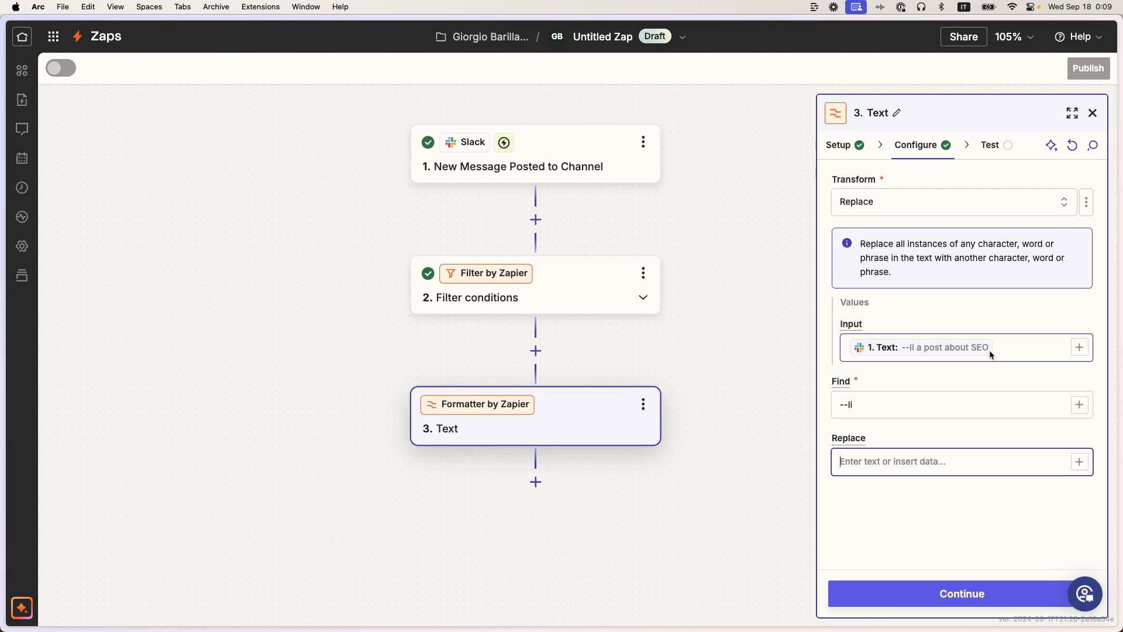
click(870, 588)
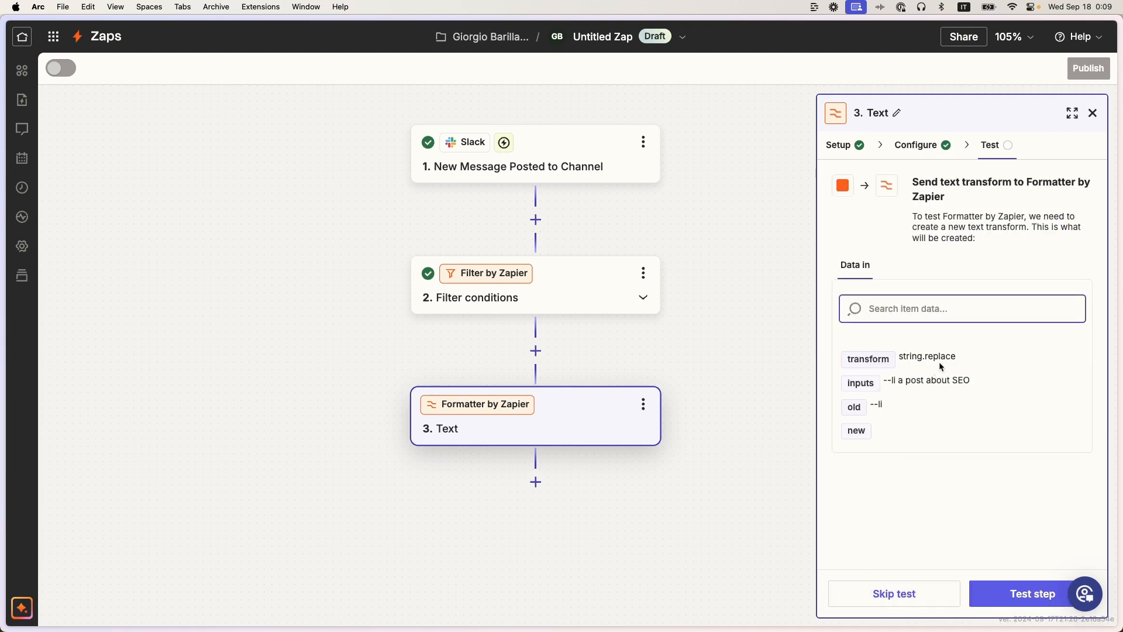
click(980, 588)
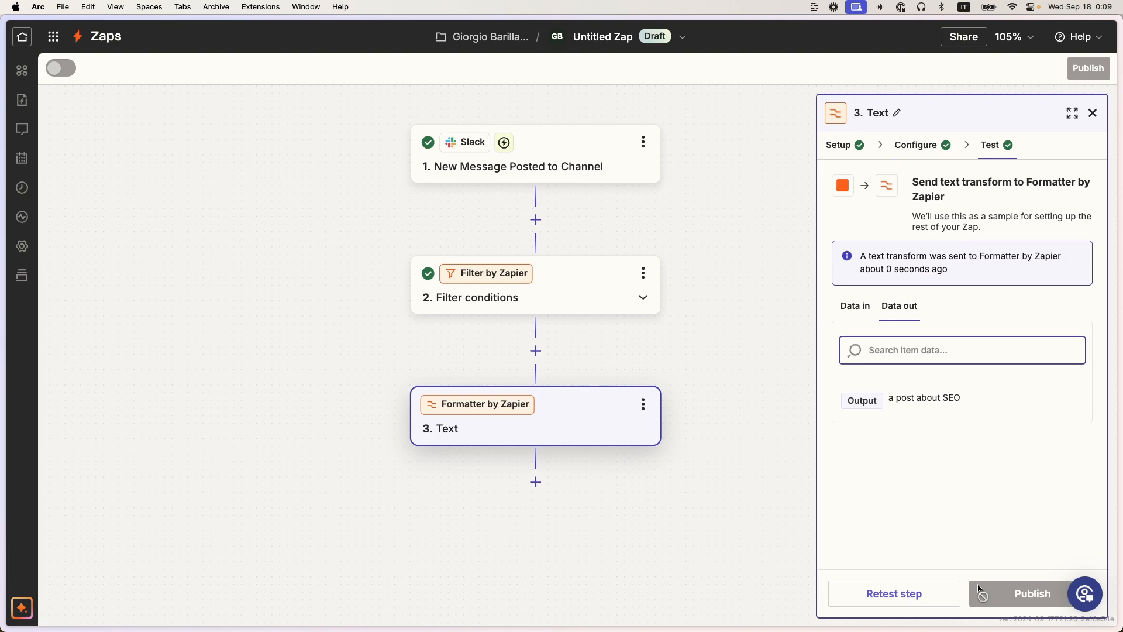
drag(888, 398, 987, 402)
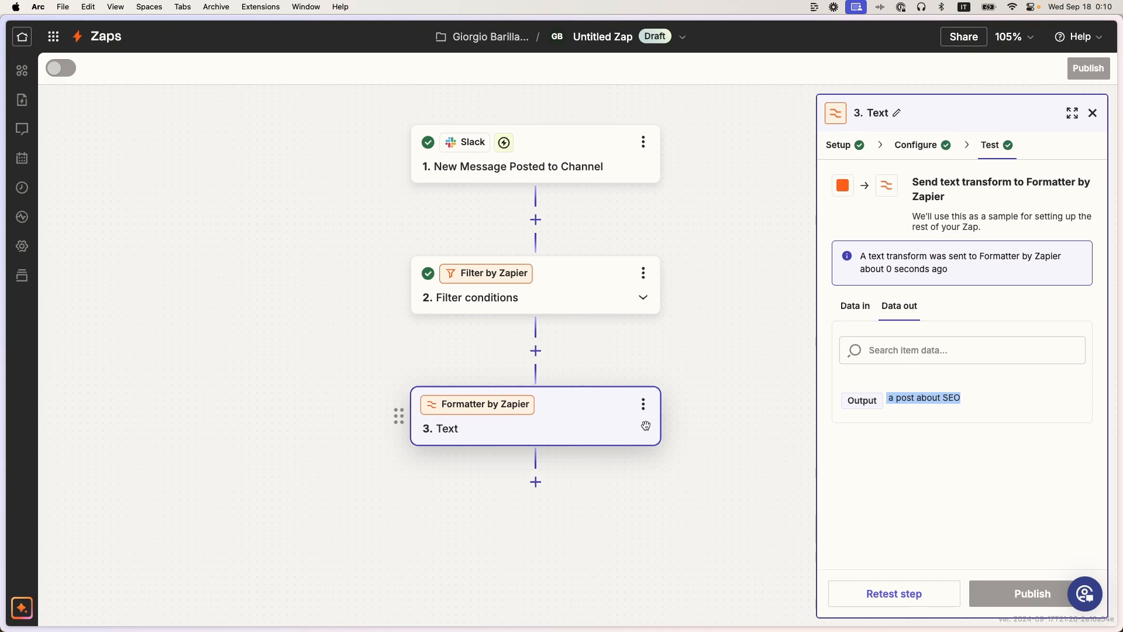
Step: Add Slack as the fourth step with the Send Channel Message action event and proceed to its configuration
click(536, 481)
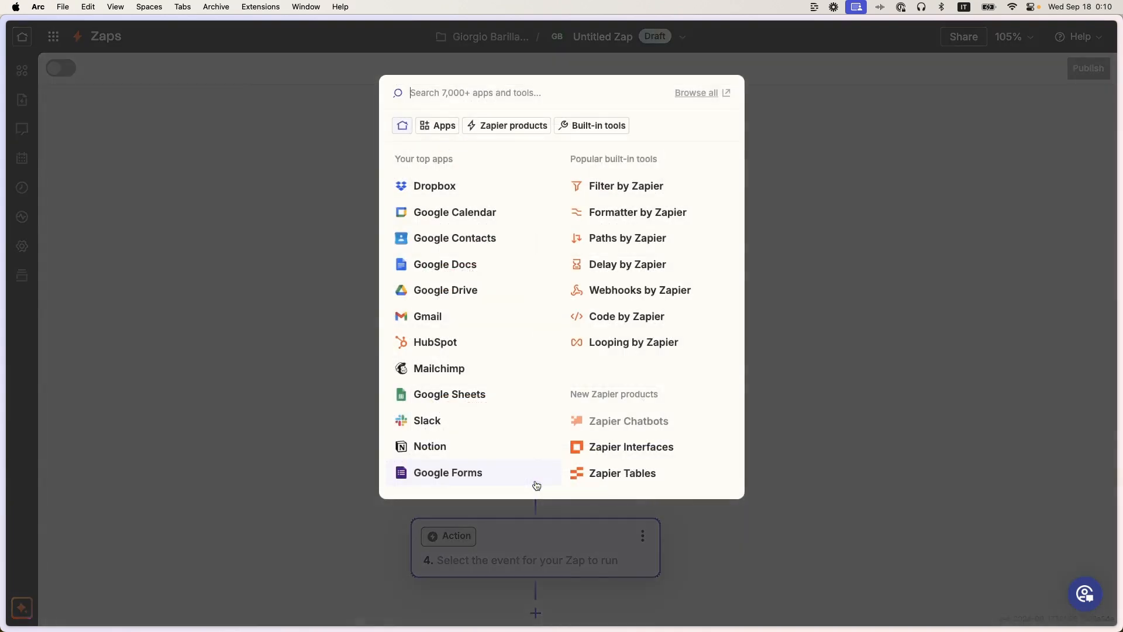
click(507, 422)
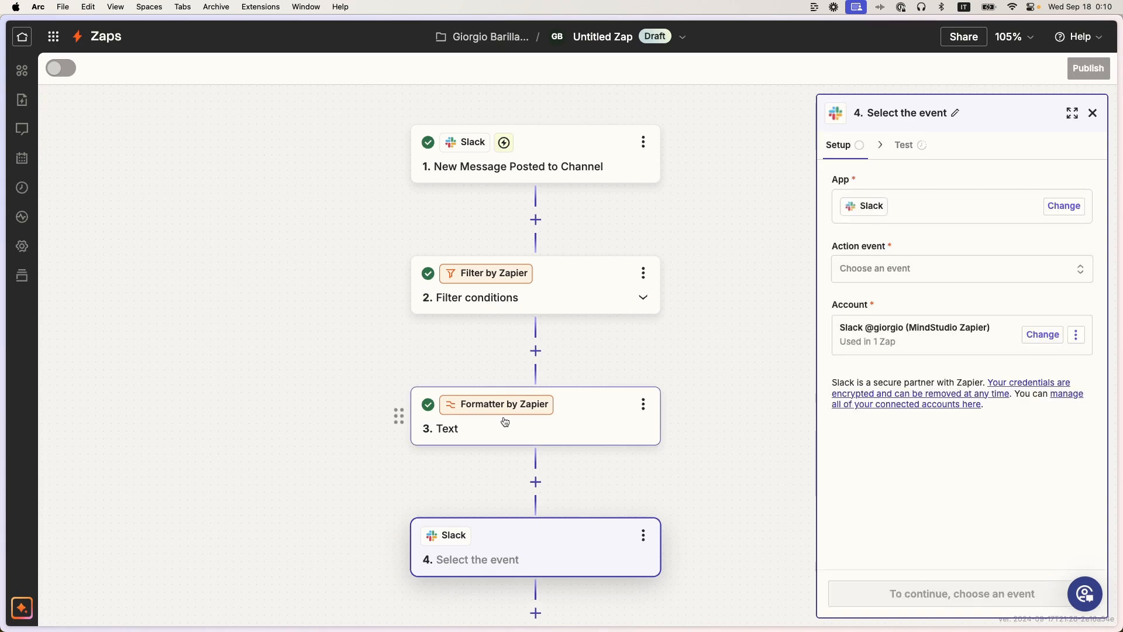
click(855, 275)
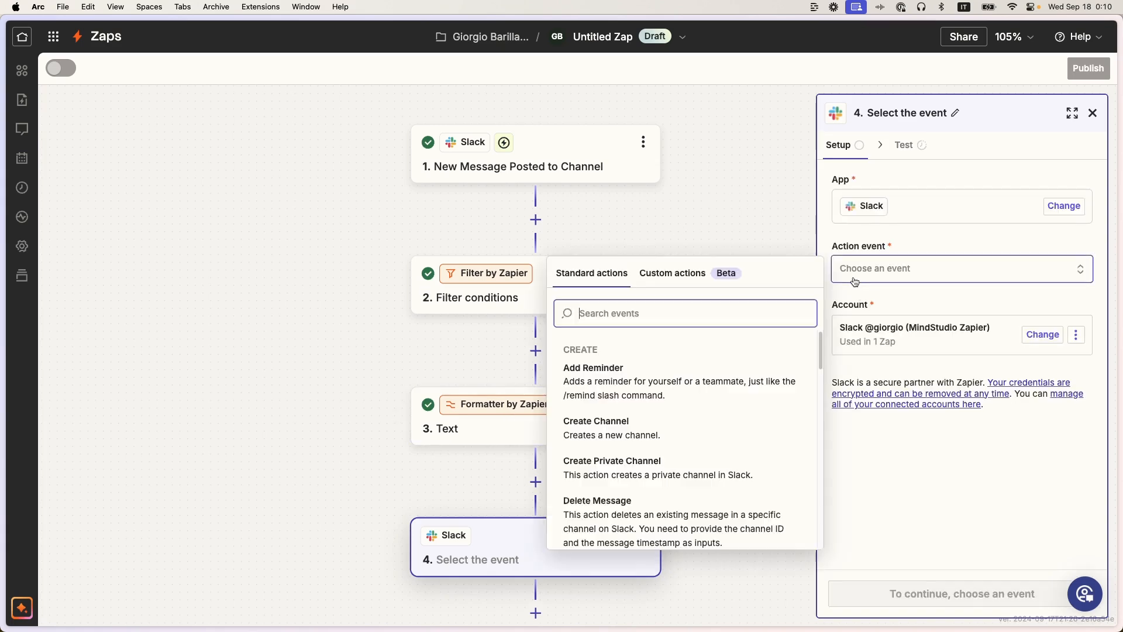
scroll(738, 413, down, 10)
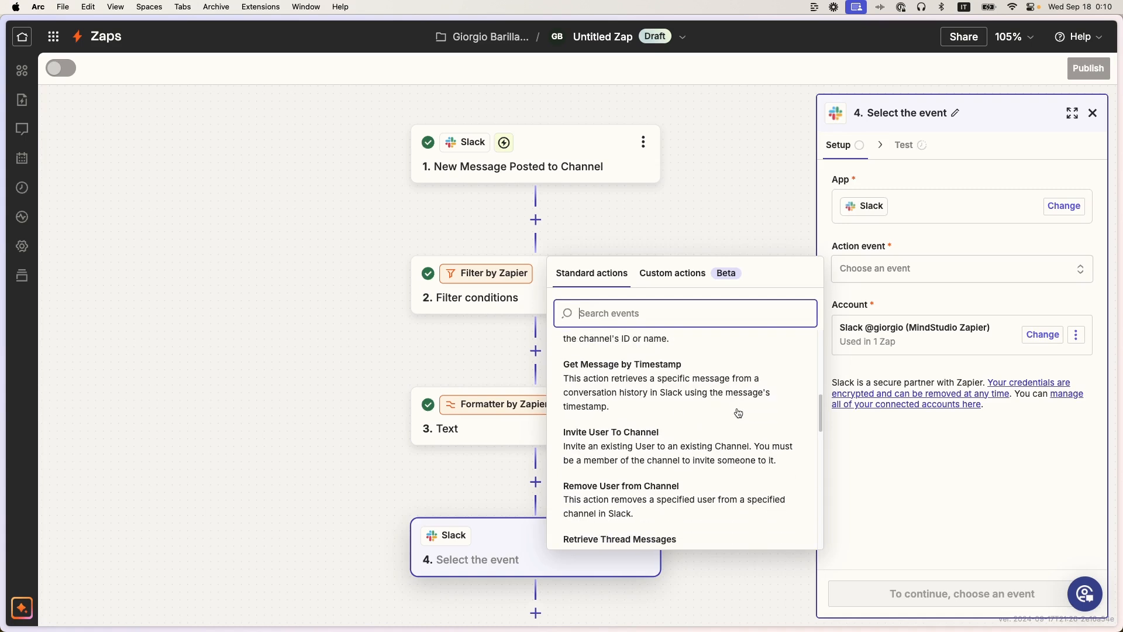
scroll(738, 412, down, 2)
click(700, 488)
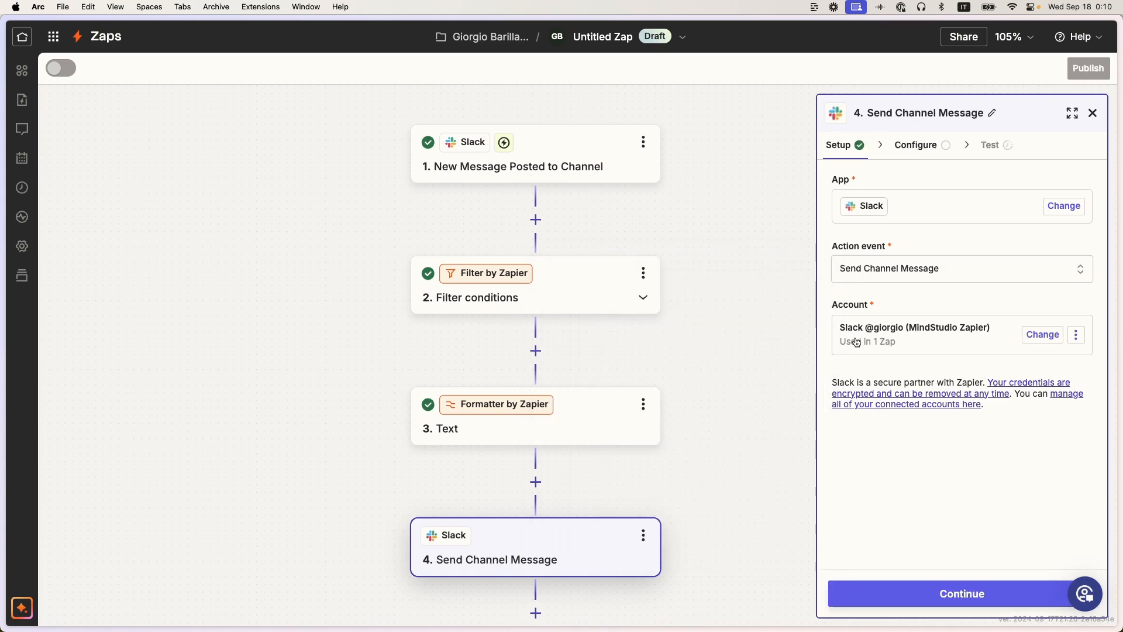
click(858, 592)
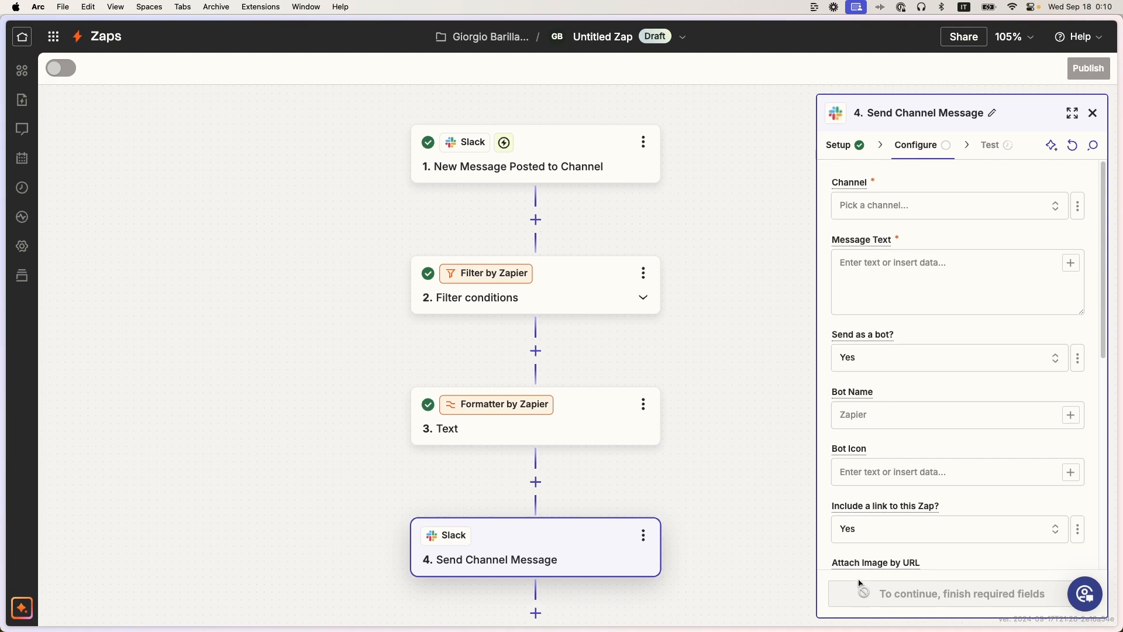
Step: Choose the li-post-generator-yt channel and enter "Working on it..." as the message text
click(932, 214)
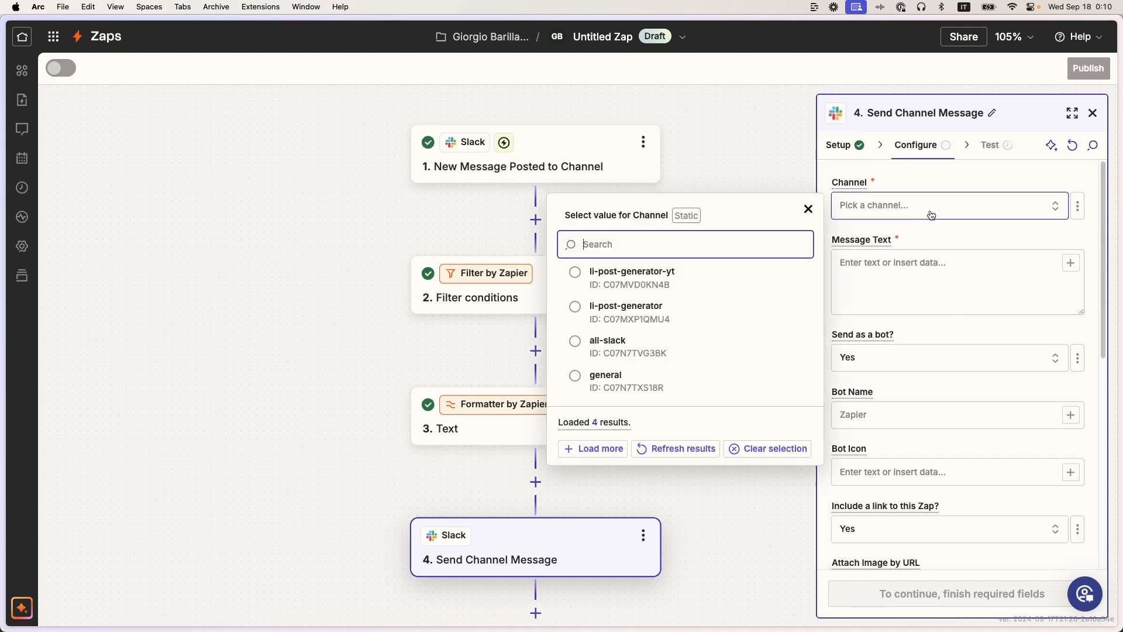
click(769, 275)
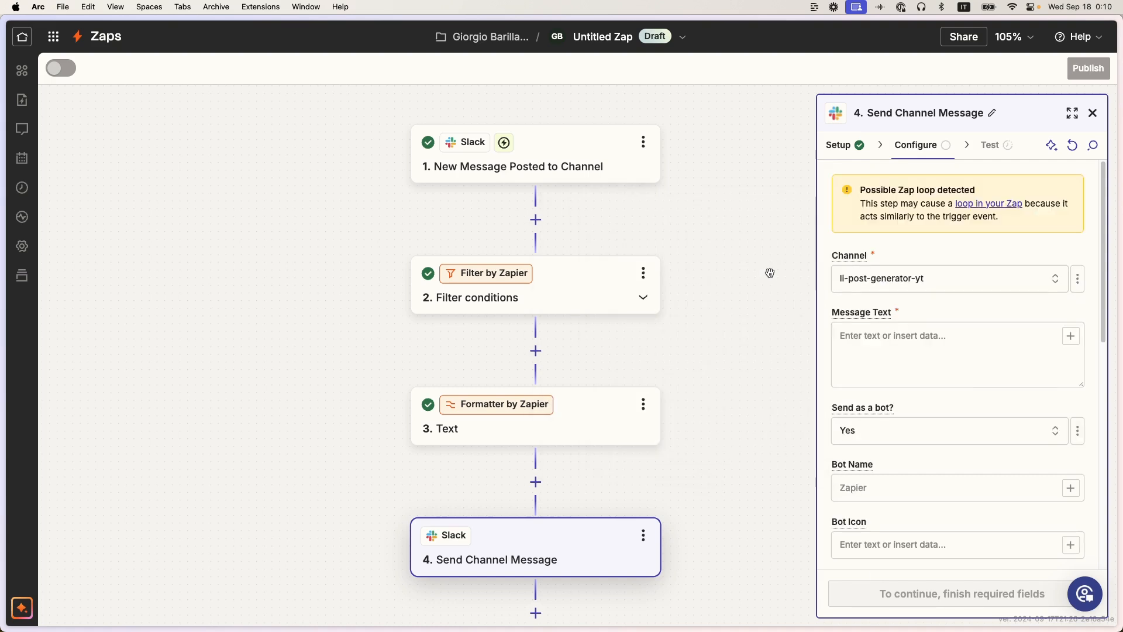
click(842, 334)
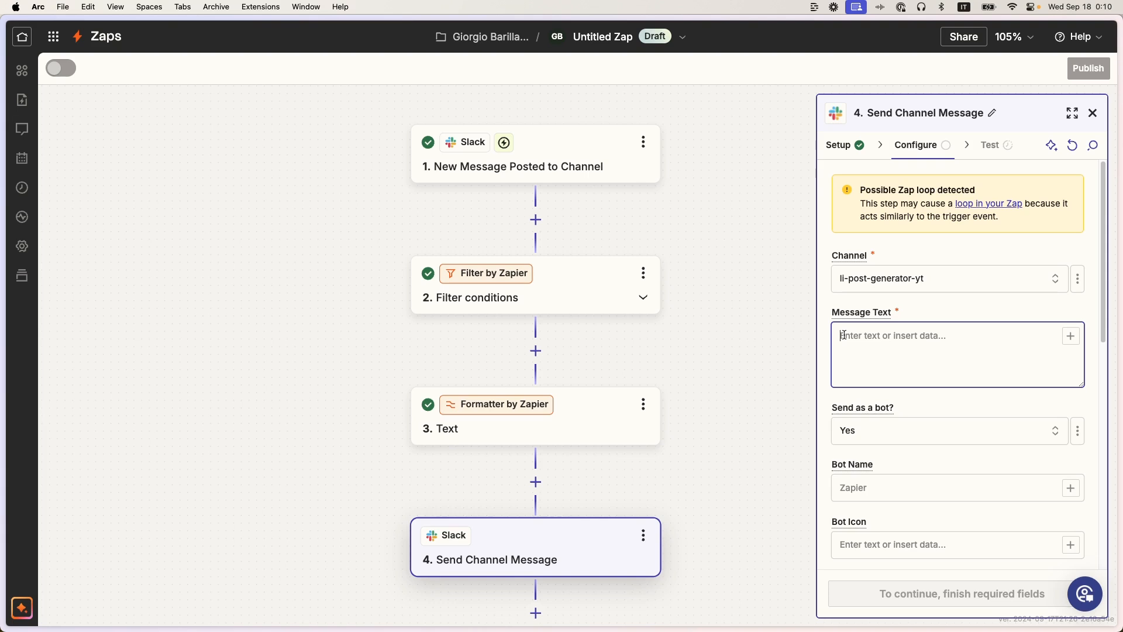
text(Working on it...)
Step: Name the bot "LinkedIn YouTube" and set its icon to ":robot_face:"
scroll(862, 392, down, 3)
click(861, 391)
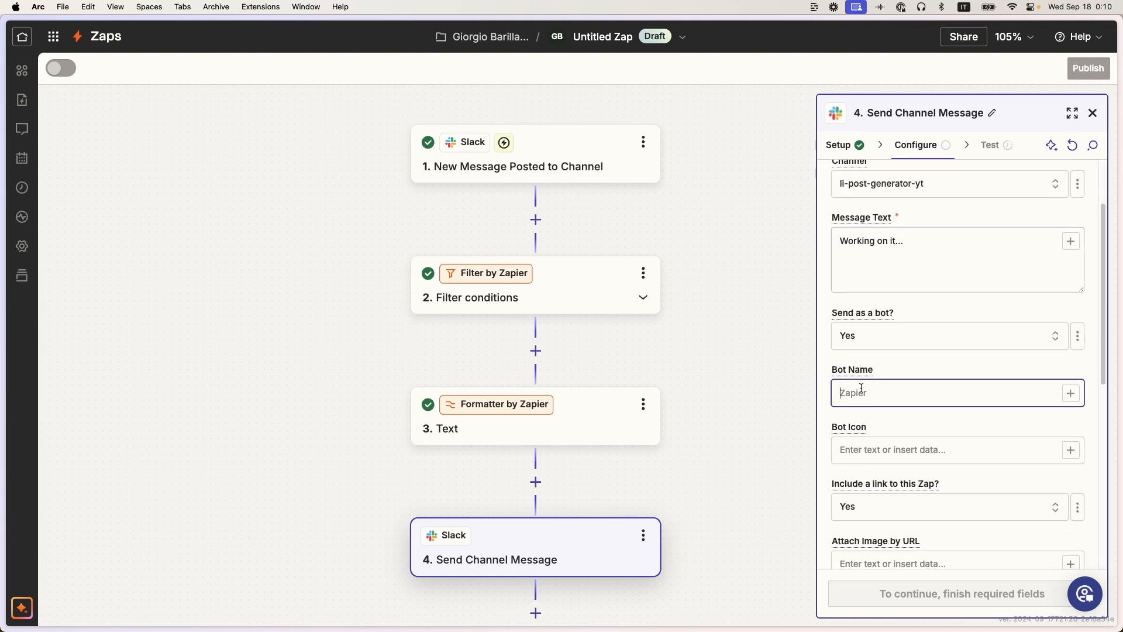
text(LinkedIn)
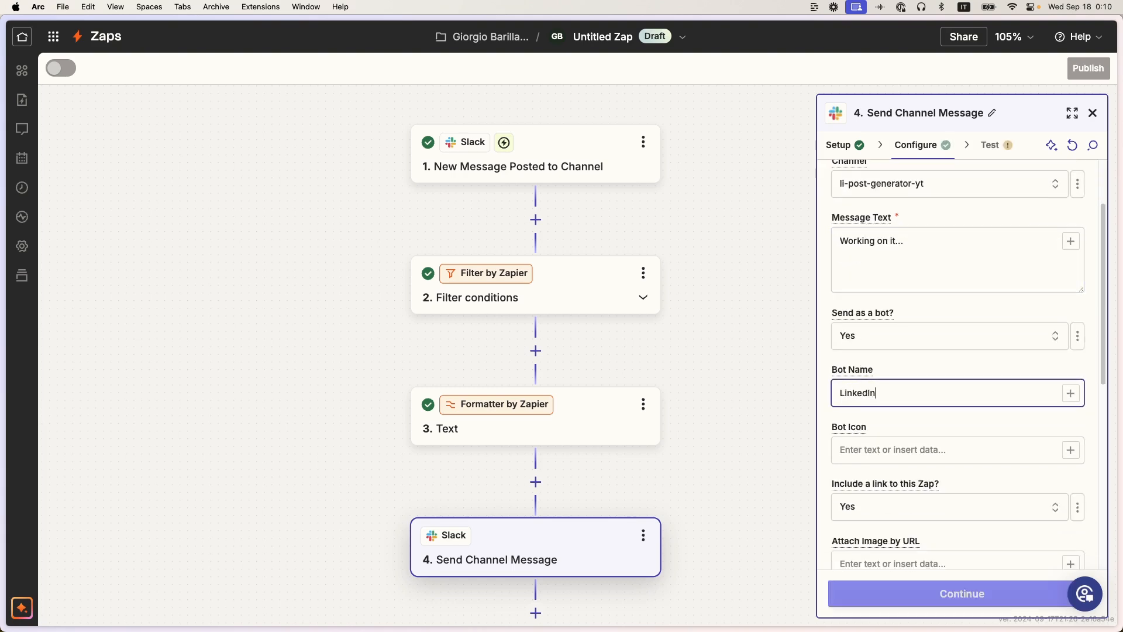
text( YouTube)
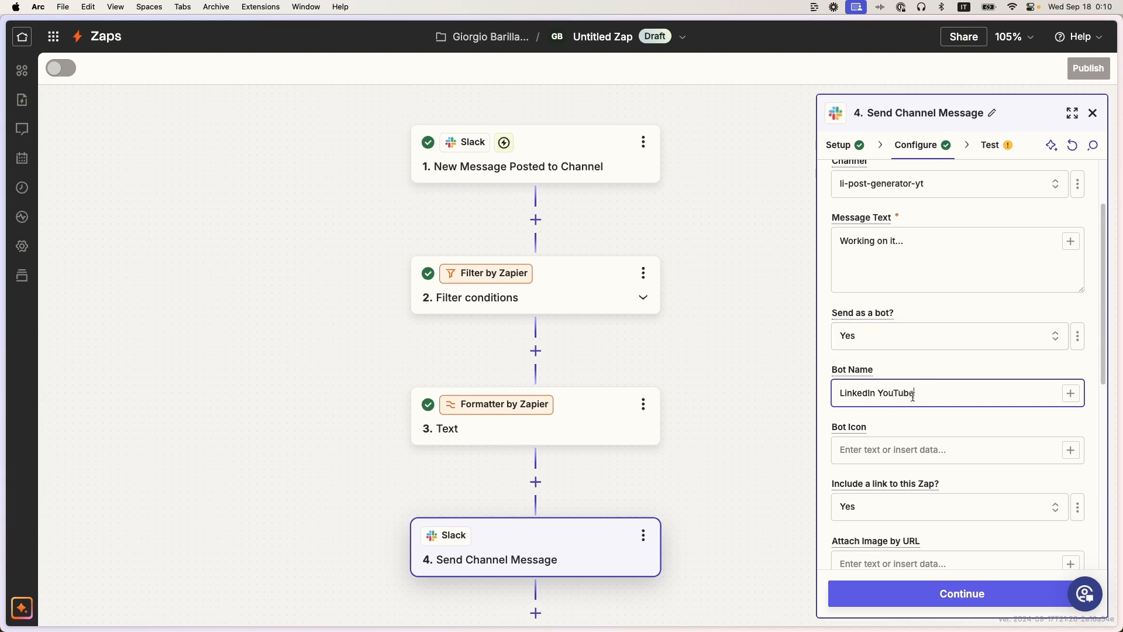
click(846, 451)
text(:)
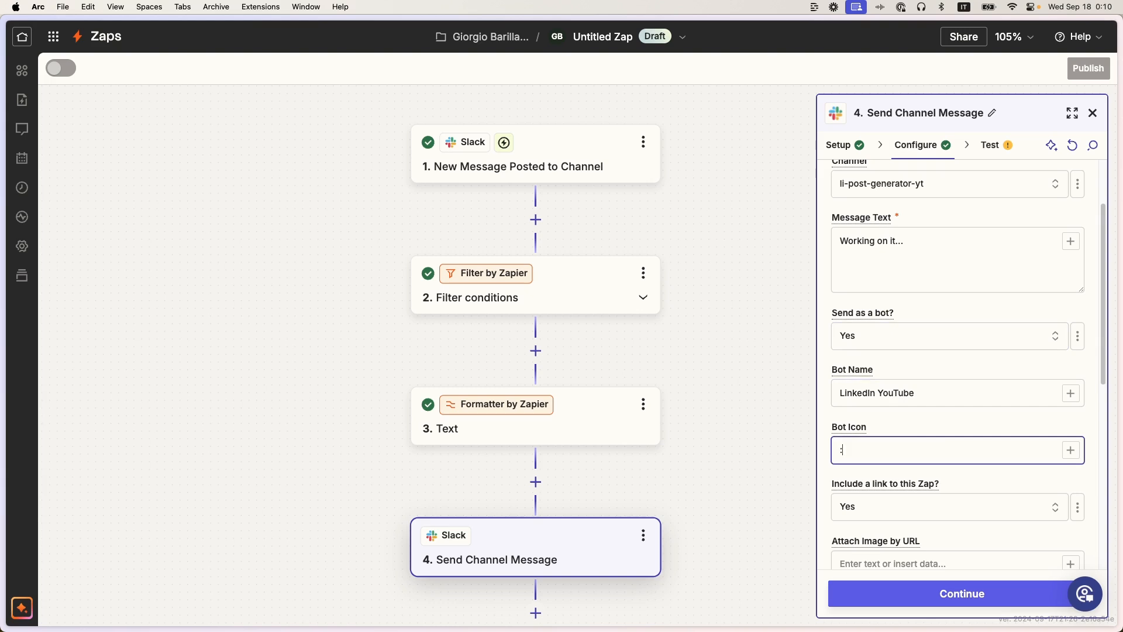
text(robot_face:)
Step: Set the option to include a link to this Zap to No
scroll(863, 441, down, 4)
click(866, 407)
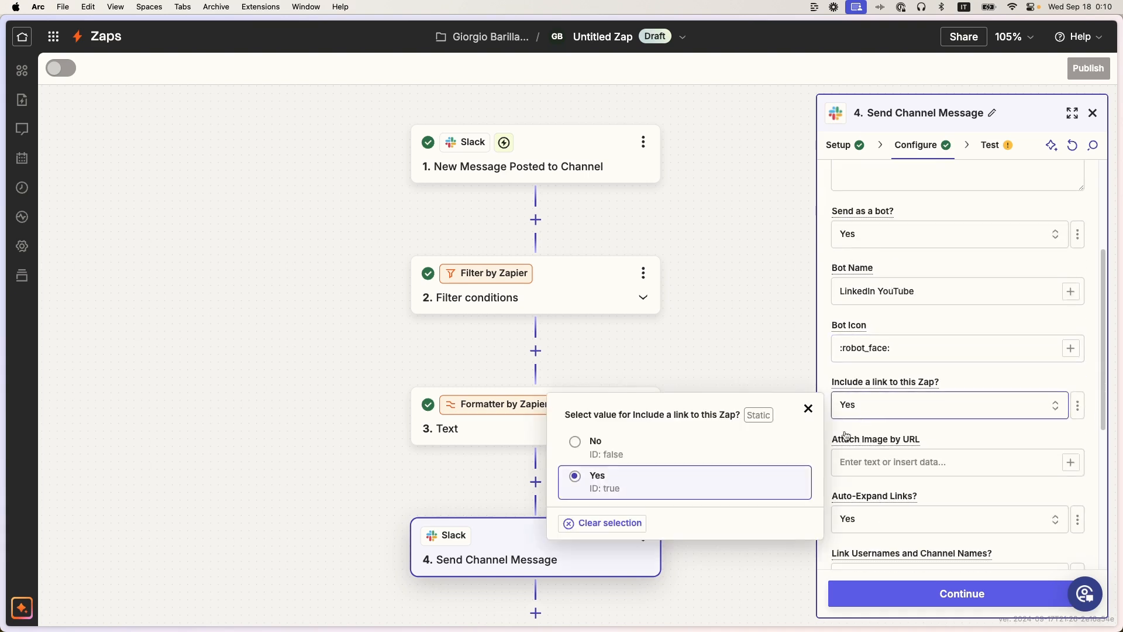
click(810, 452)
Step: Set Thread to a custom value using the Ts of the triggering Slack message and continue to the test stage
scroll(878, 438, down, 4)
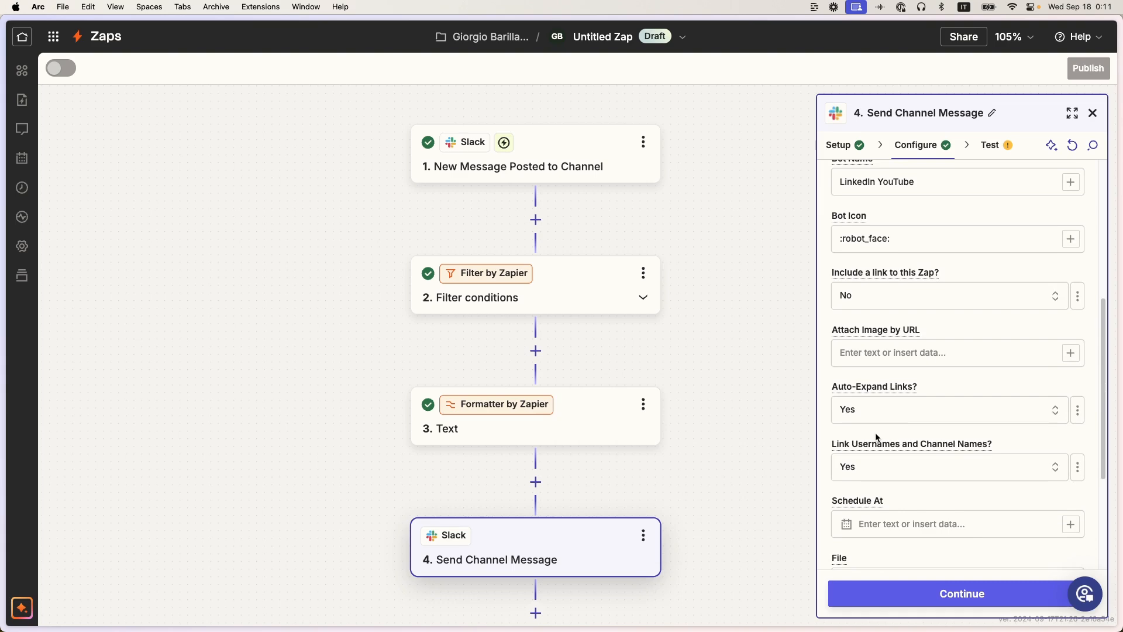
scroll(917, 351, down, 7)
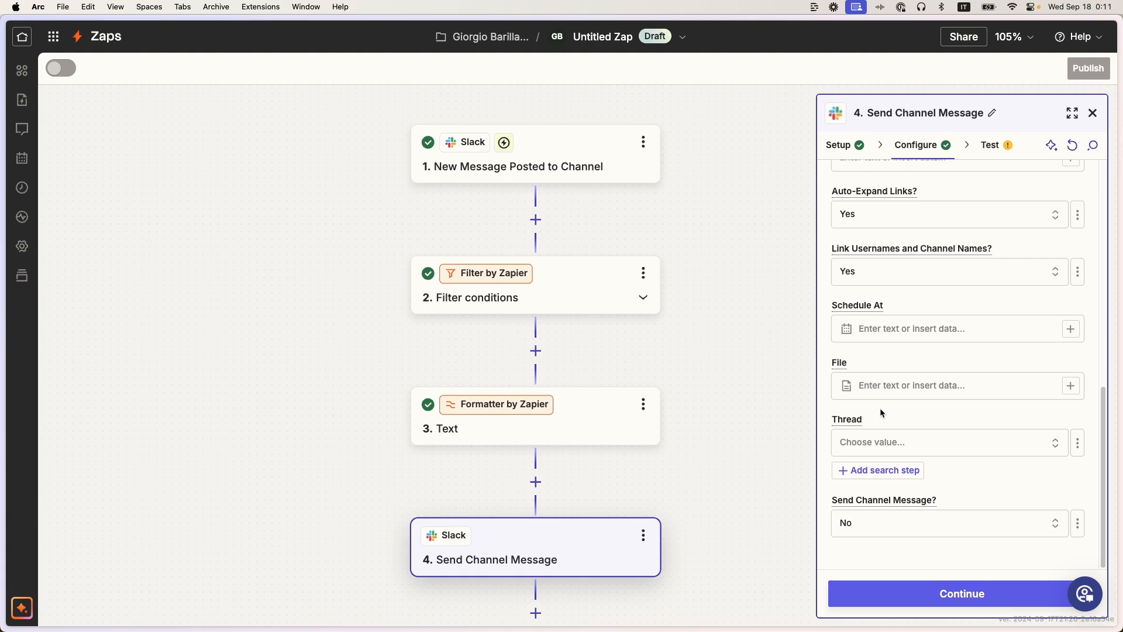
click(1077, 443)
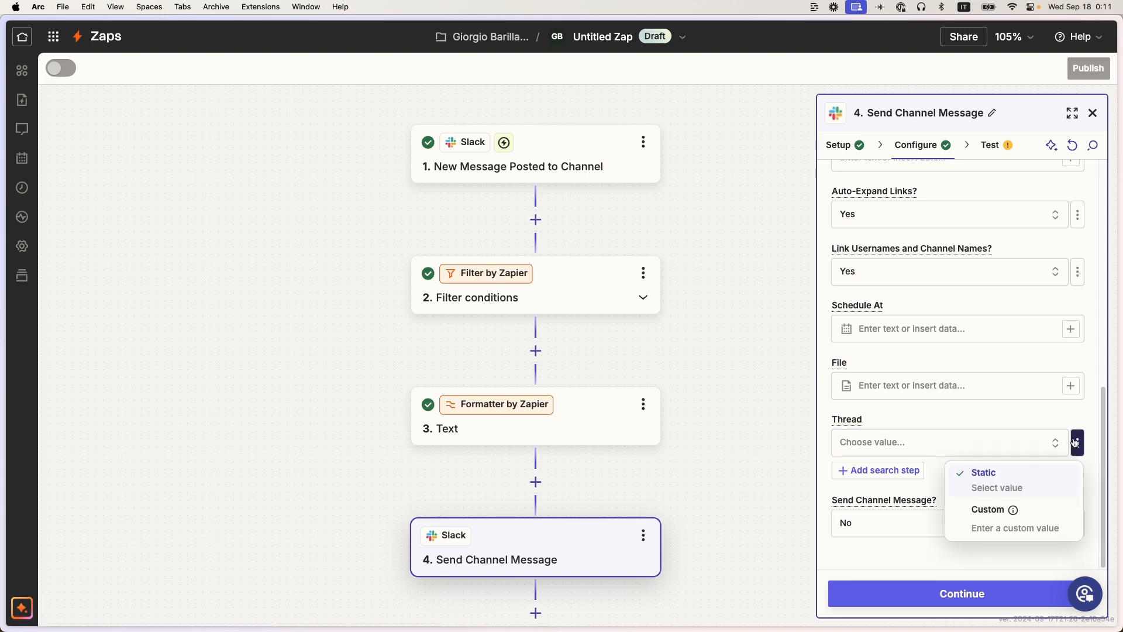
click(970, 510)
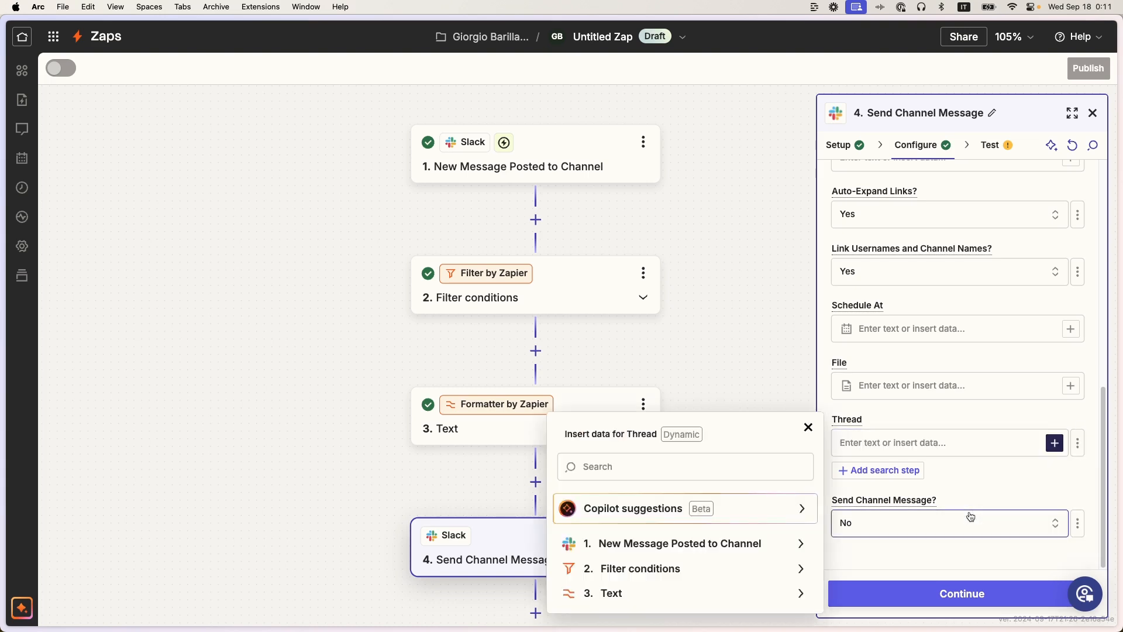
click(802, 541)
click(758, 224)
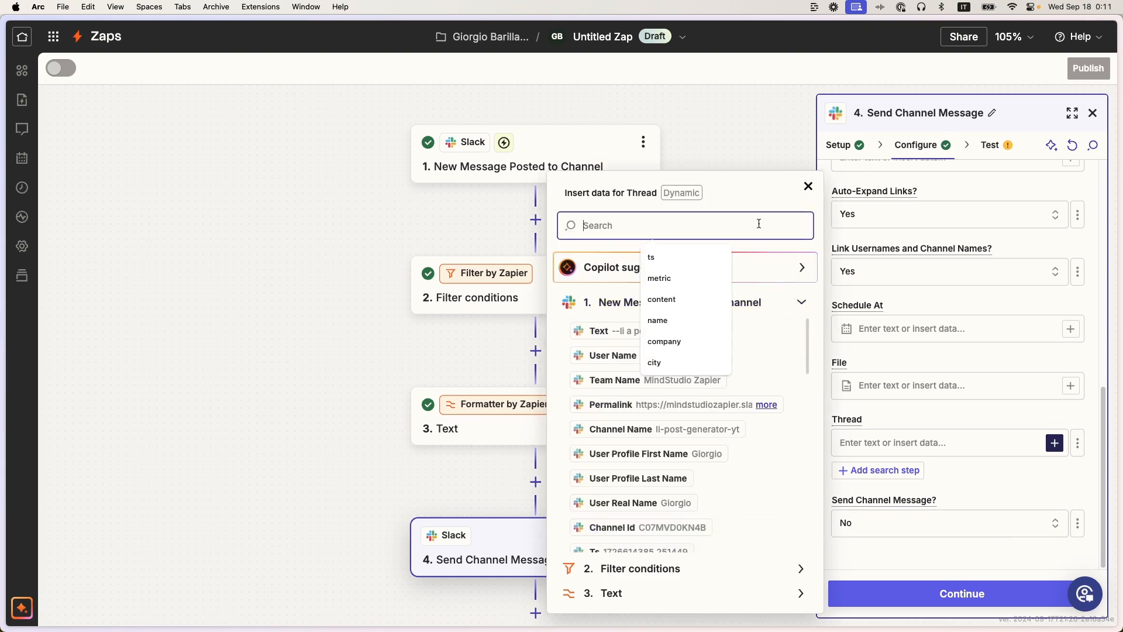
text(ts)
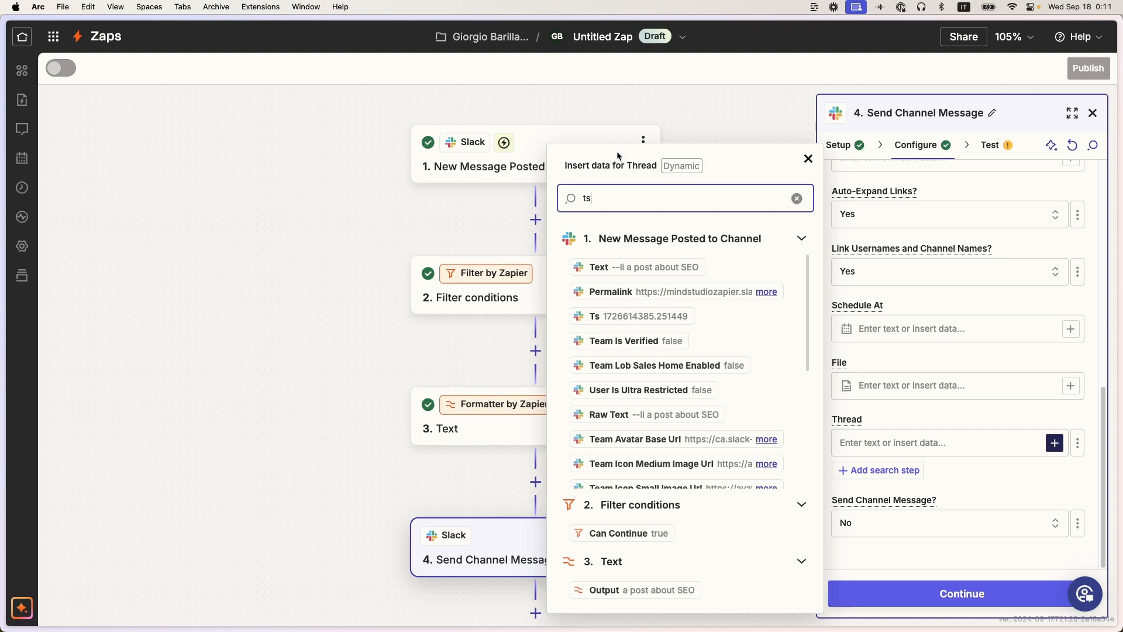
click(599, 316)
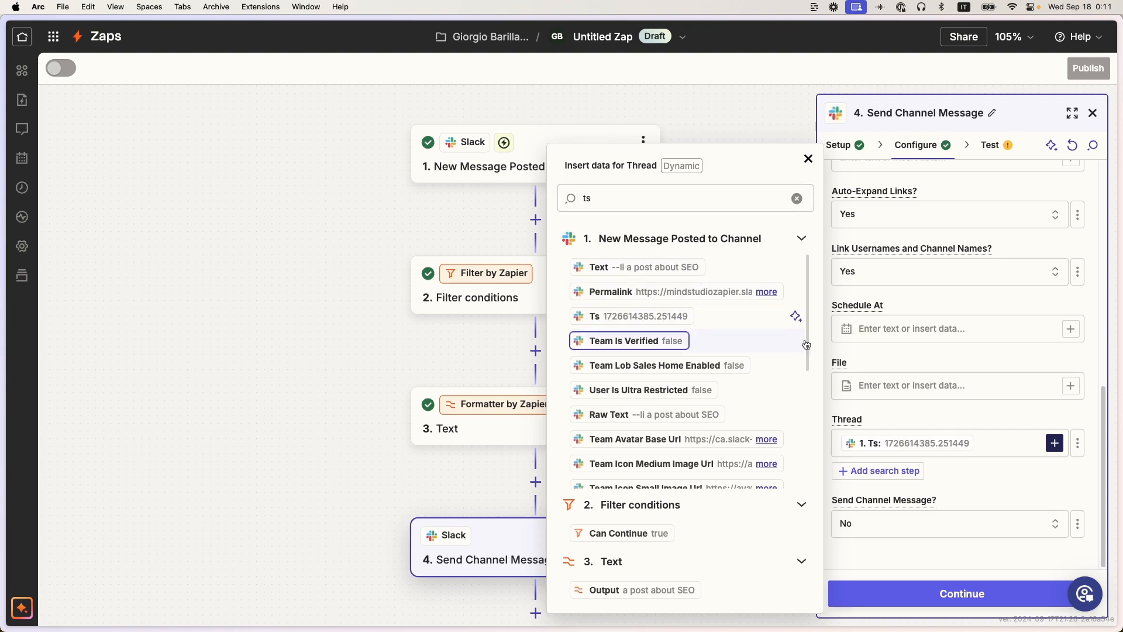
click(910, 391)
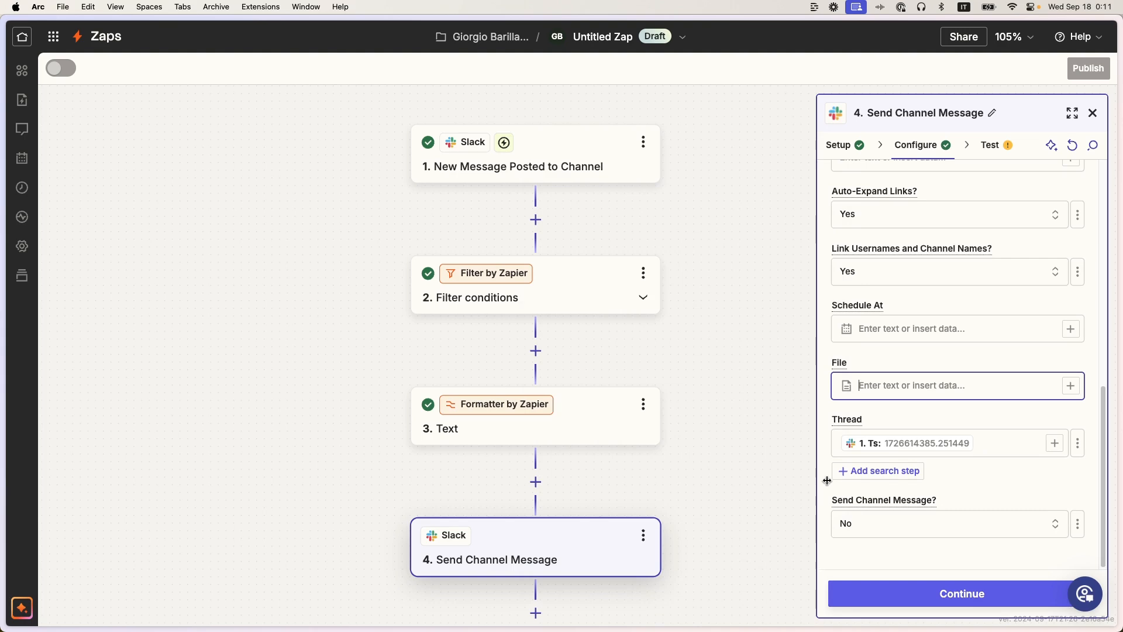
click(844, 597)
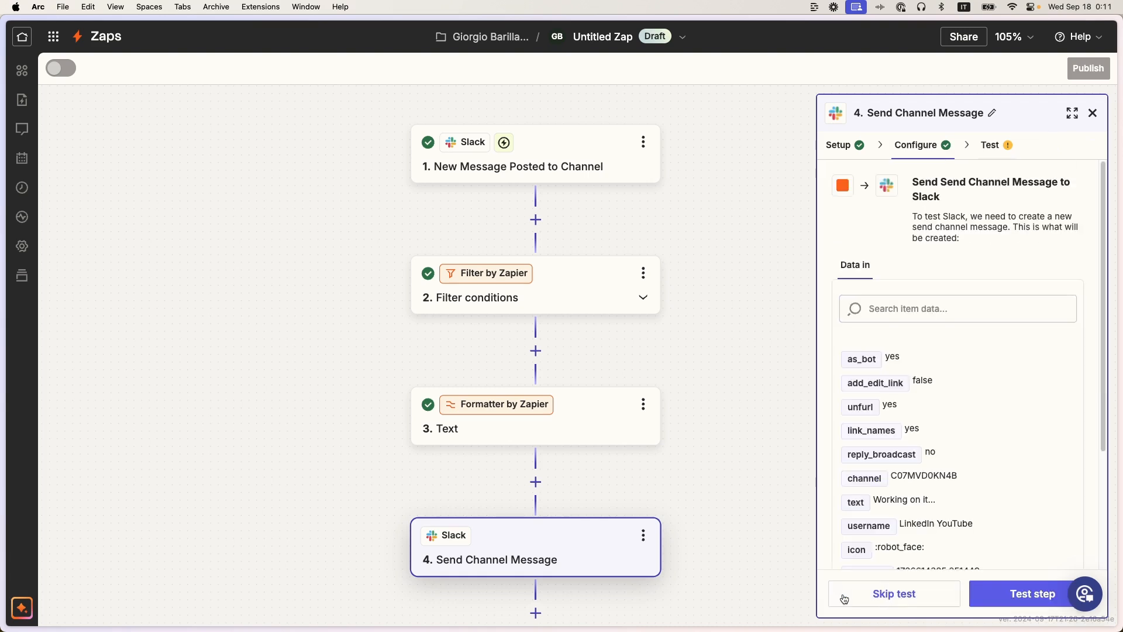
Step: Test the Send Channel Message step and open the reply thread under the "--li a post about SEO" message in Slack
click(1008, 594)
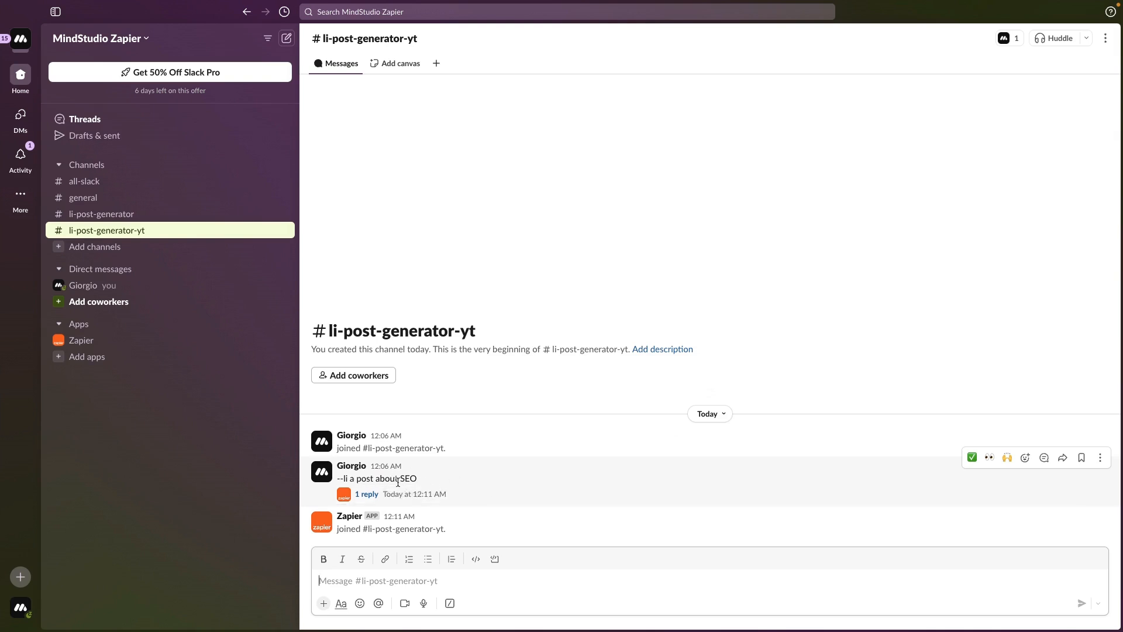
click(400, 496)
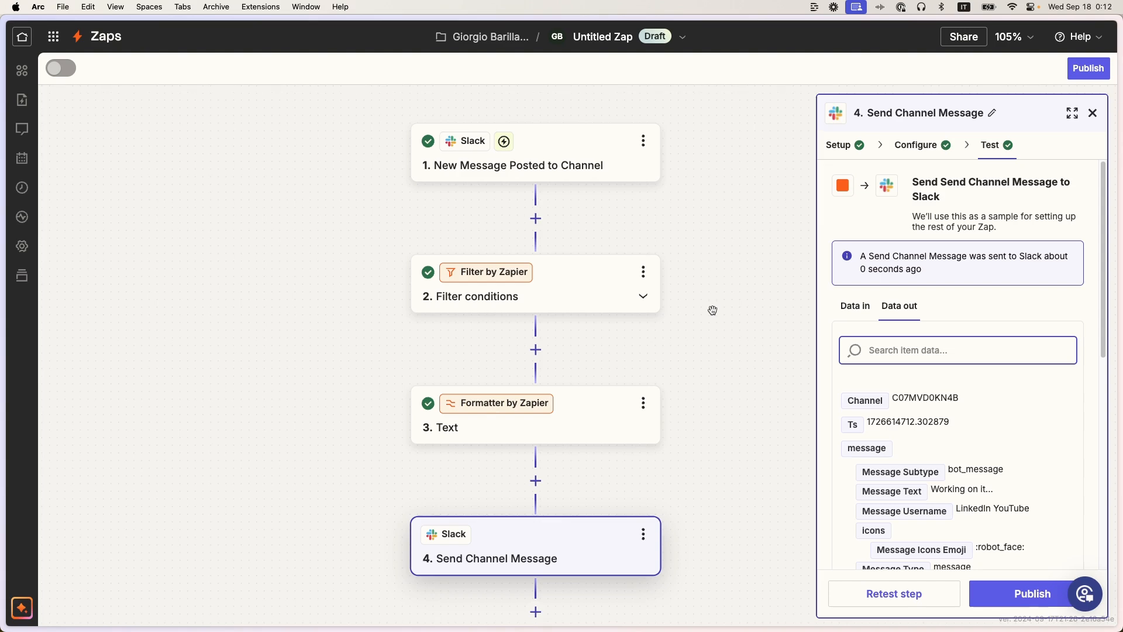
Step: In the Zap editor, add a MindStudio action with the Run Workflow event after the Send Channel Message step
scroll(712, 311, down, 5)
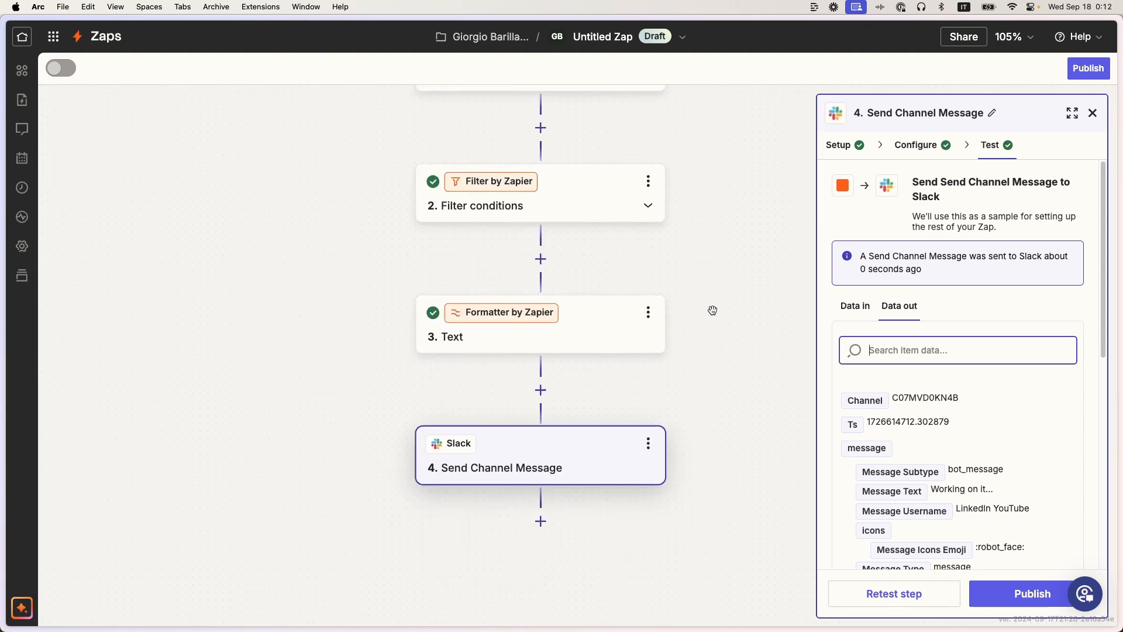
click(541, 449)
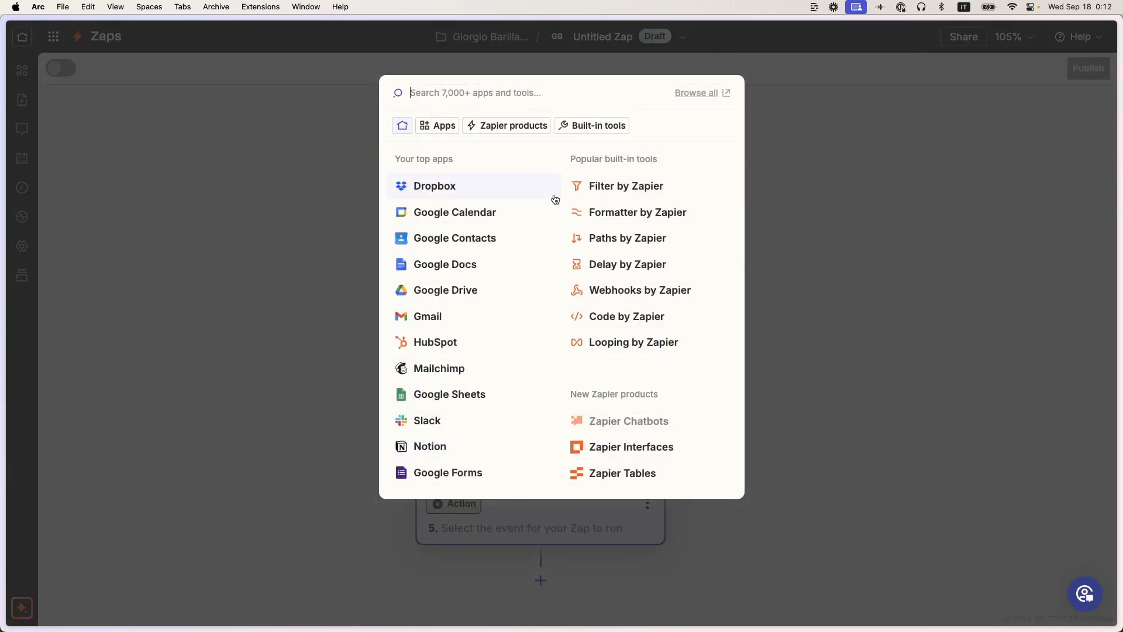
text(minds)
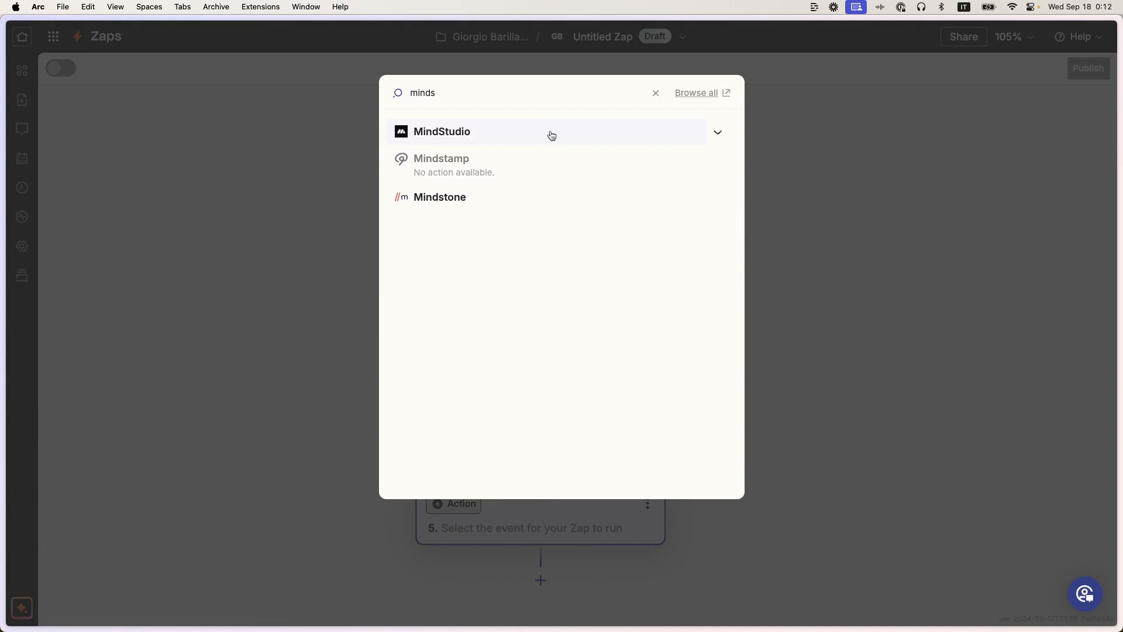
click(551, 133)
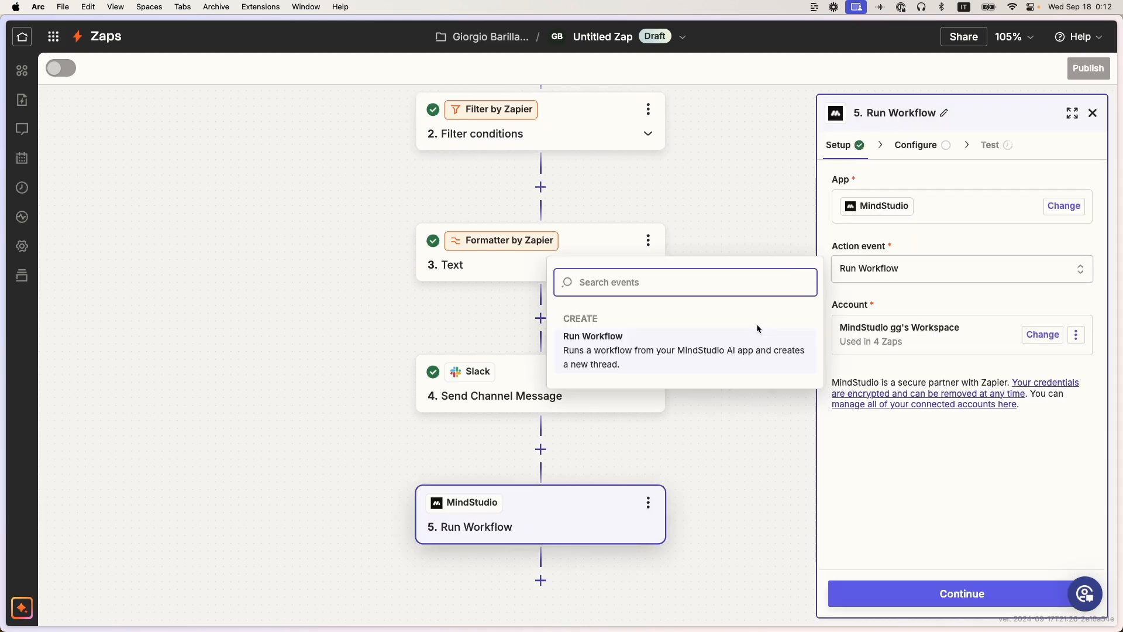
click(747, 351)
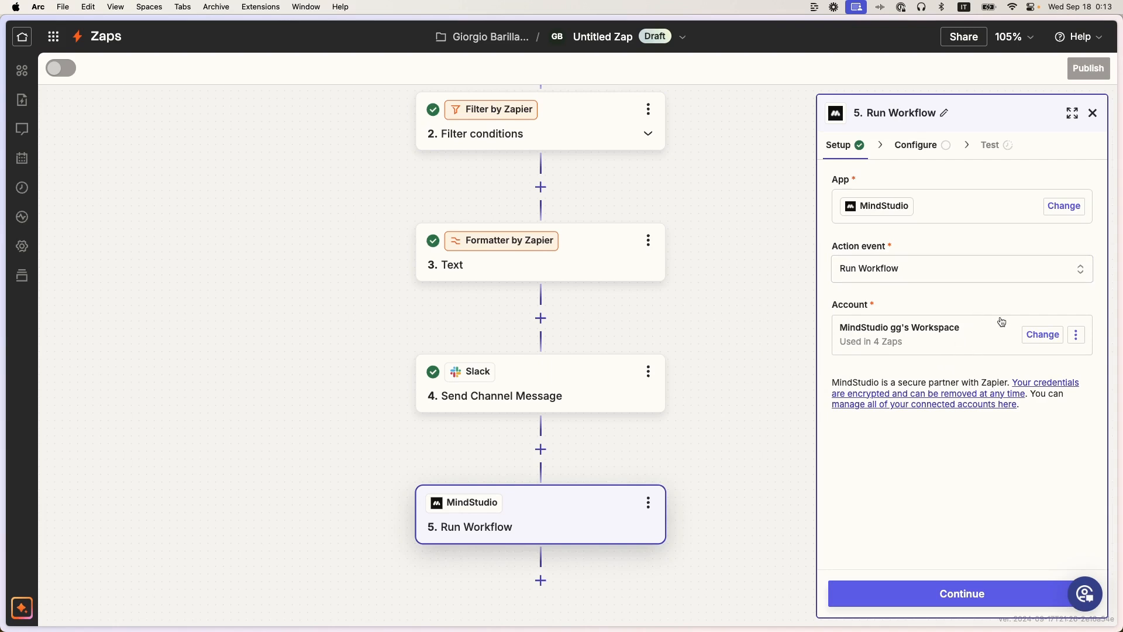
Step: Connect a new MindStudio account to the Run Workflow step with the API key and continue to its configuration
click(1031, 334)
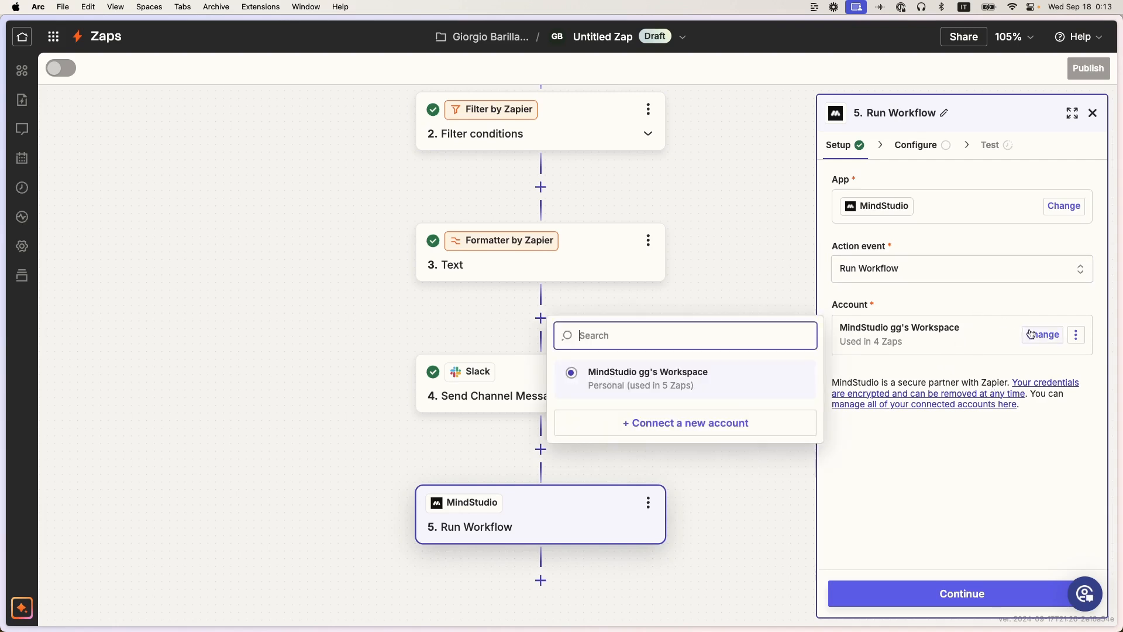
click(699, 420)
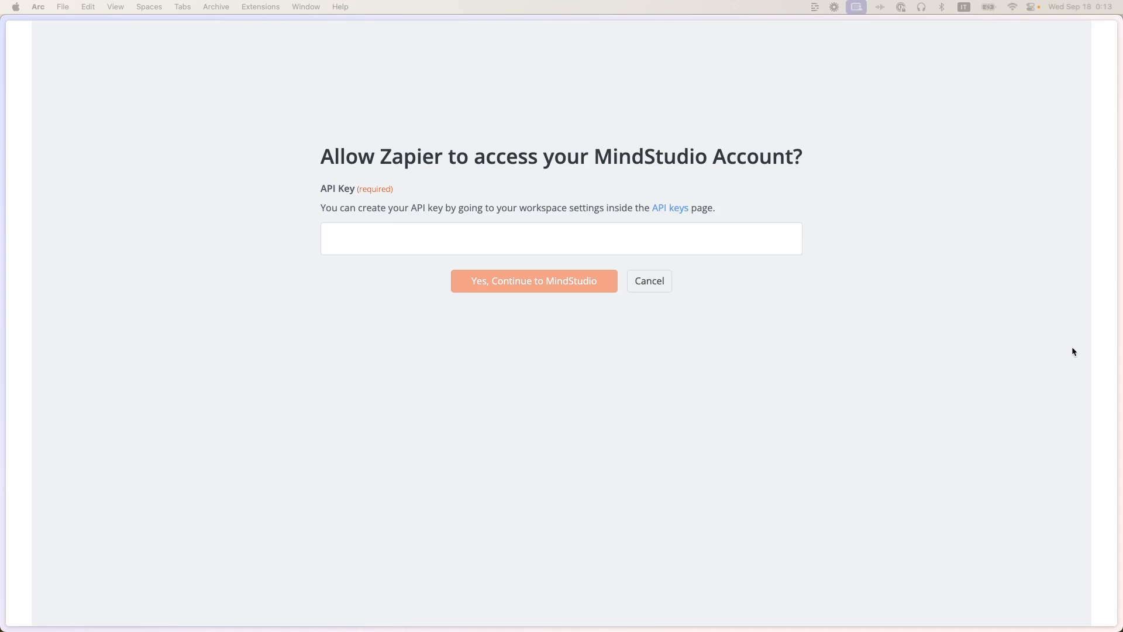
key(super+v)
click(603, 282)
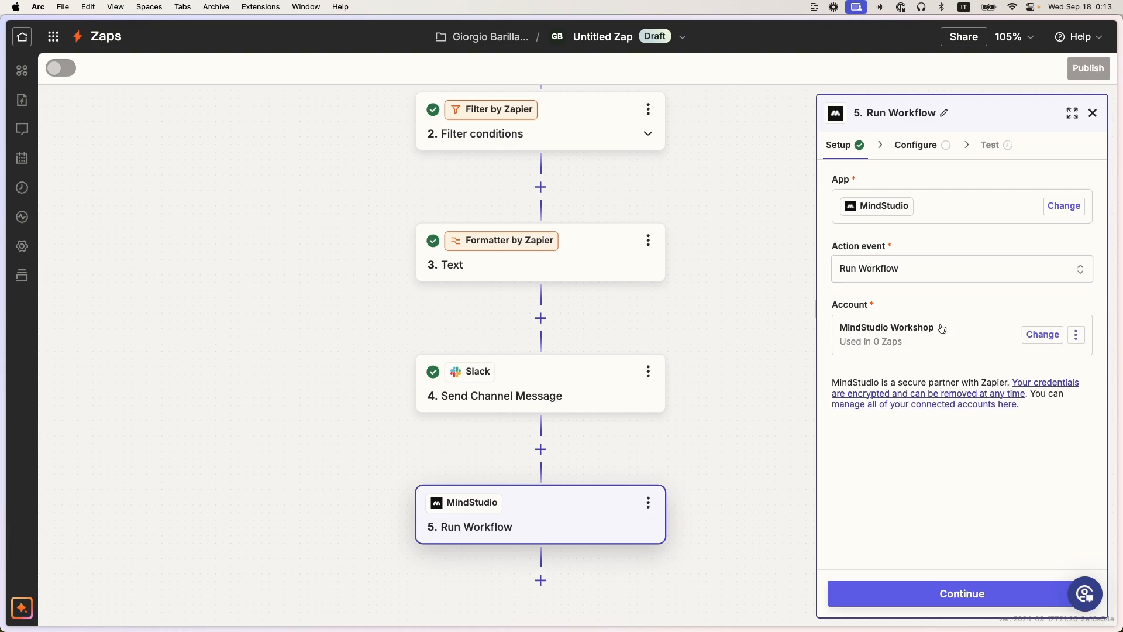
click(850, 580)
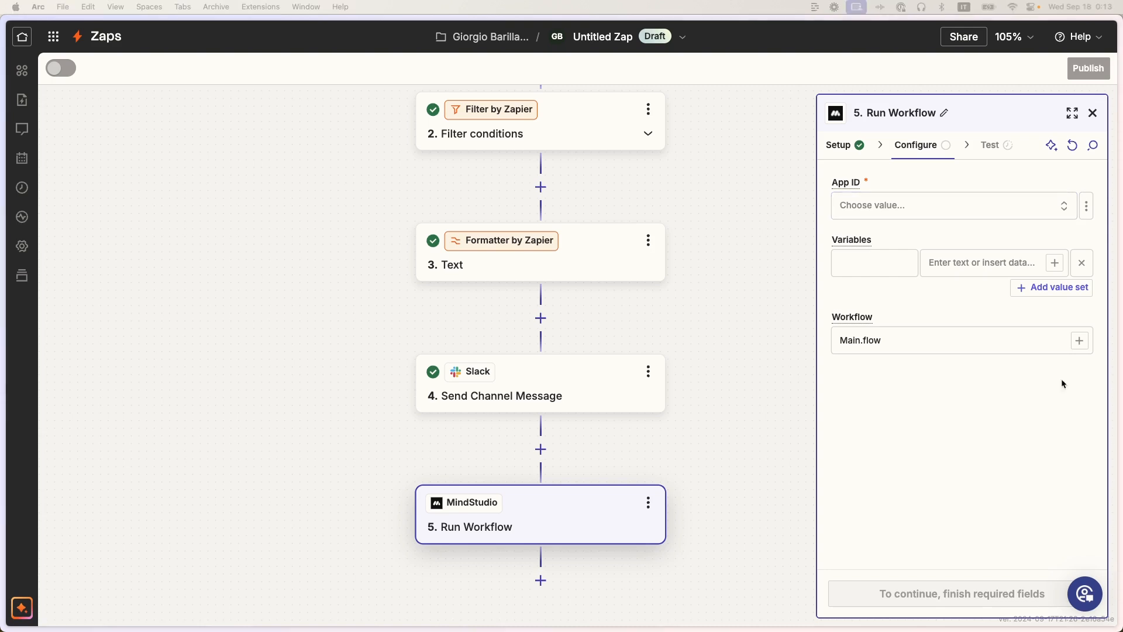
Step: Find the MindStudio app by its ID and choose LinkedIn Post Generator as the App ID
click(859, 212)
text(61bc5c88-b1bd-40d8-a6a3-12d38b12e26c)
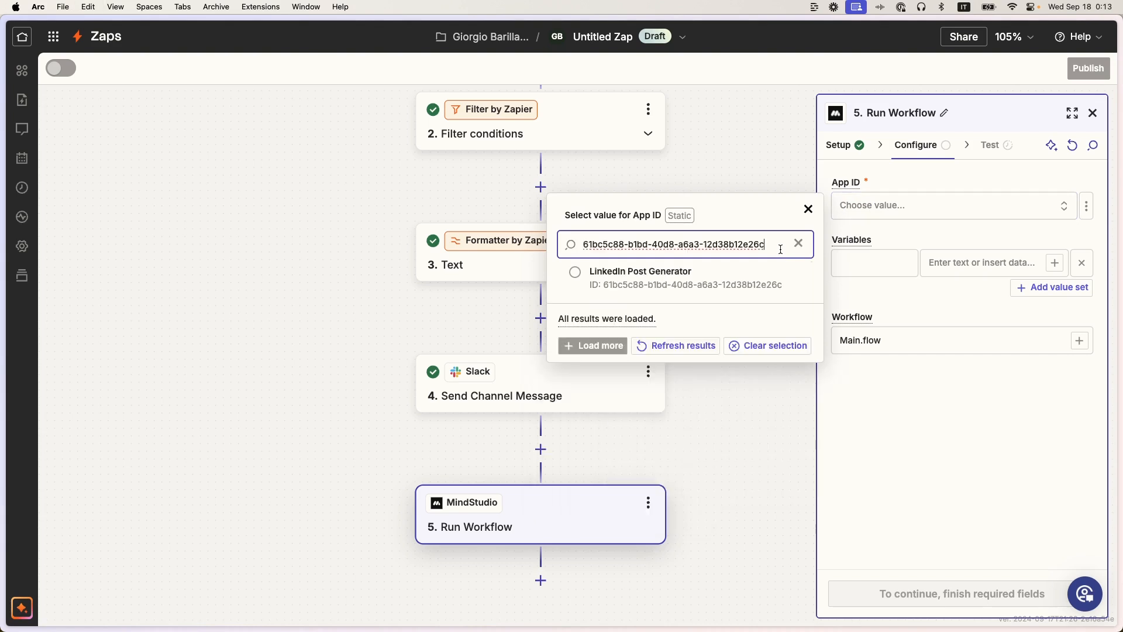
click(665, 285)
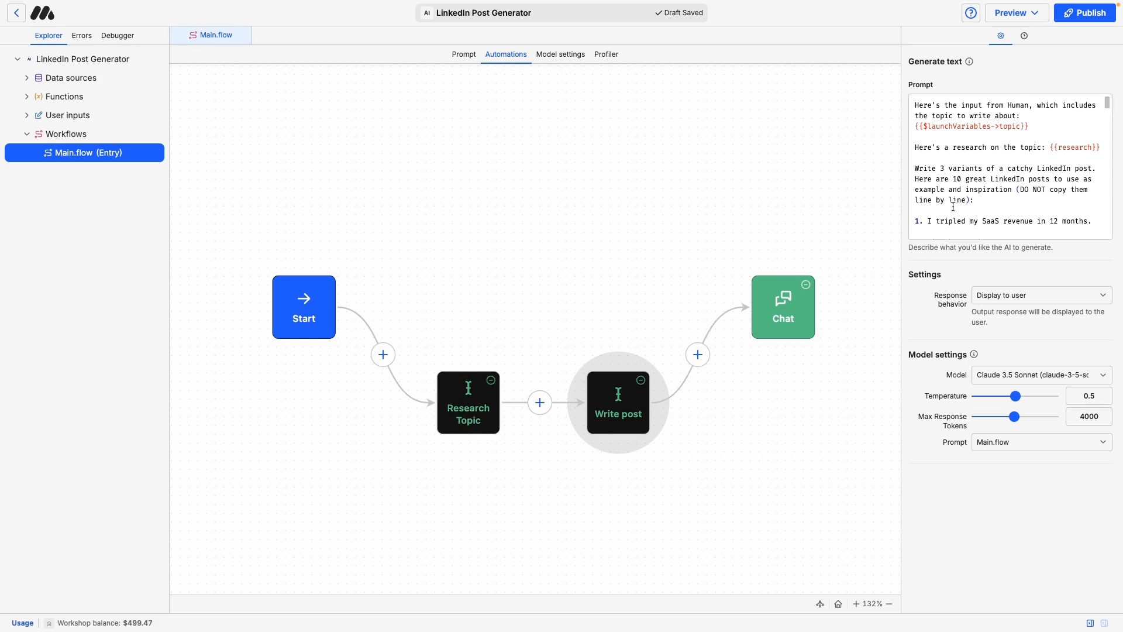
Step: In MindStudio, examine the launch variable name used in the Write post and Research Topic prompts
double_click(1005, 126)
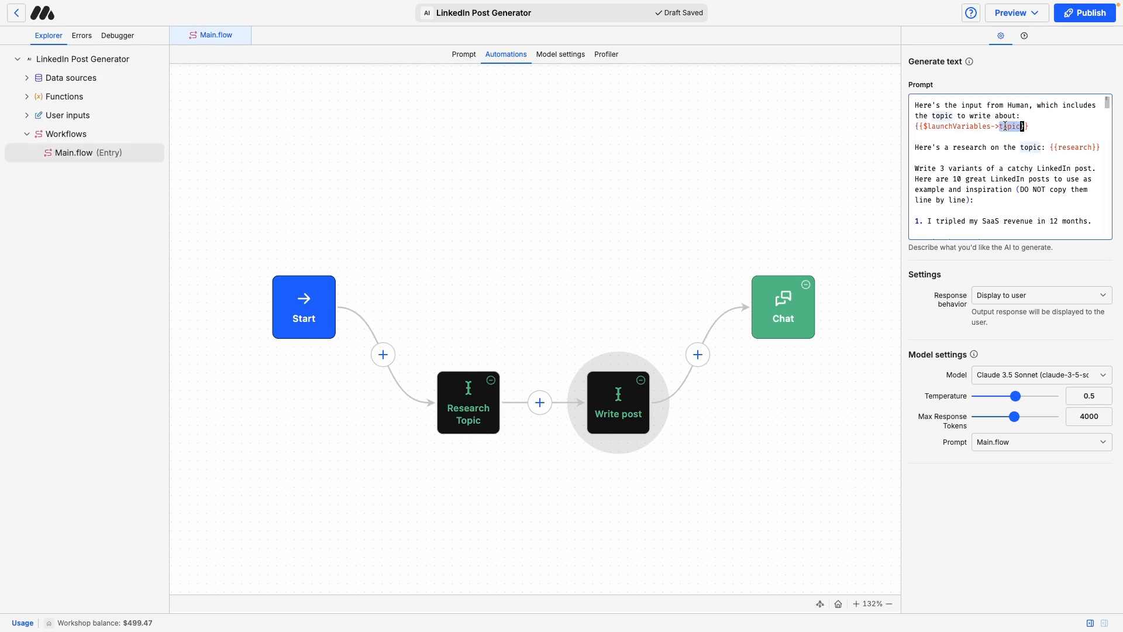
click(468, 386)
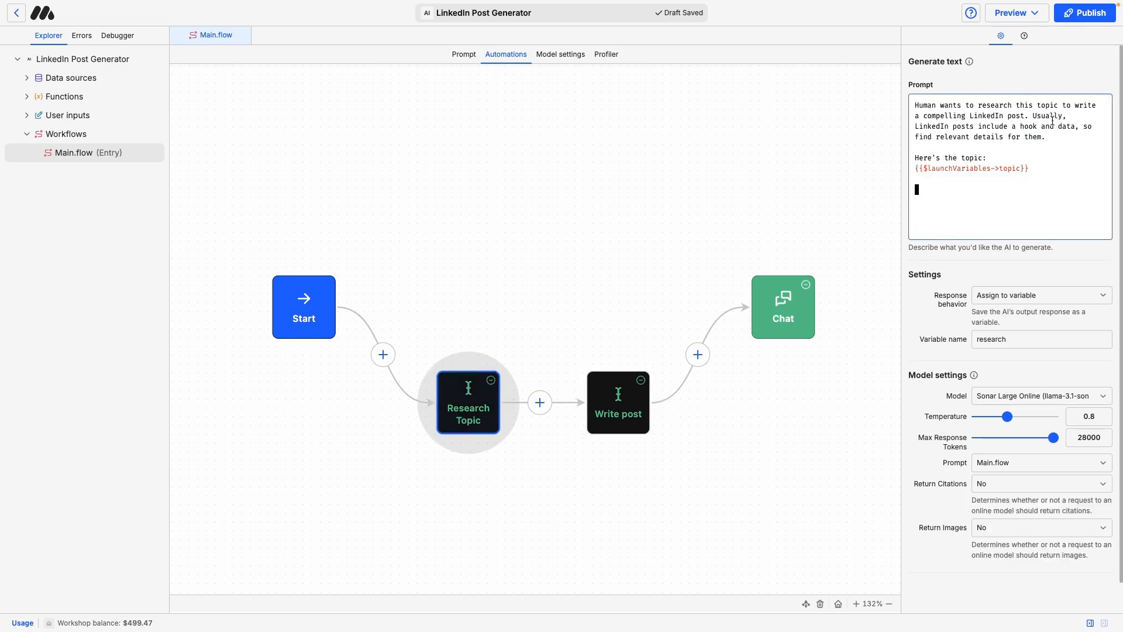
double_click(1005, 170)
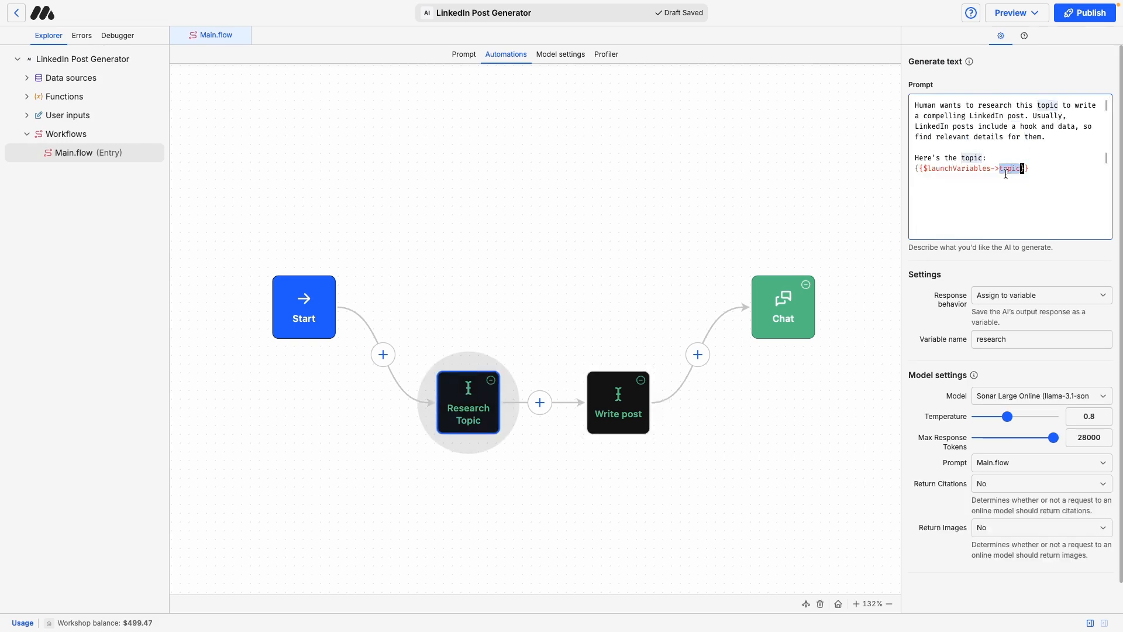
drag(1042, 170, 876, 174)
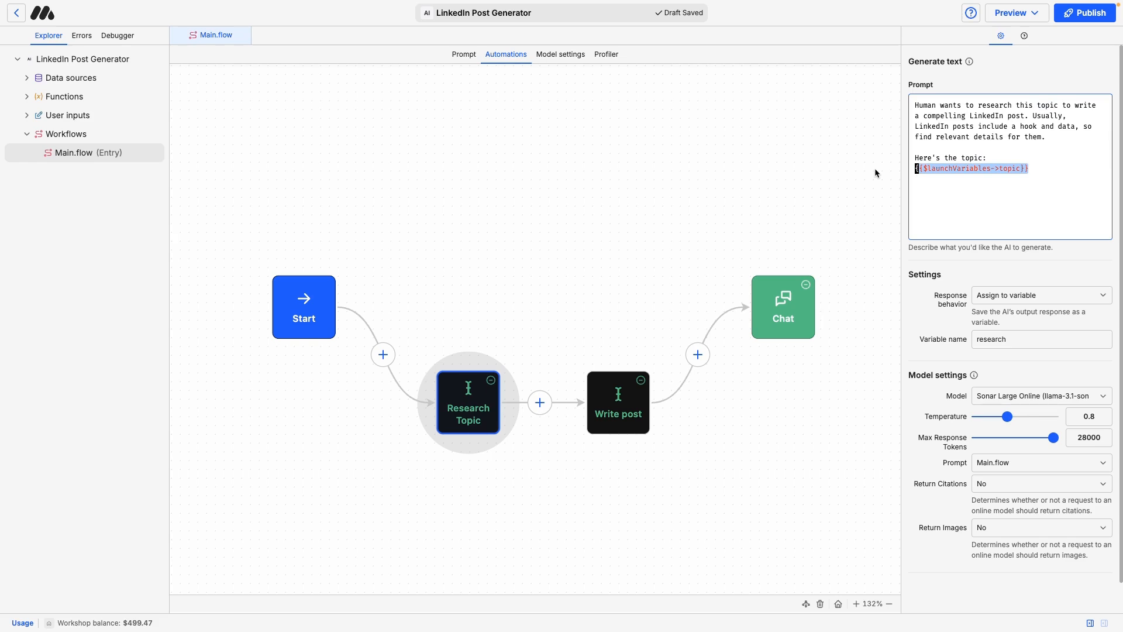
key(BackSpace)
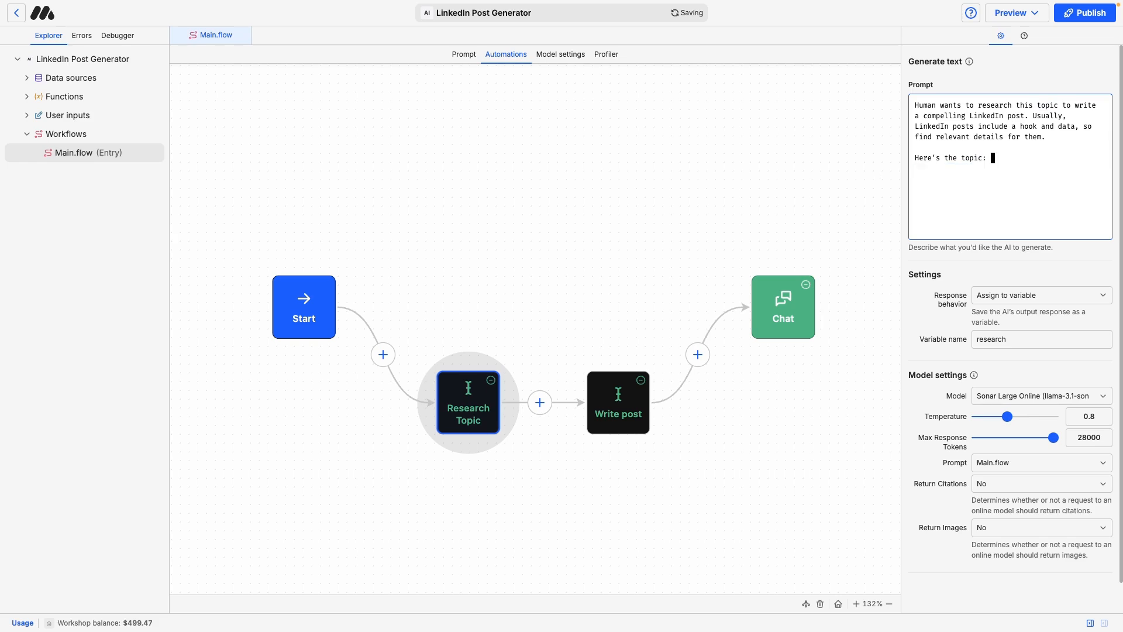
key(ctrl+z)
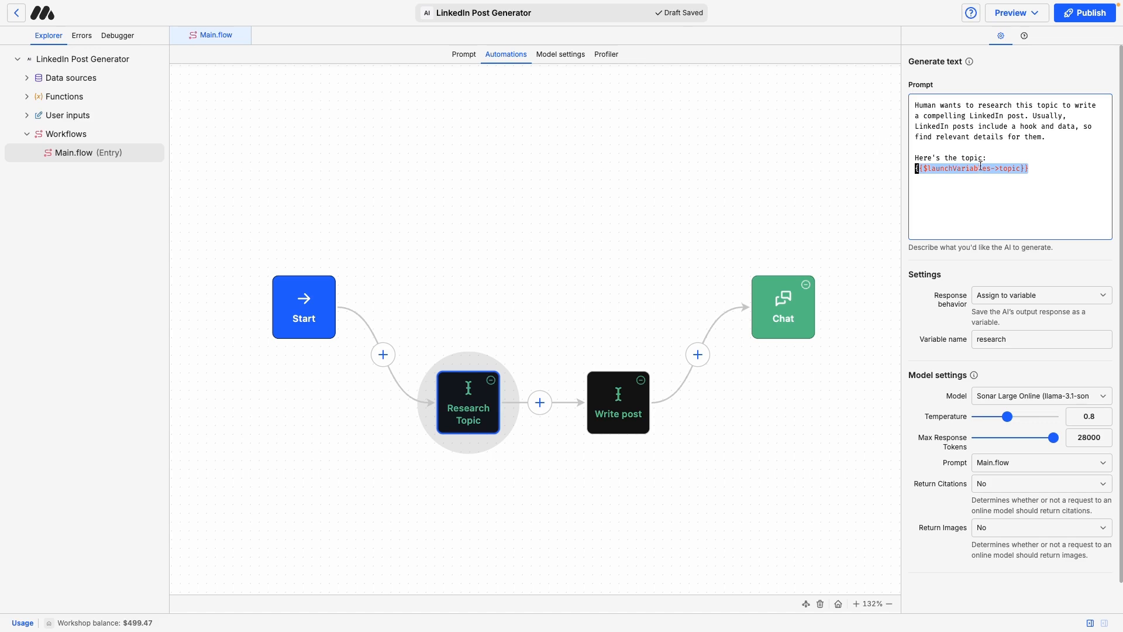
Step: Check the launch variable name in the Research Topic prompt again and return to the Zap editor
click(1007, 169)
double_click(1007, 169)
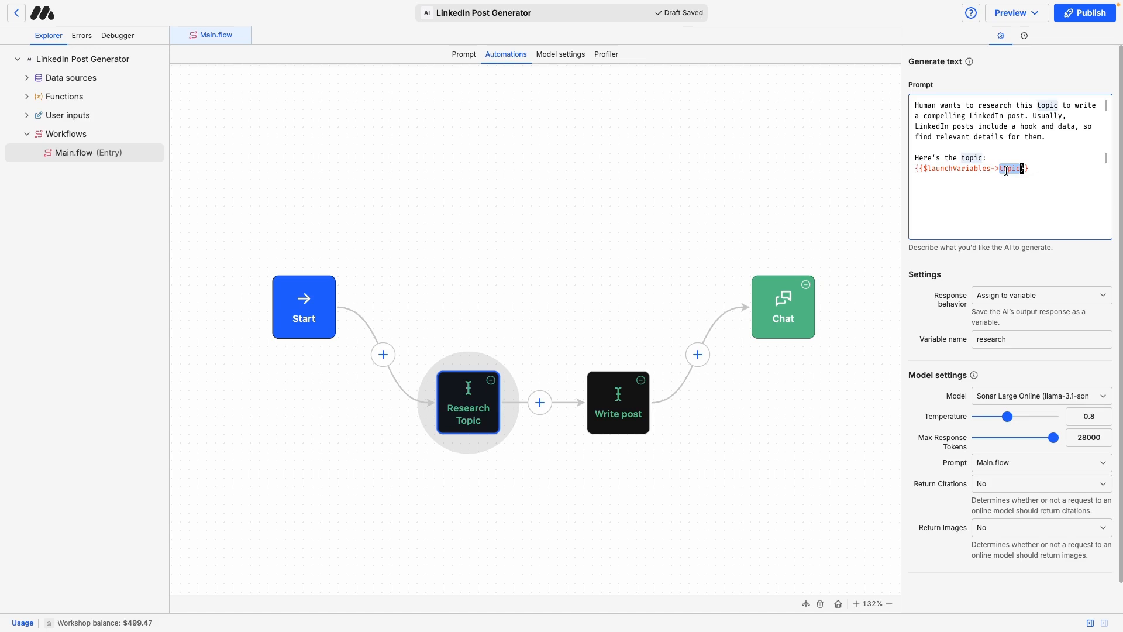
key(ctrl+Left)
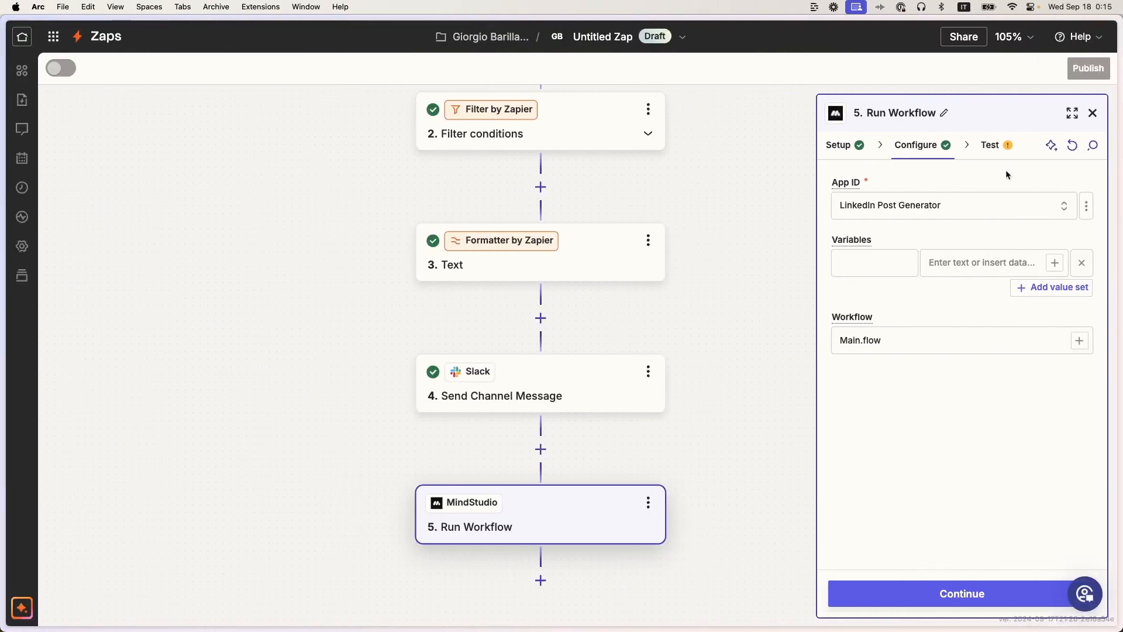
Step: Add a variable named "topic" to the Run Workflow step and map it to the Output of step 3, Text
click(850, 264)
text(topic)
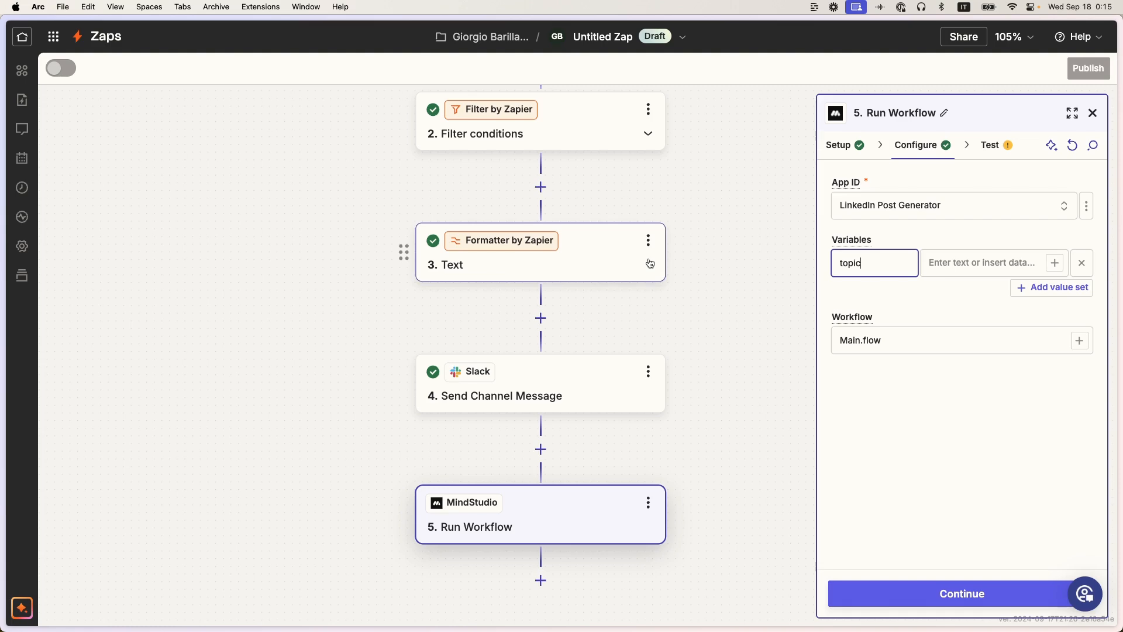
click(1054, 263)
click(749, 433)
click(599, 489)
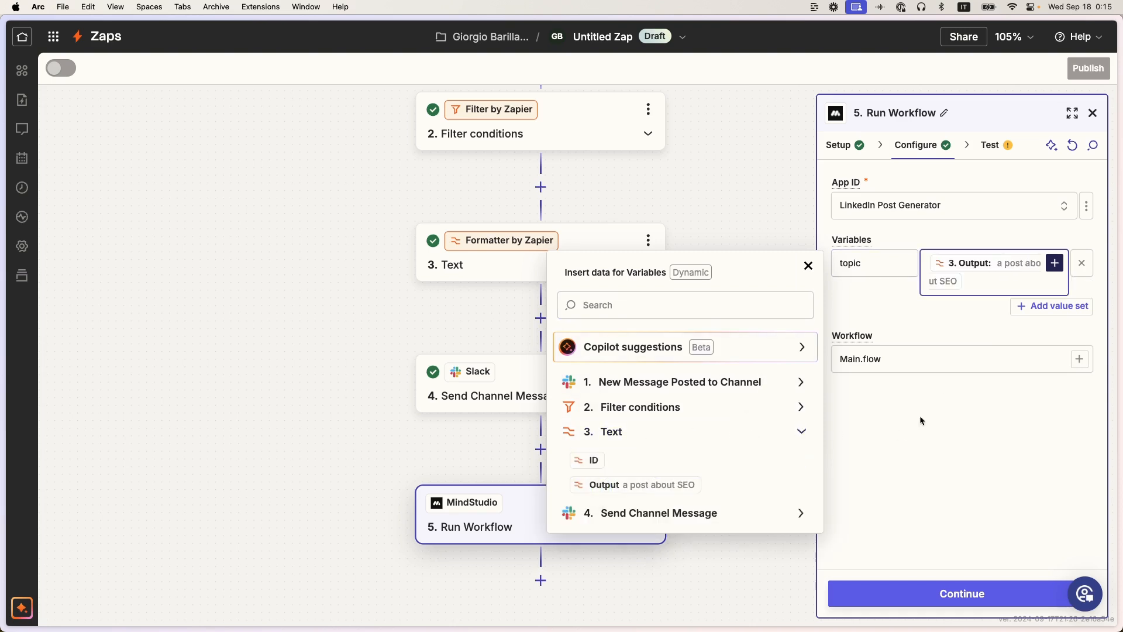
click(912, 317)
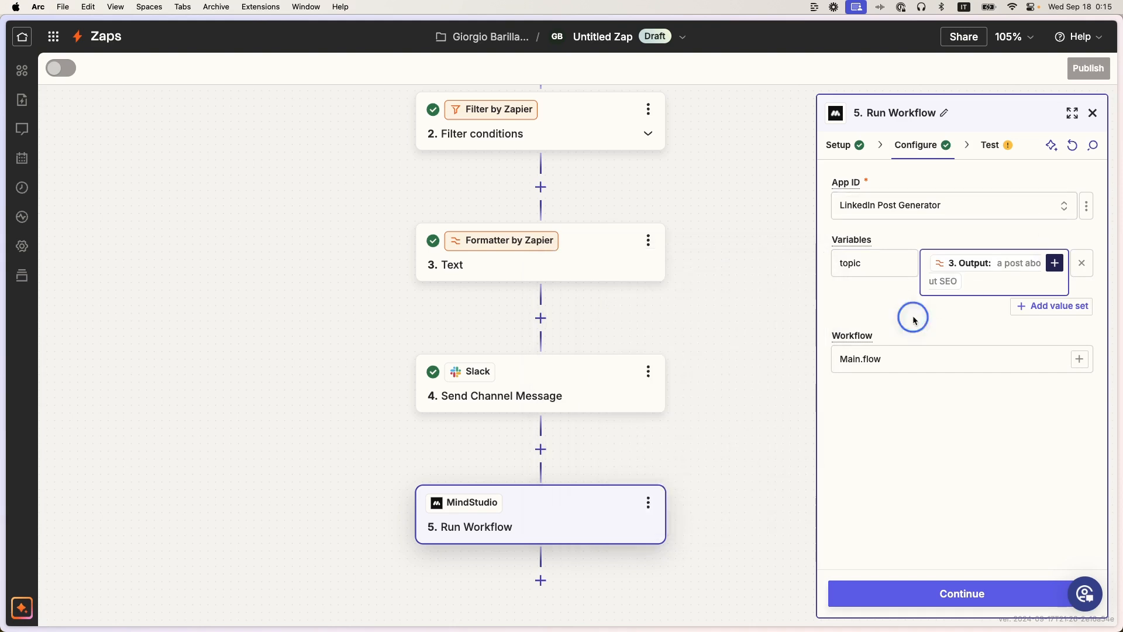
Step: Clear the Workflow field of the Run Workflow step and test the step
double_click(850, 356)
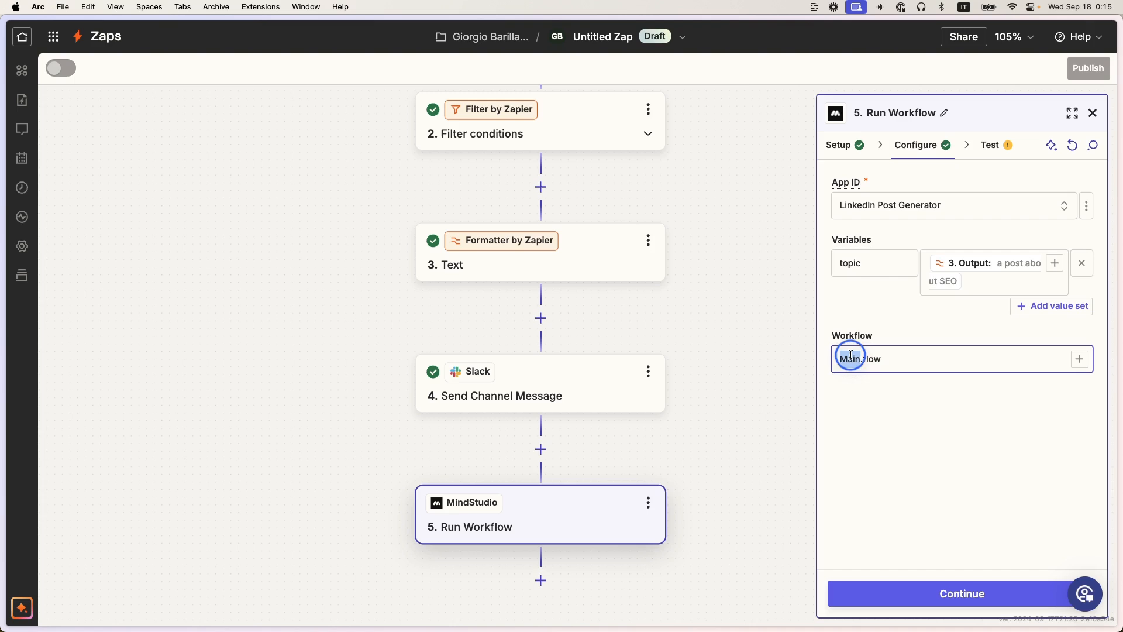
key(BackSpace)
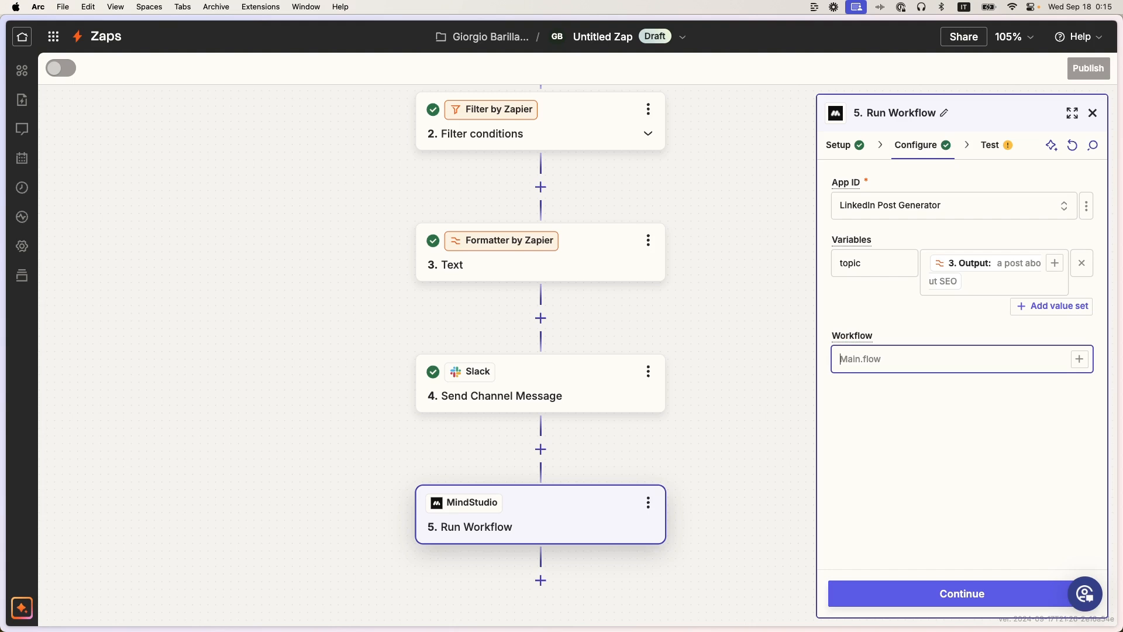
click(846, 606)
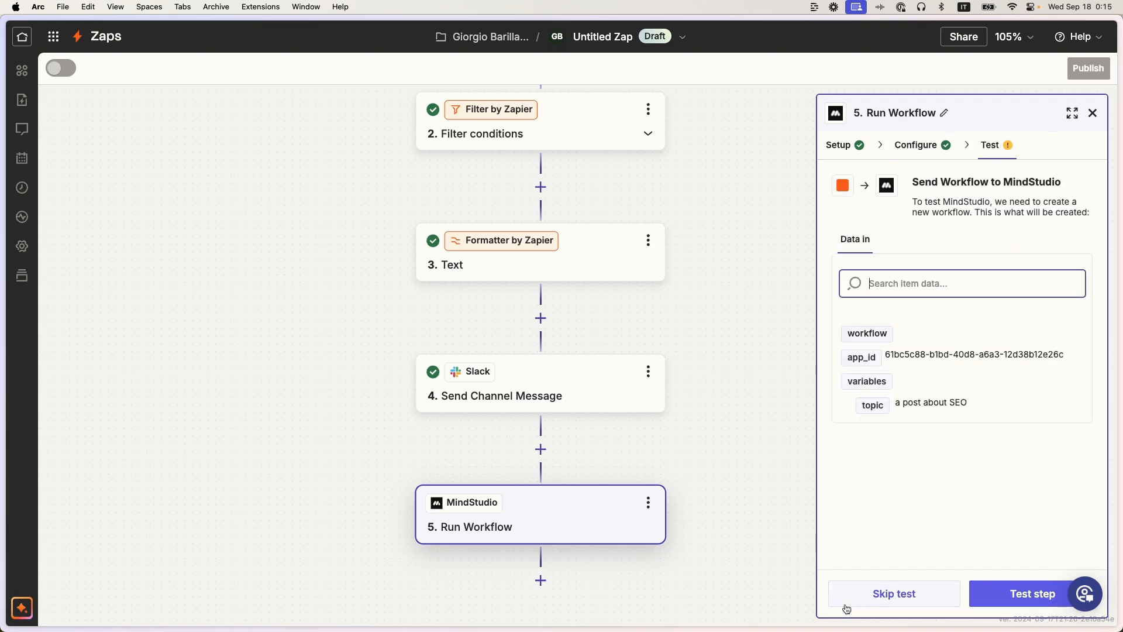
click(1023, 587)
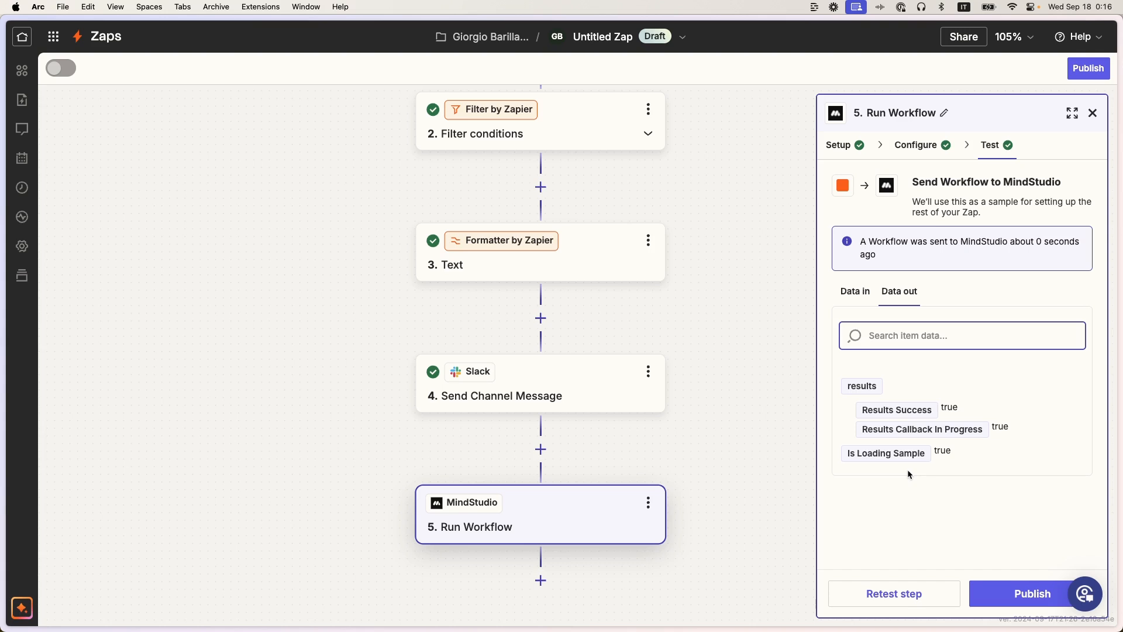
Step: Duplicate the Slack Send Channel Message step and move the copy below the MindStudio Run Workflow step
scroll(667, 521, down, 4)
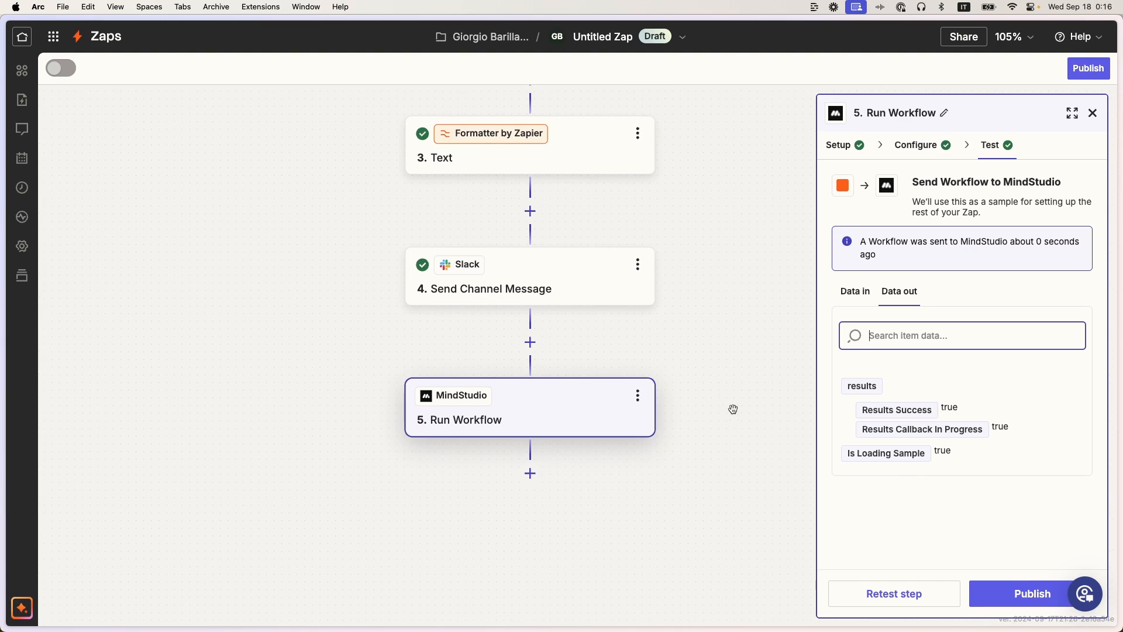
click(589, 275)
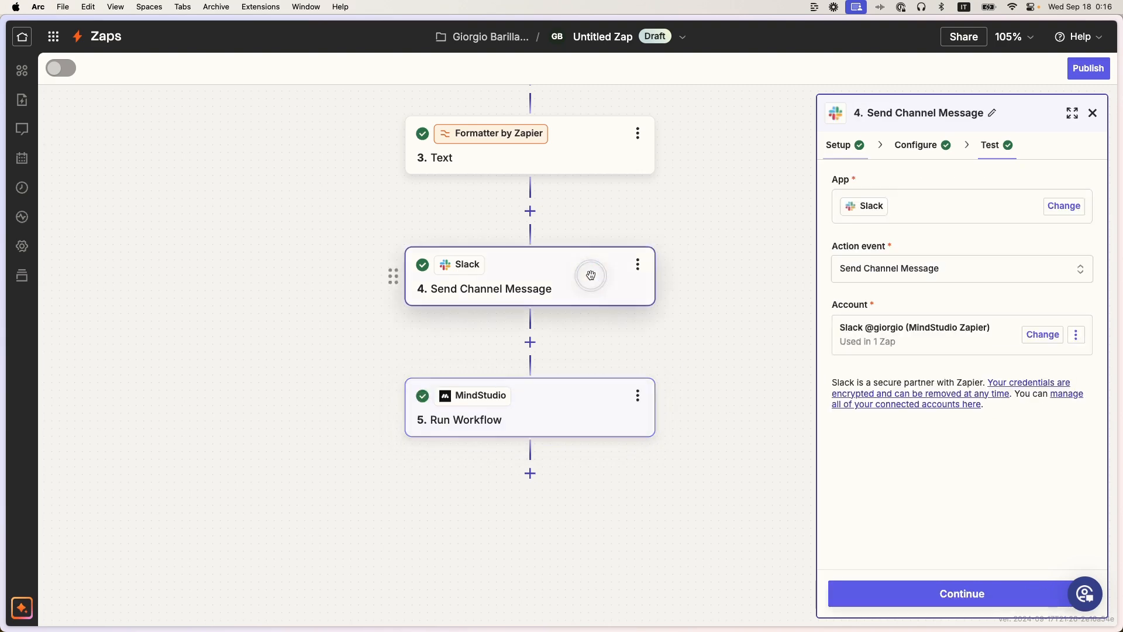
click(637, 268)
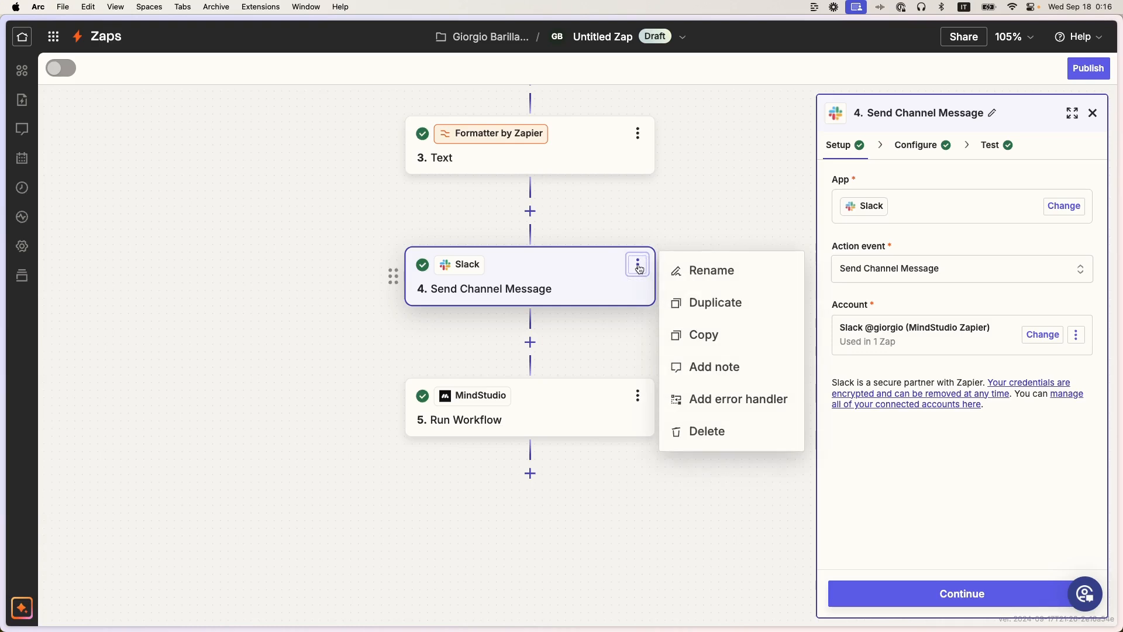
click(678, 291)
click(589, 339)
drag(391, 355, 507, 545)
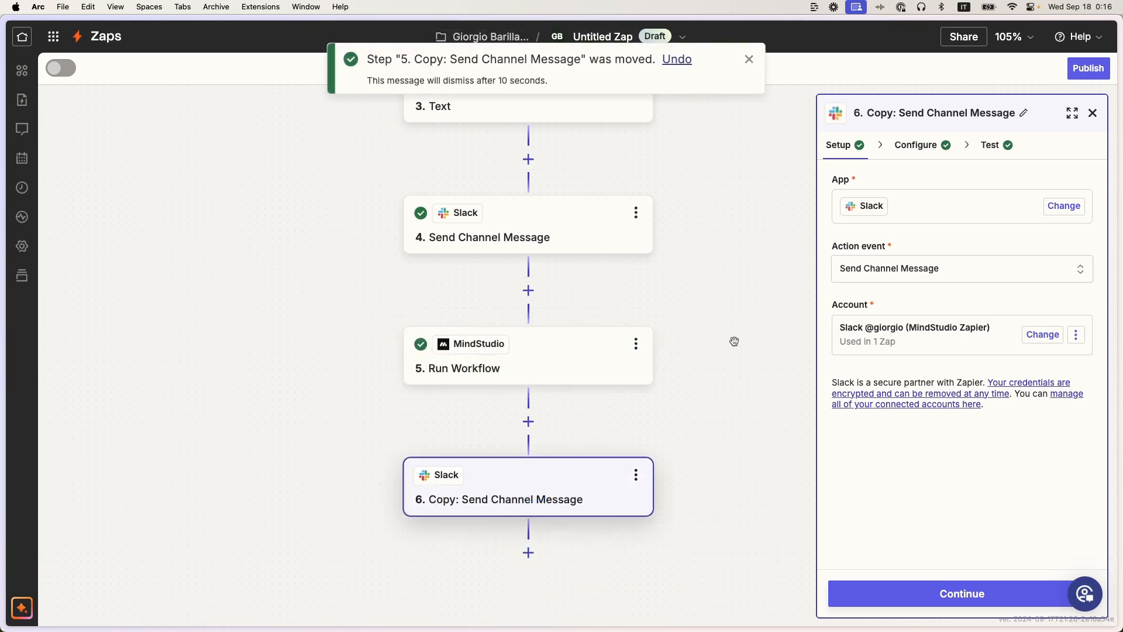
Step: Replace the message text of the copied Send Channel Message step with the Result output of step 5, Run Workflow
click(914, 151)
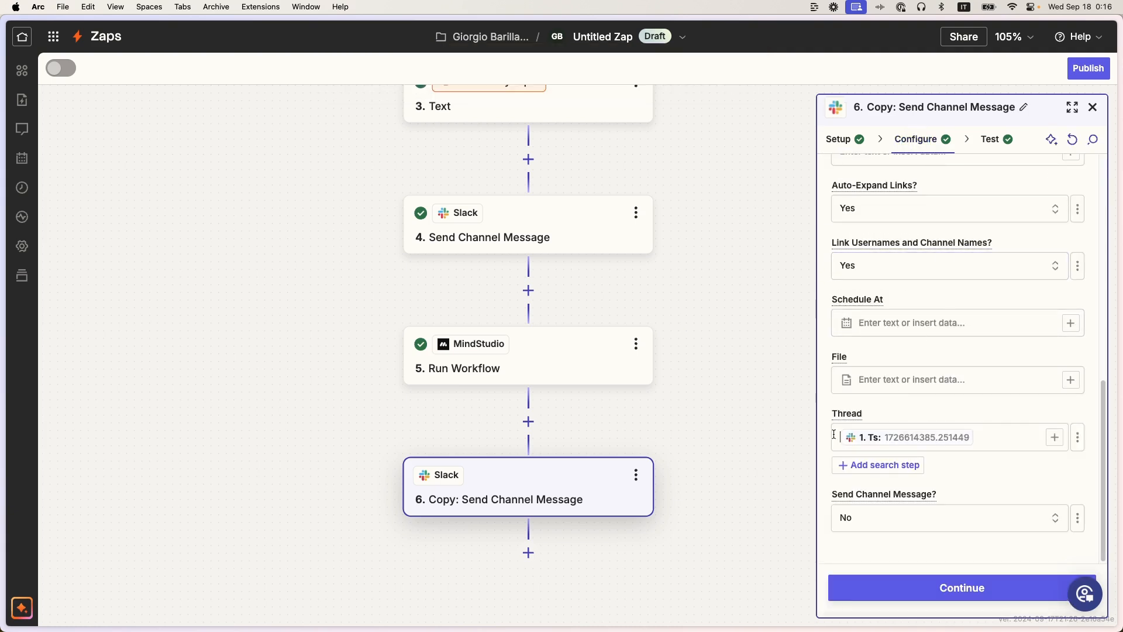
scroll(926, 441, up, 9)
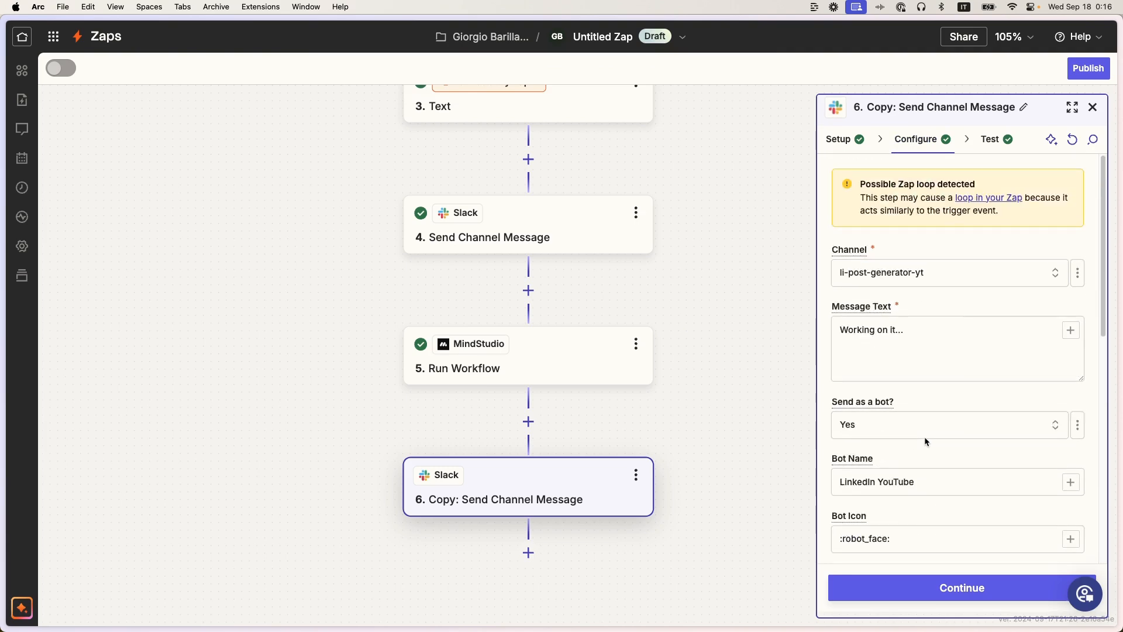
click(923, 330)
drag(924, 333, 828, 330)
key(BackSpace)
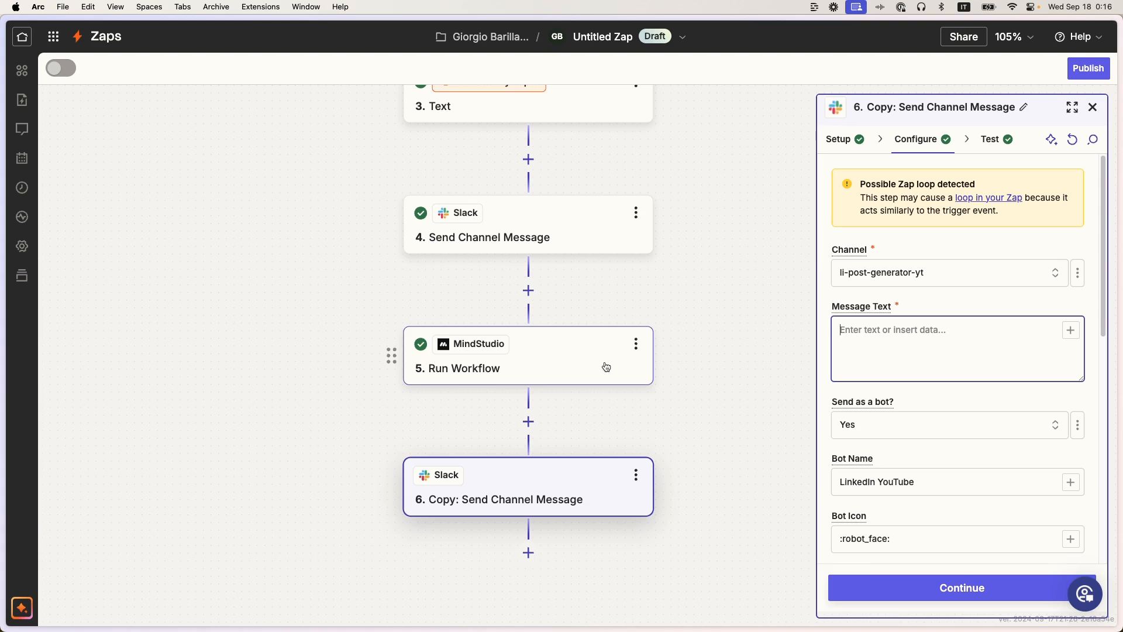
click(1071, 331)
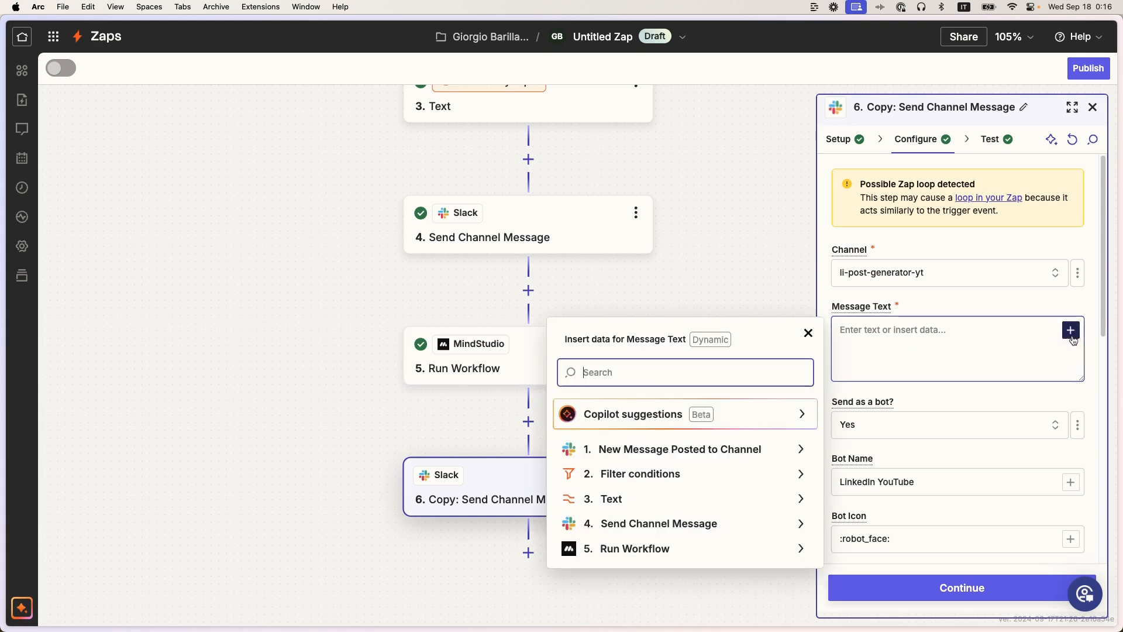
click(692, 545)
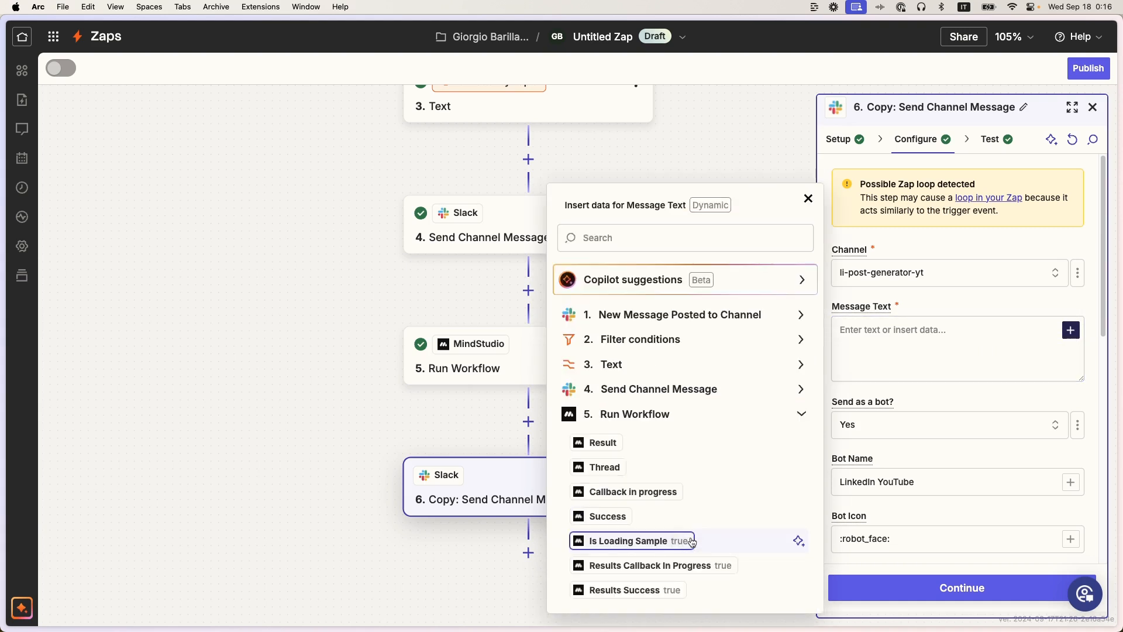
click(620, 448)
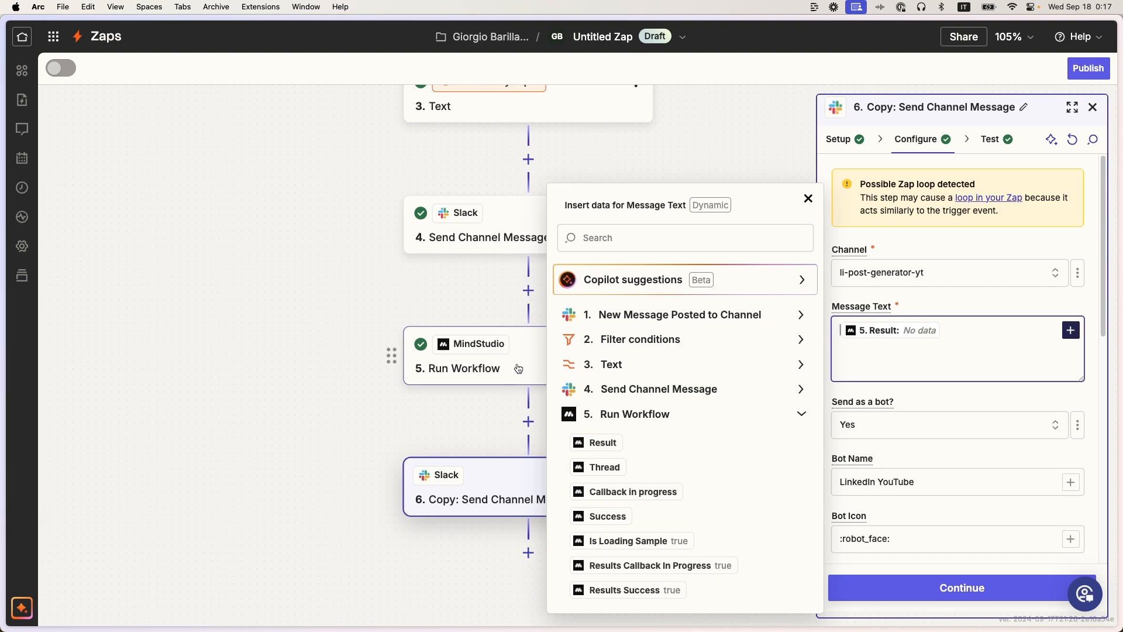
click(925, 294)
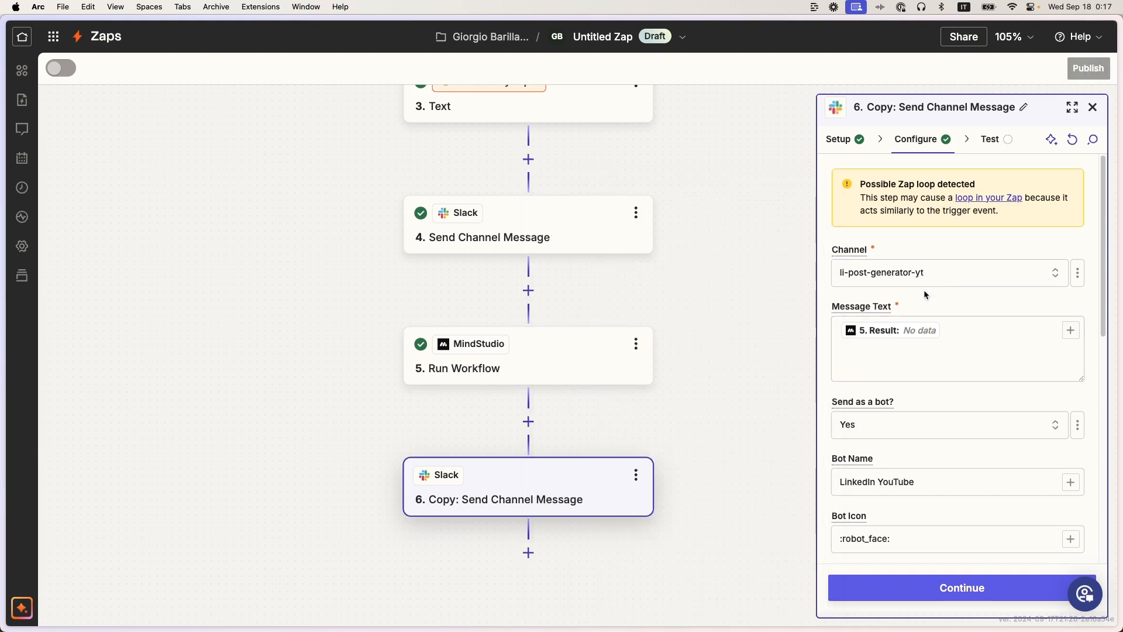
Step: Switch to MindStudio and examine the debugger log of the run "Boost website traffic through user intent"
key(ctrl+Right)
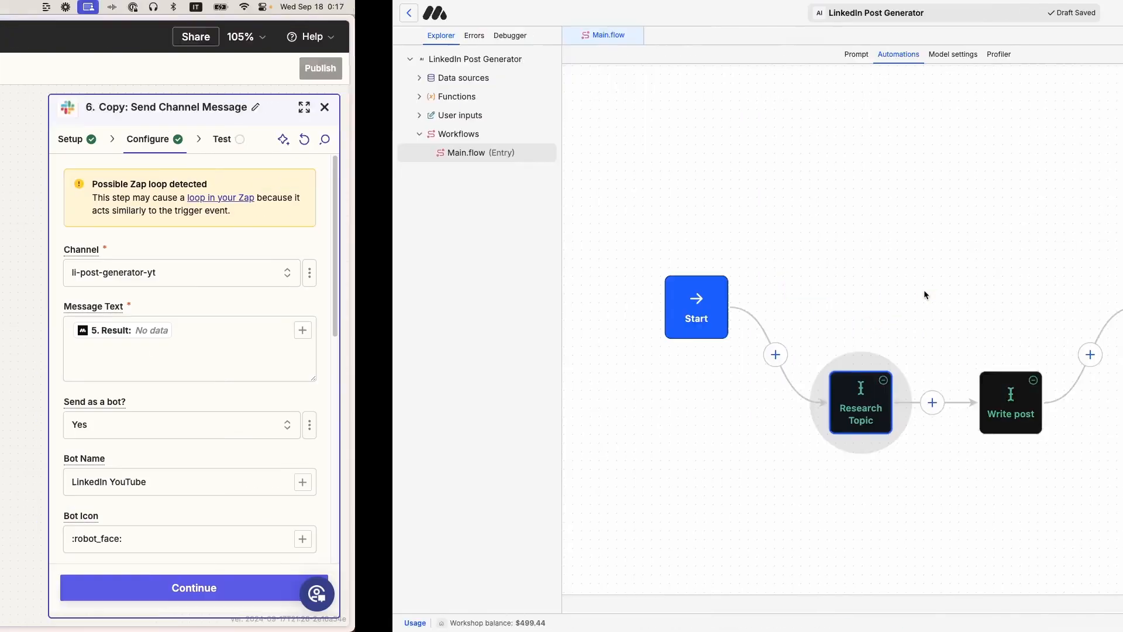
click(129, 38)
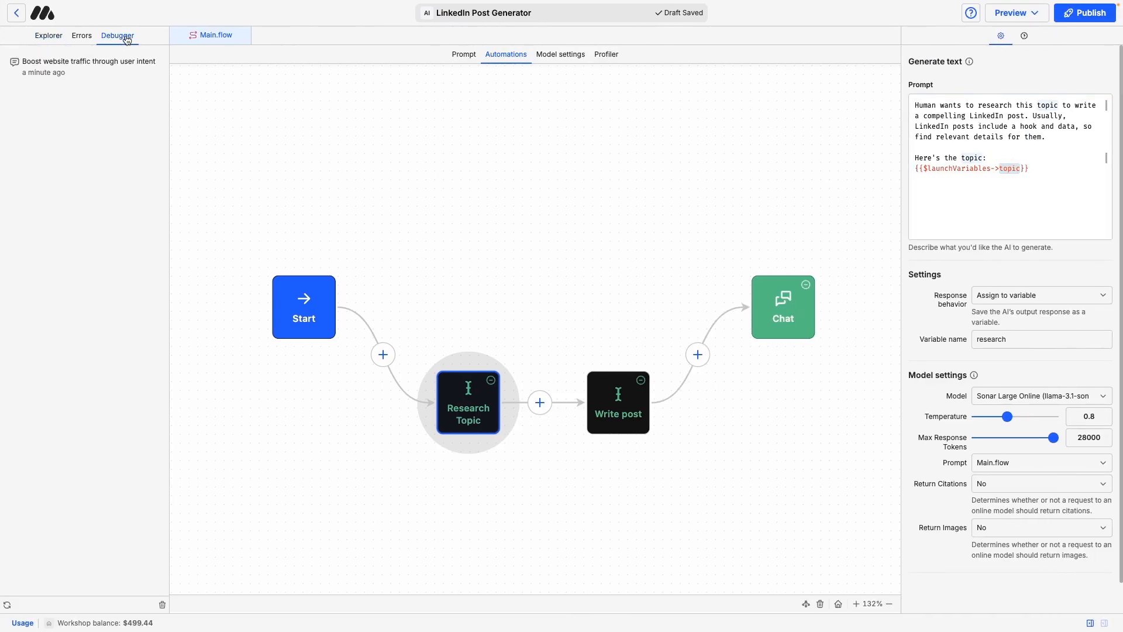
click(120, 67)
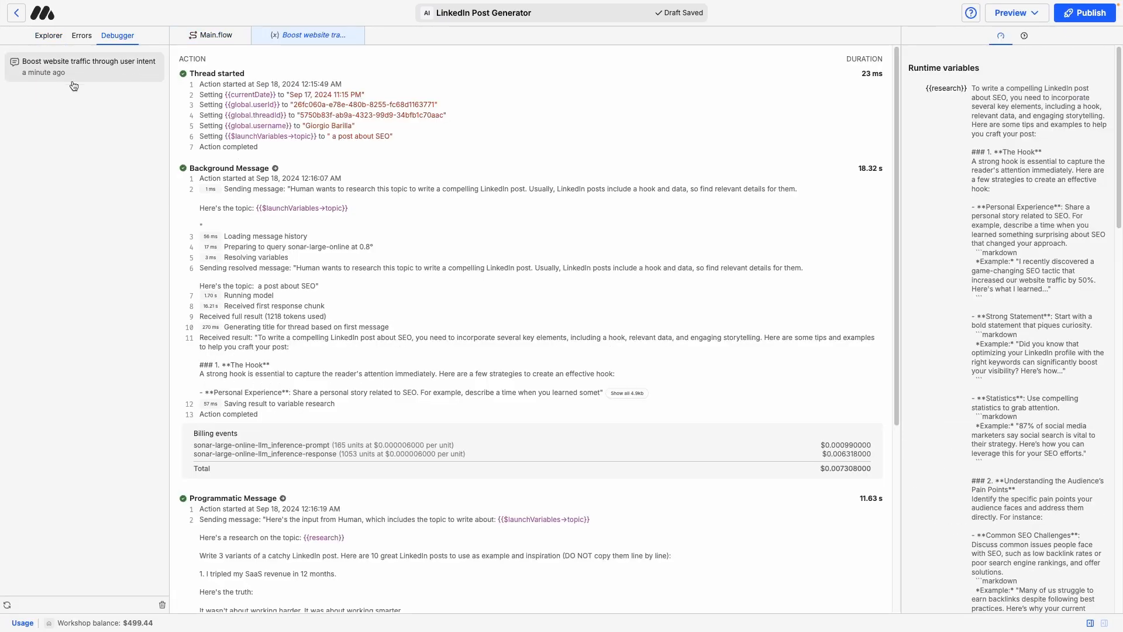
scroll(303, 315, down, 5)
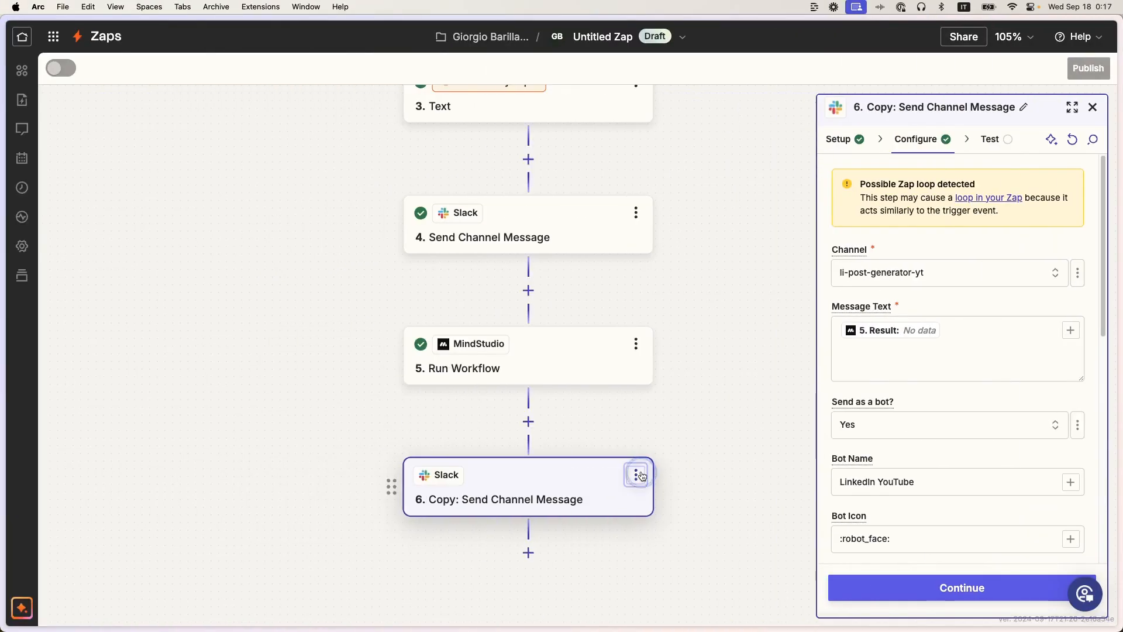
Step: Back in the Zap editor, rename the copied Slack step to "Final output" and continue through its configuration, skipping the test
click(636, 475)
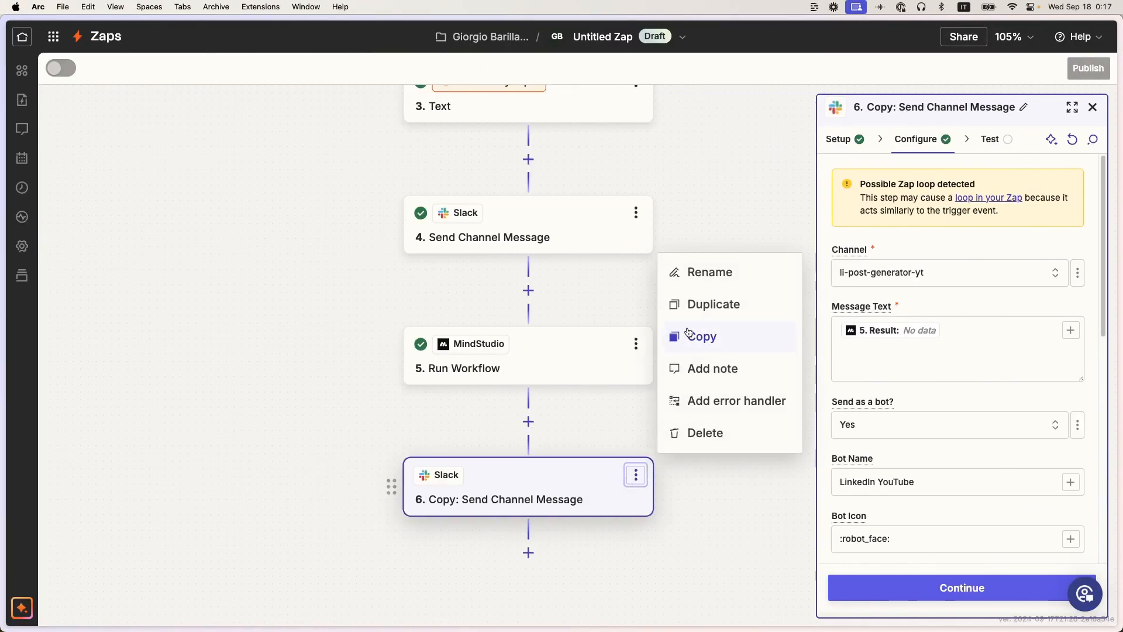
click(709, 278)
text(Final output)
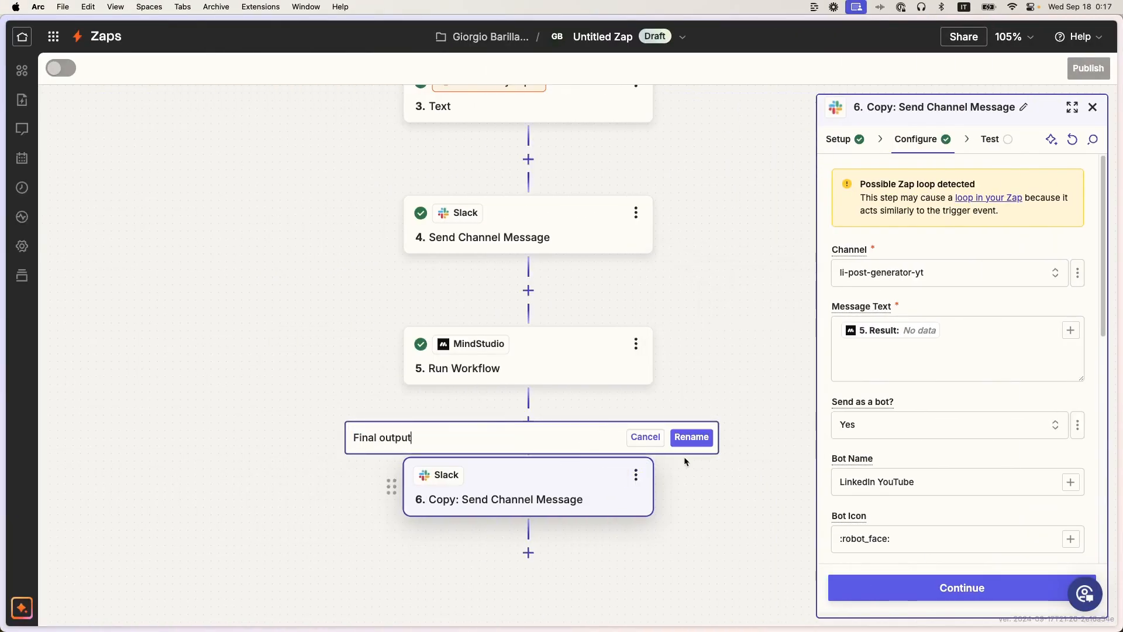
click(707, 441)
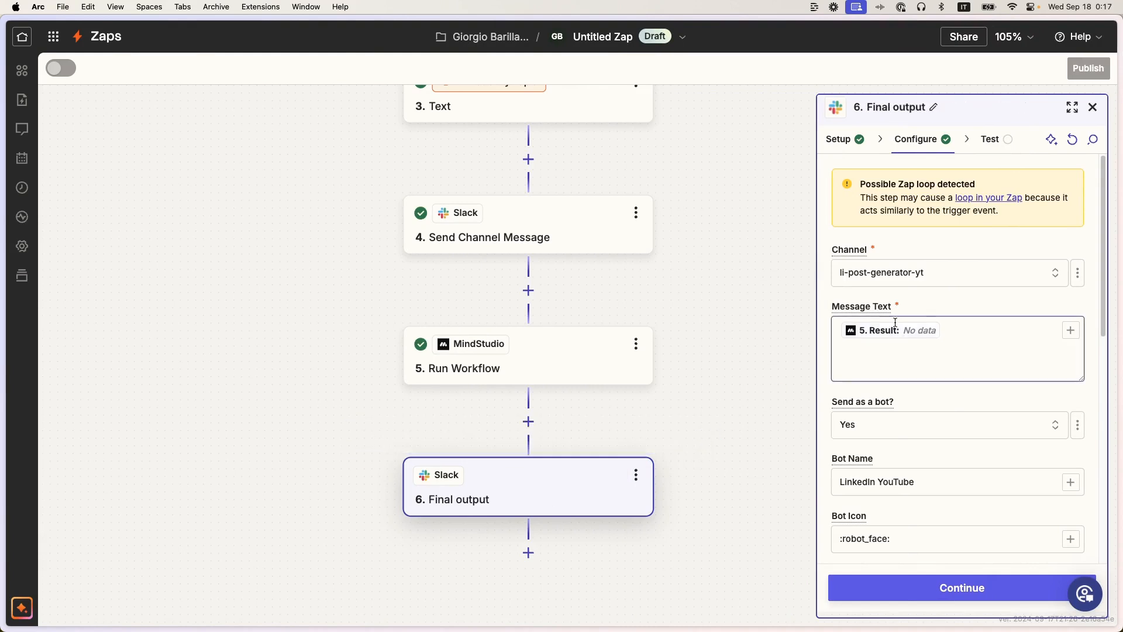
click(892, 588)
click(892, 589)
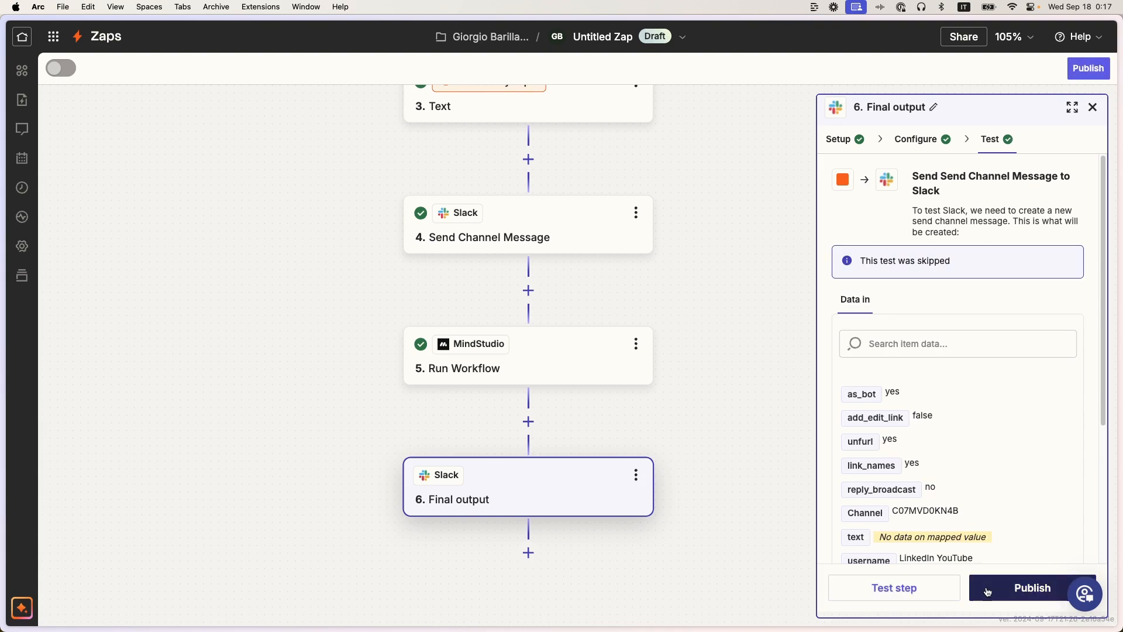
Step: Rename the Zap to "Hello YT!" and publish it
click(642, 52)
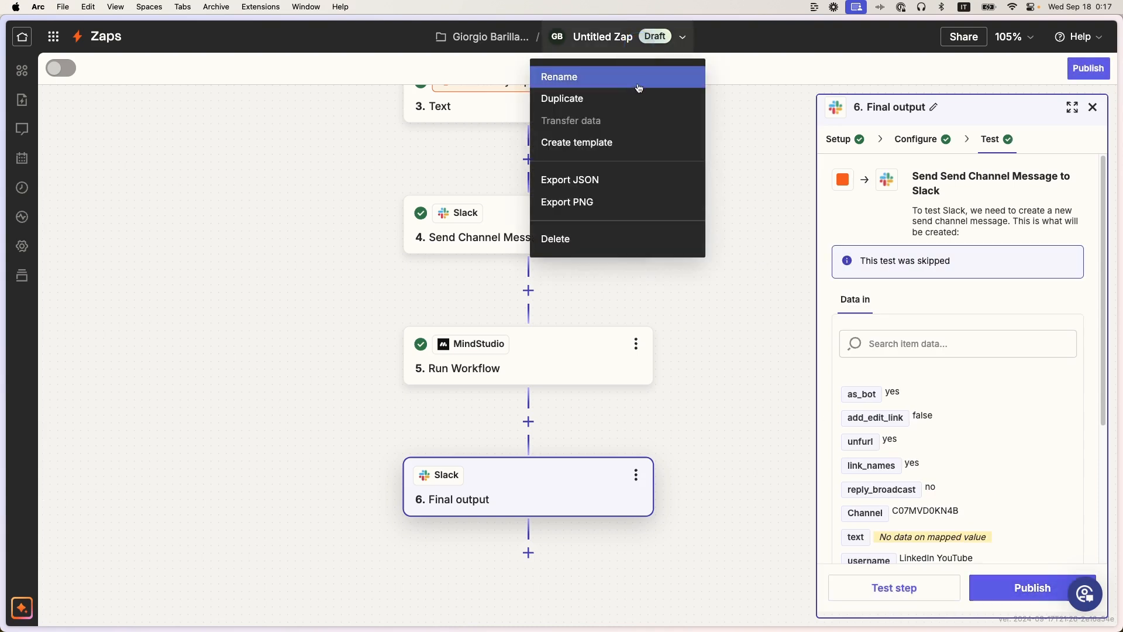
click(636, 78)
text(Hello YT!)
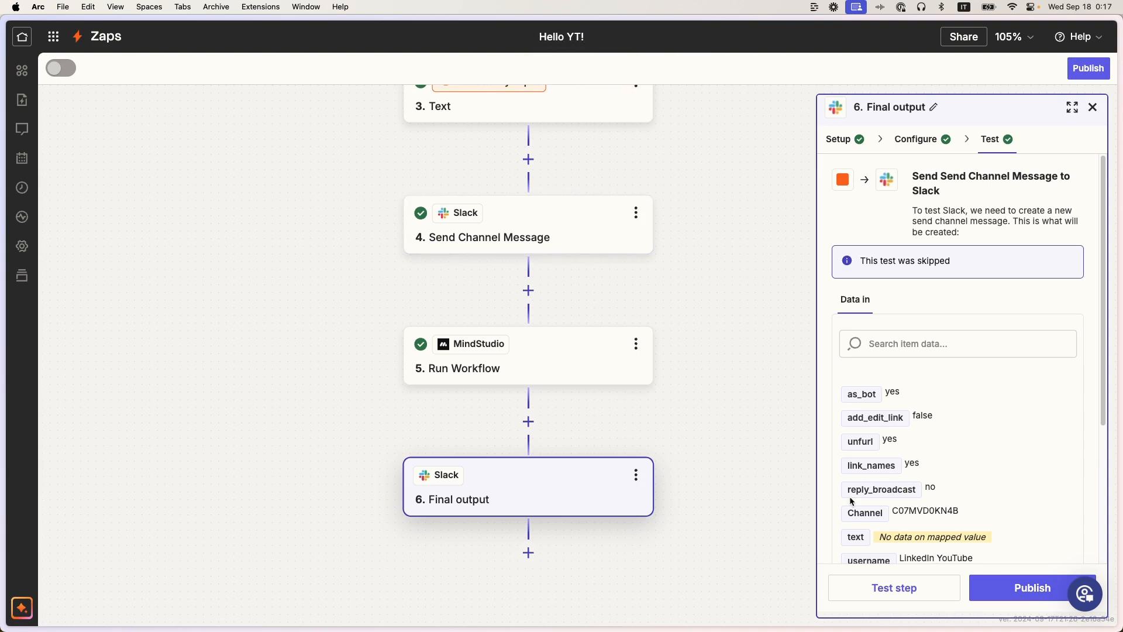
click(986, 586)
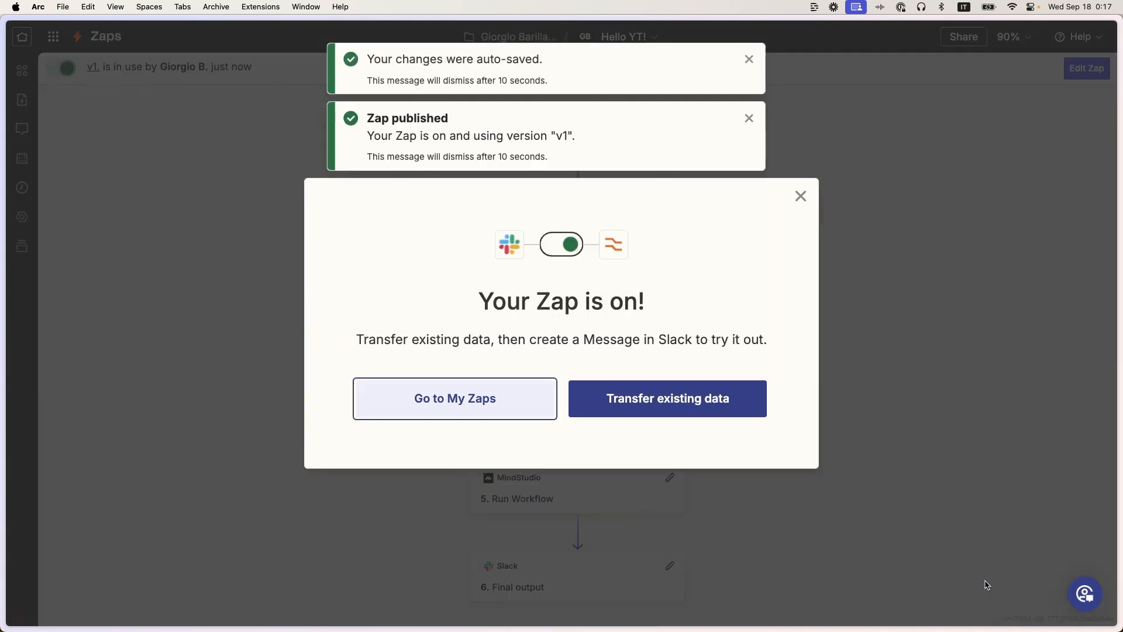
Step: Switch to Slack, post "--li a post about MindStudio, an AI builder" in li-post-generator-yt and open the message's thread
key(super+Tab)
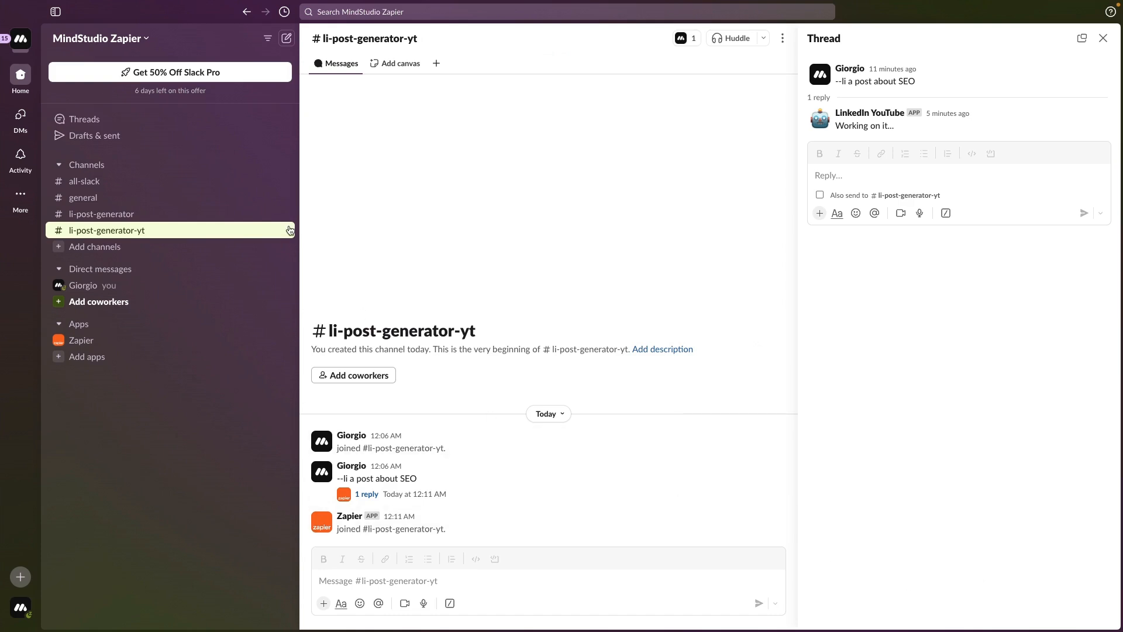
click(357, 578)
text(--)
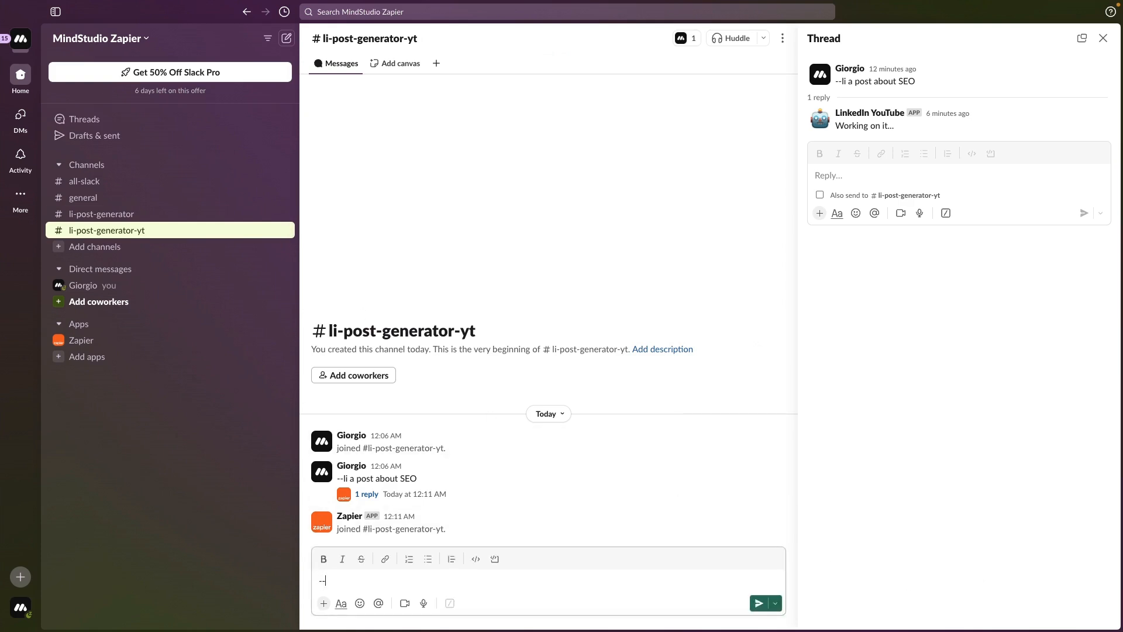
text(li a post about MindStudio, an AI builder)
key(Return)
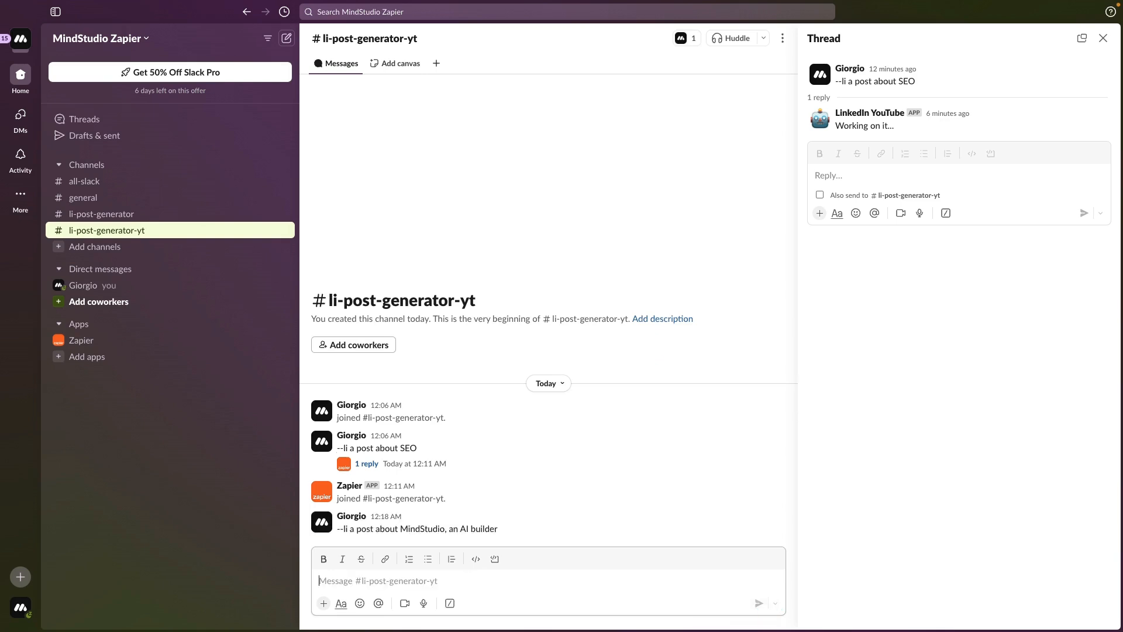
click(366, 524)
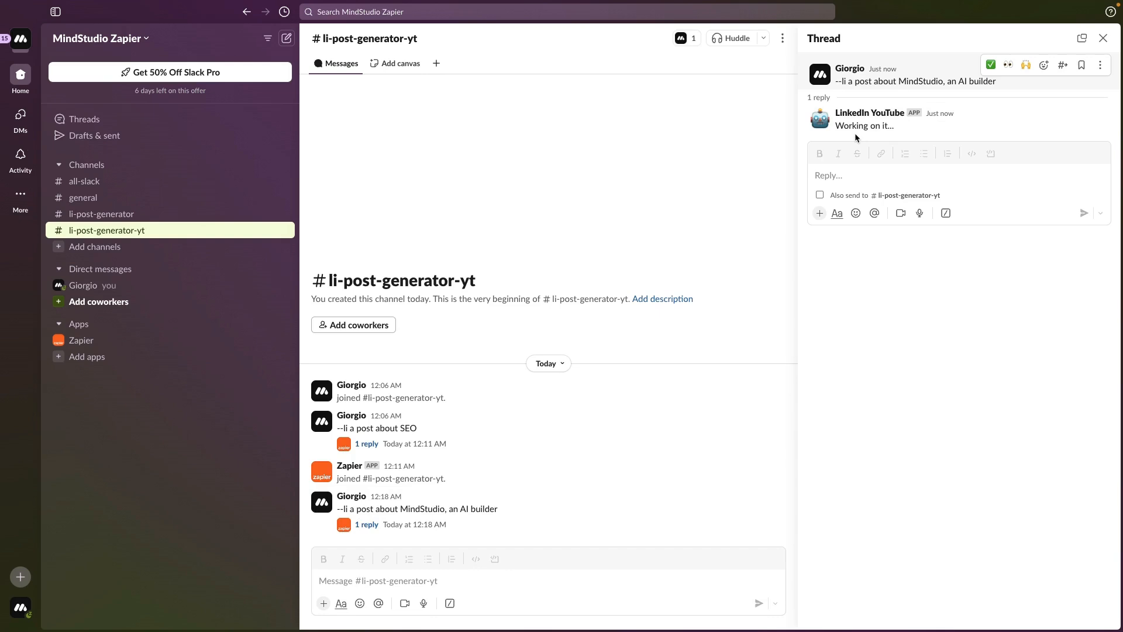
Step: Send the message "hey there" without the --li prefix in the li-post-generator-yt channel
click(449, 580)
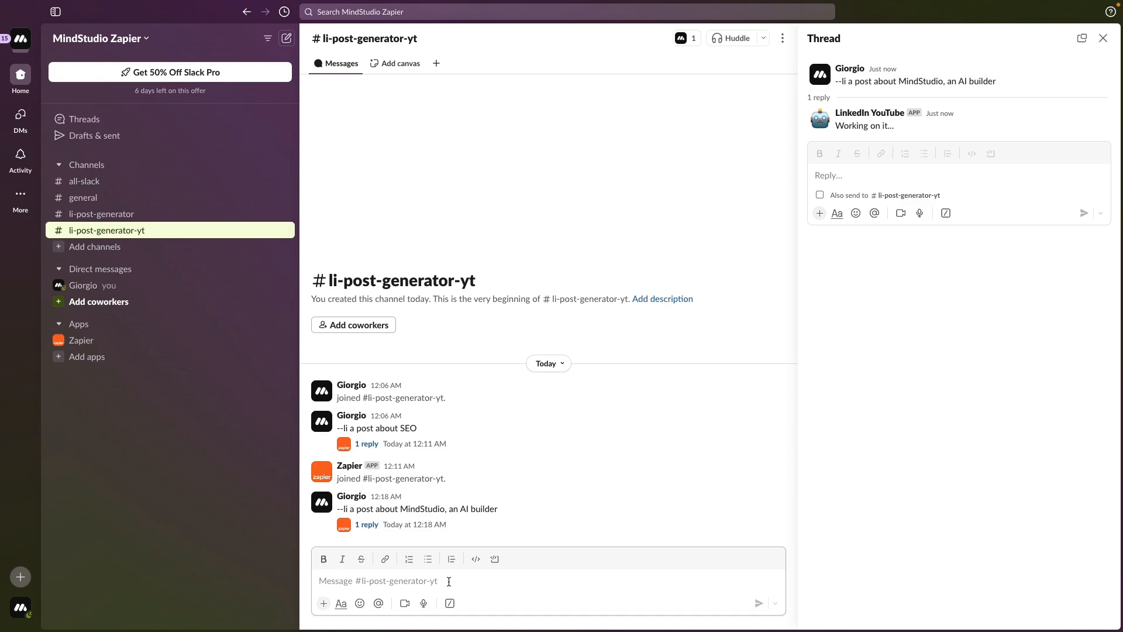
text(hey there)
key(Return)
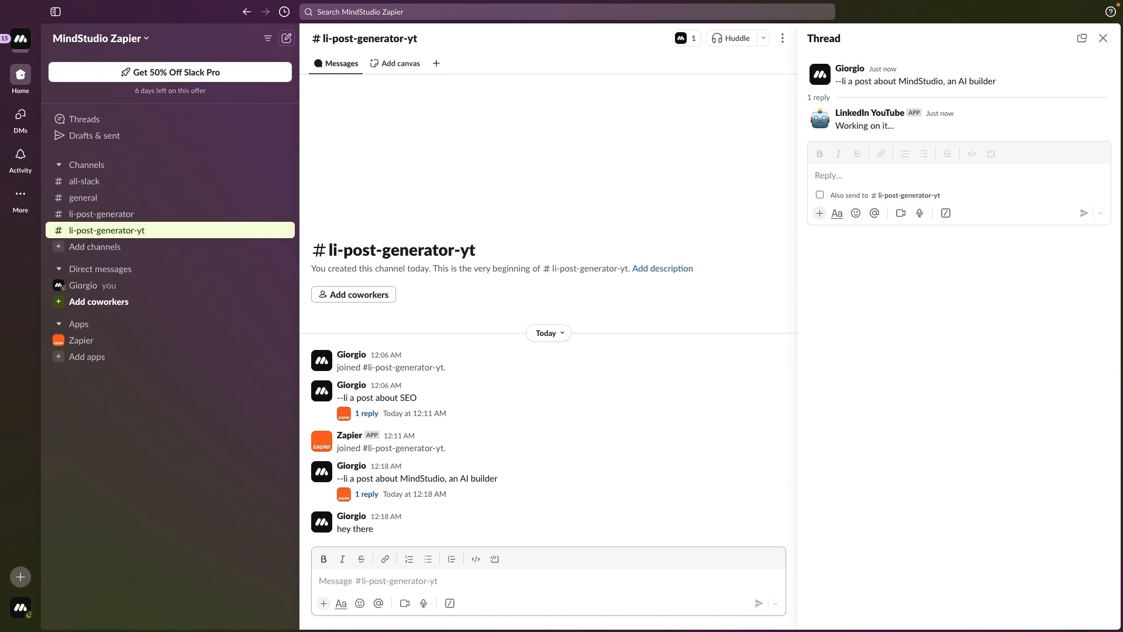
Step: Send "--li a post about social media marketing" in the channel and open the message's thread
text(--li)
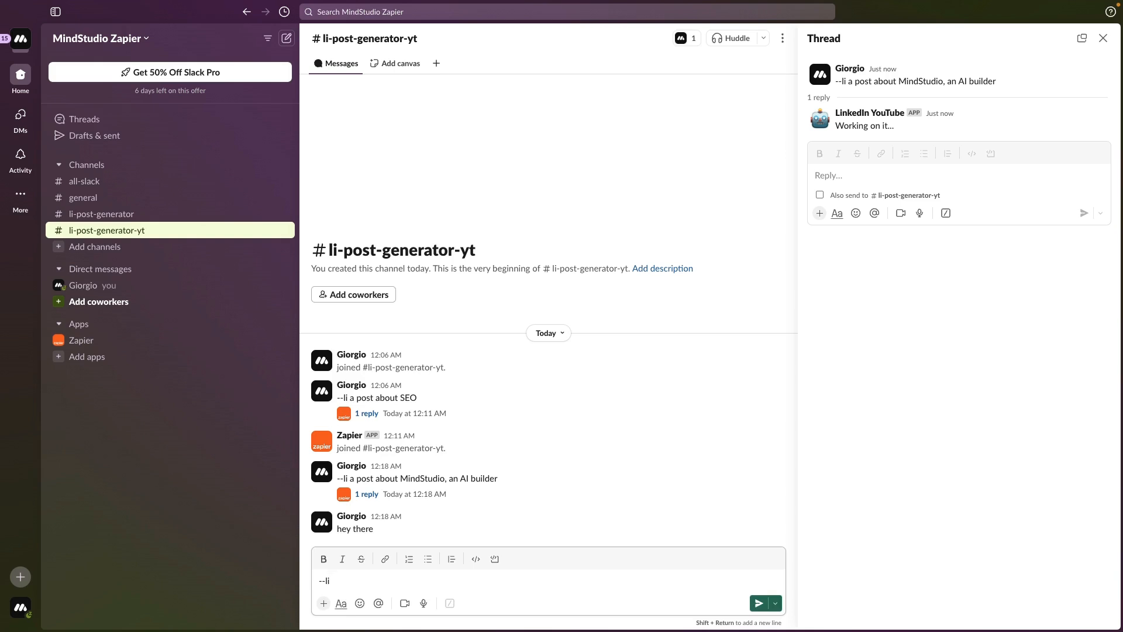
text( a post about social m)
text(arketing)
key(Return)
click(475, 526)
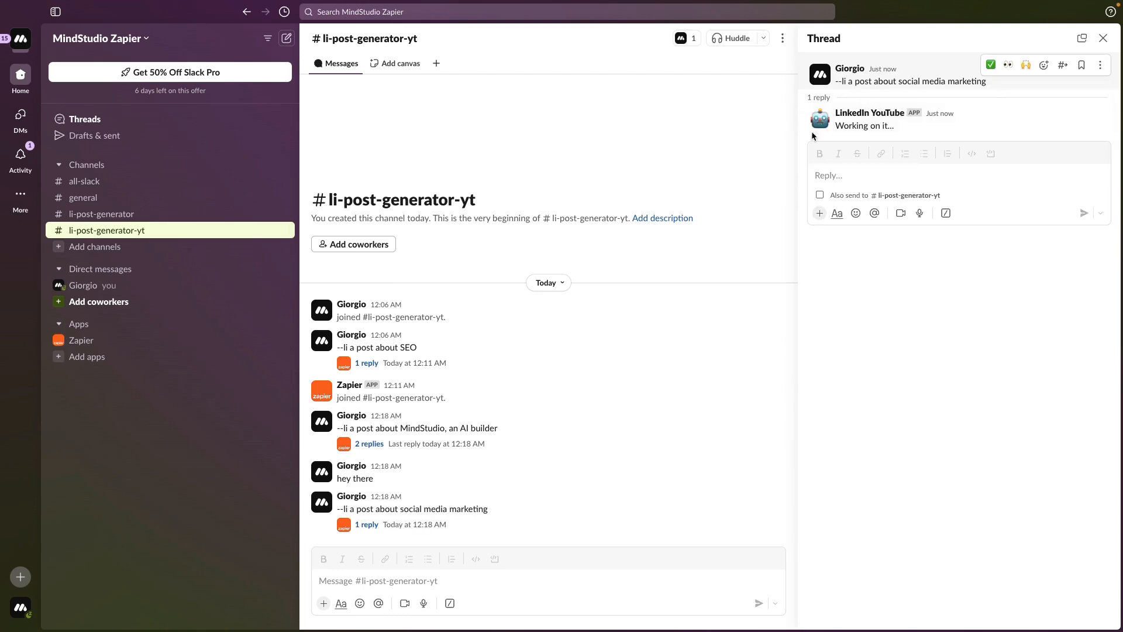
Step: Read the generated LinkedIn posts in the MindStudio thread and in the social media marketing thread
click(387, 442)
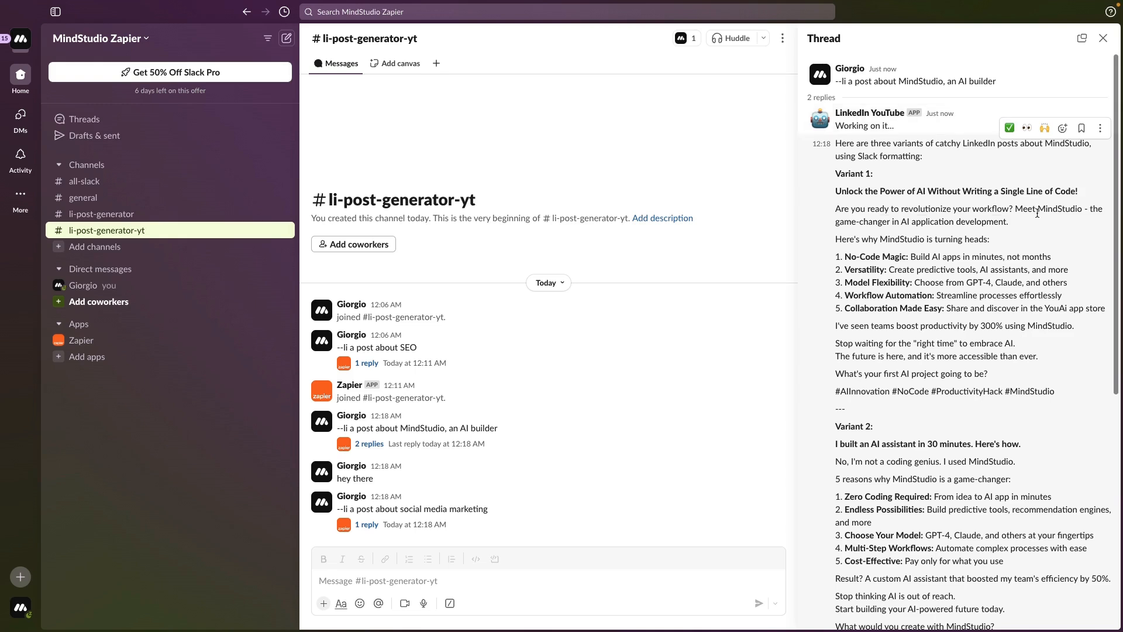
drag(1039, 209, 1033, 224)
click(962, 253)
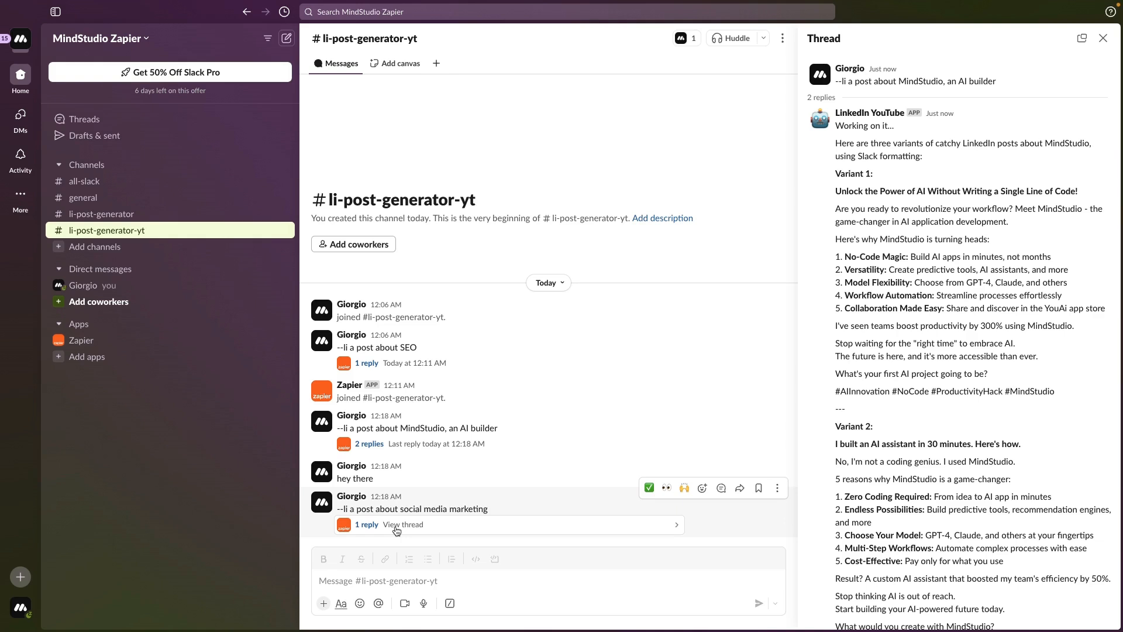
click(395, 530)
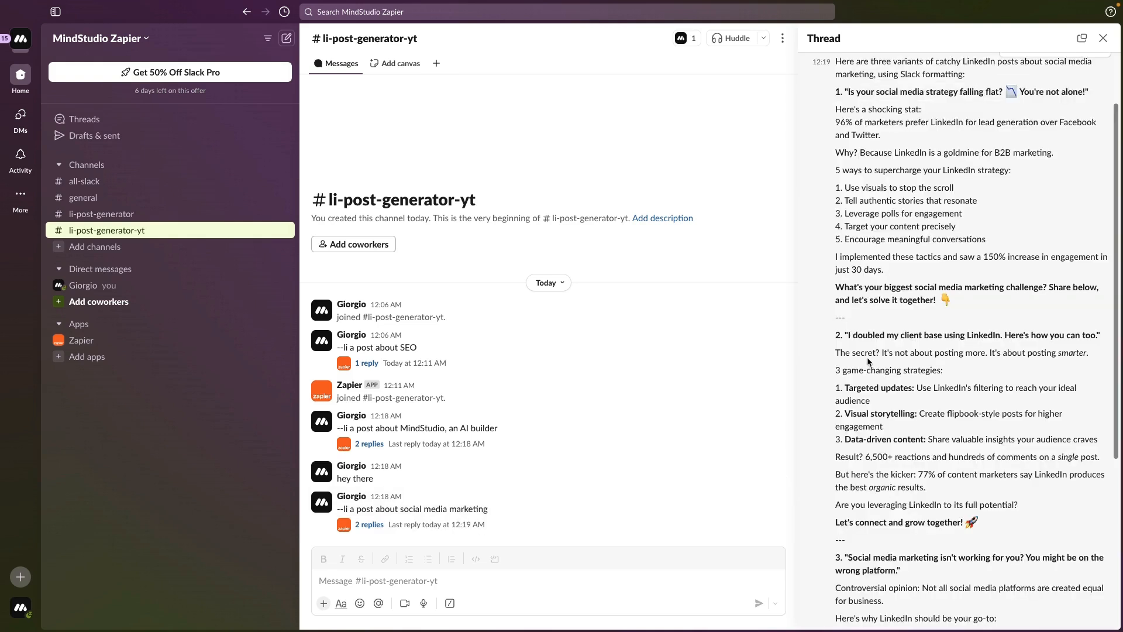
scroll(868, 361, up, 8)
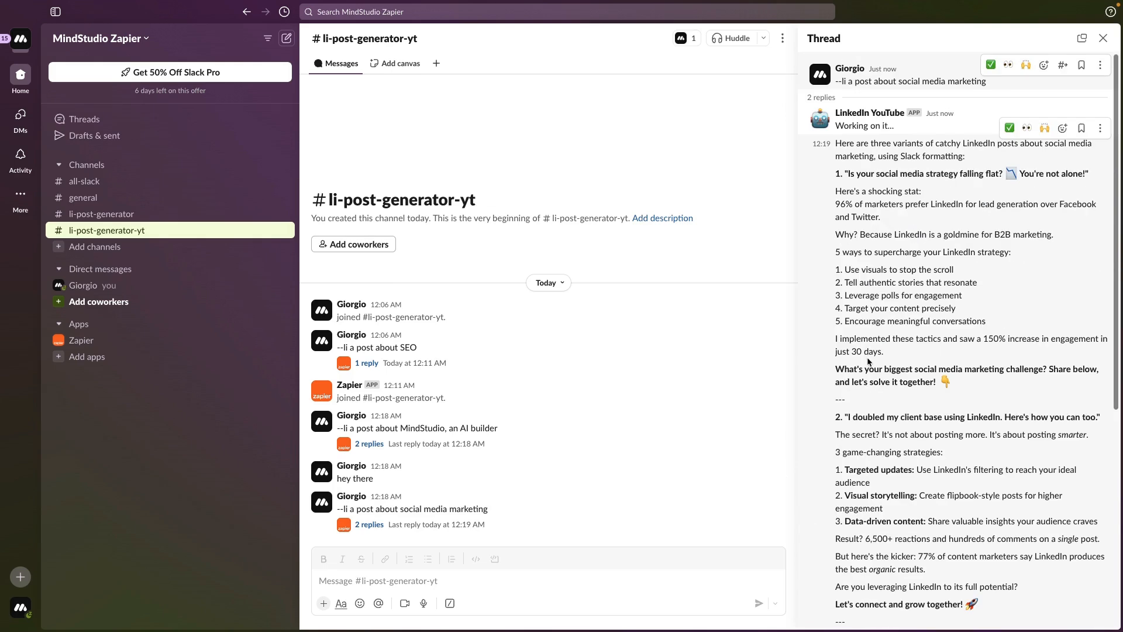
Step: Switch to MindStudio and inspect the latest debugger run, including the full message of its Programmatic Message action
key(ctrl+Left)
click(82, 70)
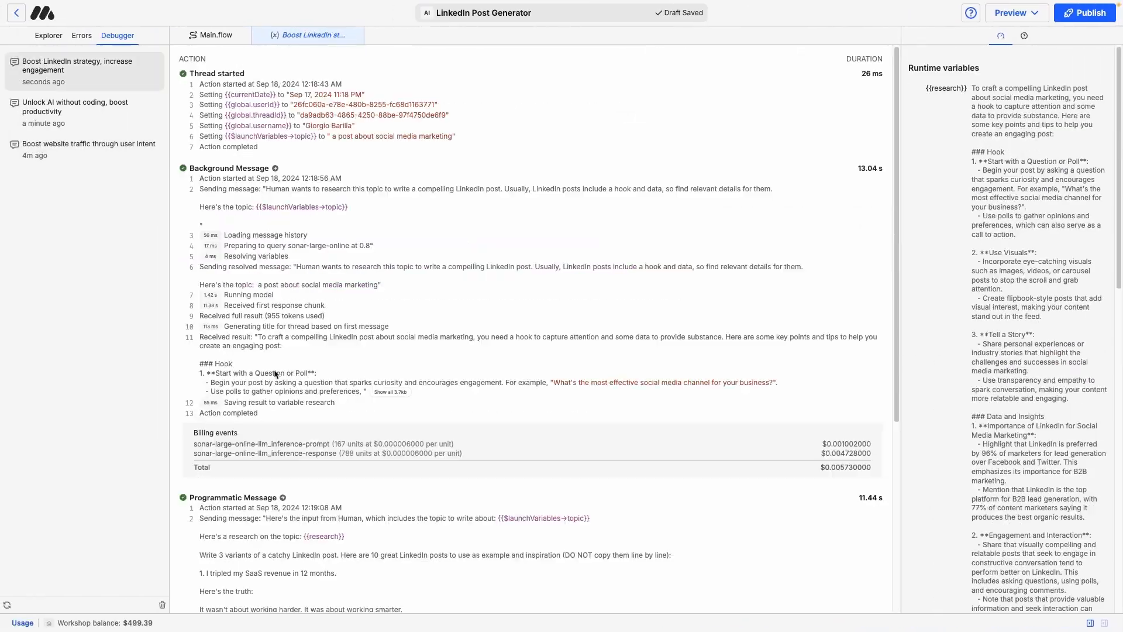
scroll(268, 309, down, 5)
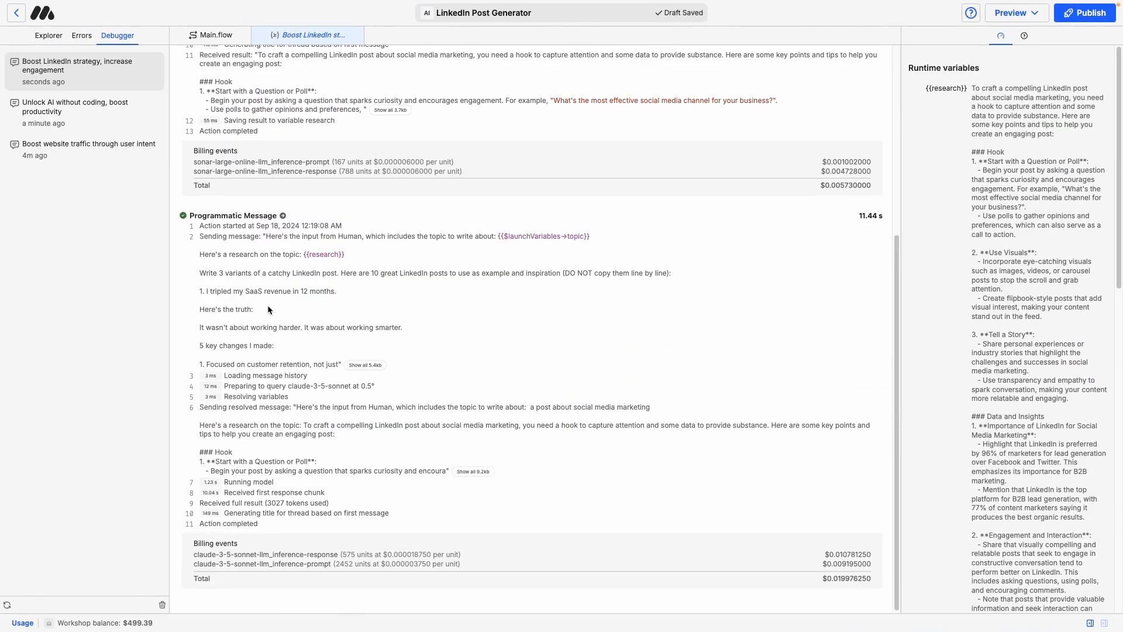
click(285, 215)
scroll(334, 263, down, 15)
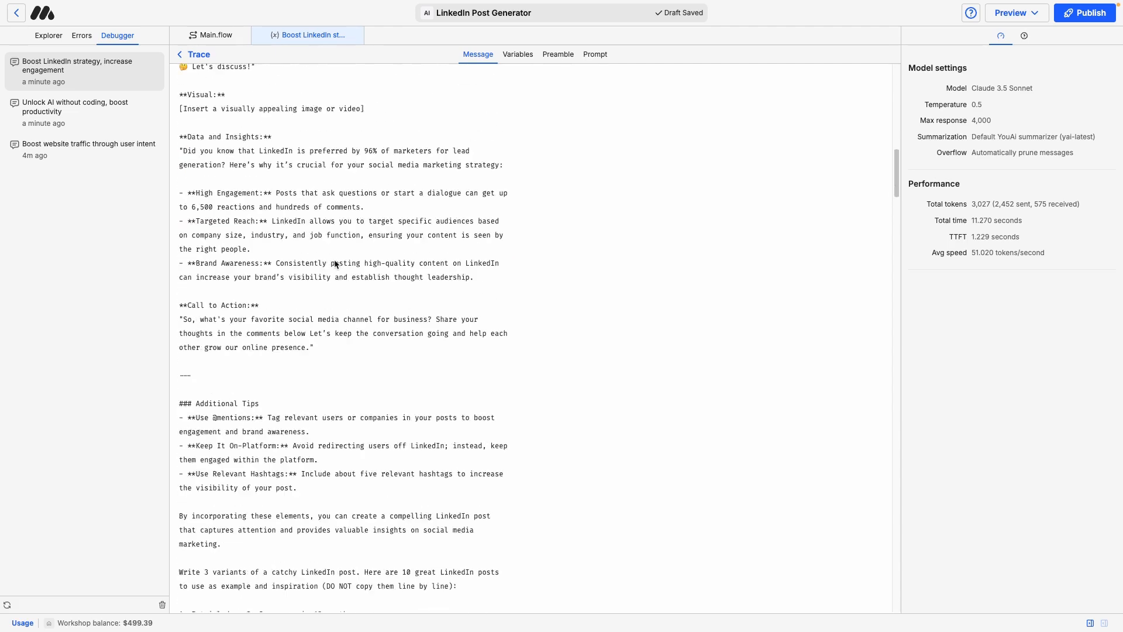
Step: Examine the topic passed into the resolved message of the debugger run "Unlock AI without coding, boost productivity"
click(75, 107)
scroll(384, 346, down, 5)
click(531, 426)
drag(657, 426, 553, 427)
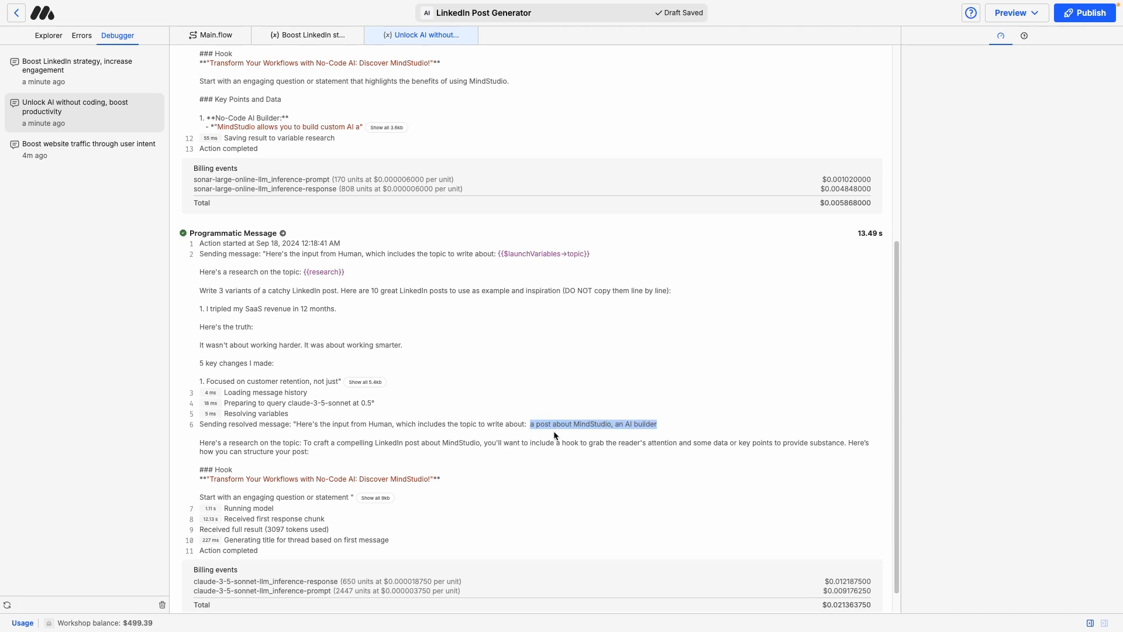
Step: Open the API logs in the Workshop workspace settings and examine the response body of the latest POST request
click(16, 13)
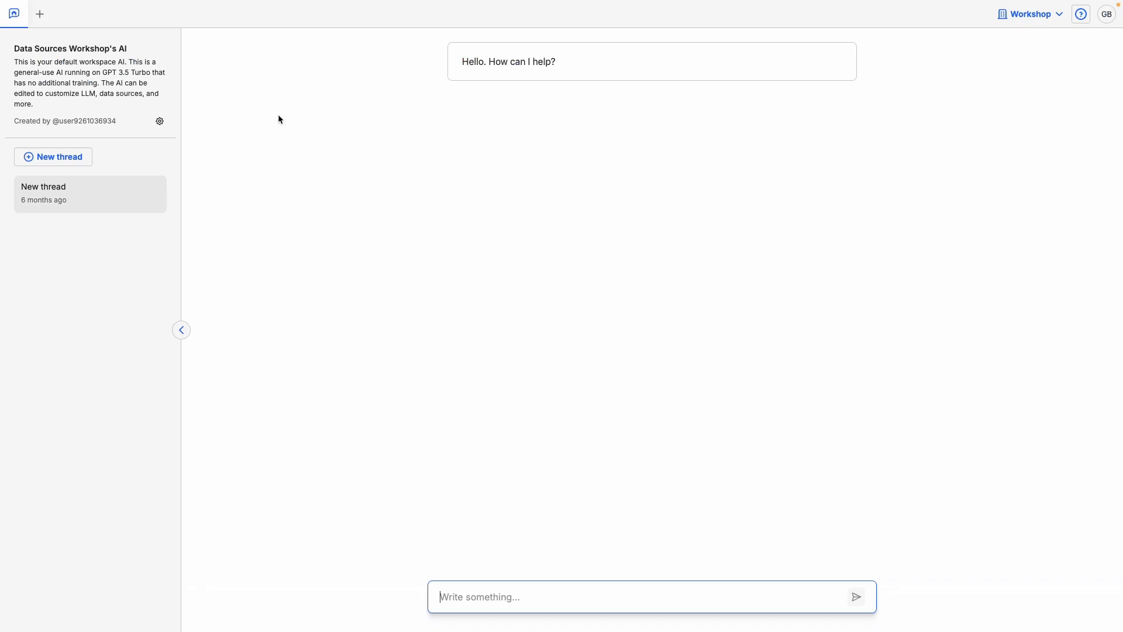
click(1027, 16)
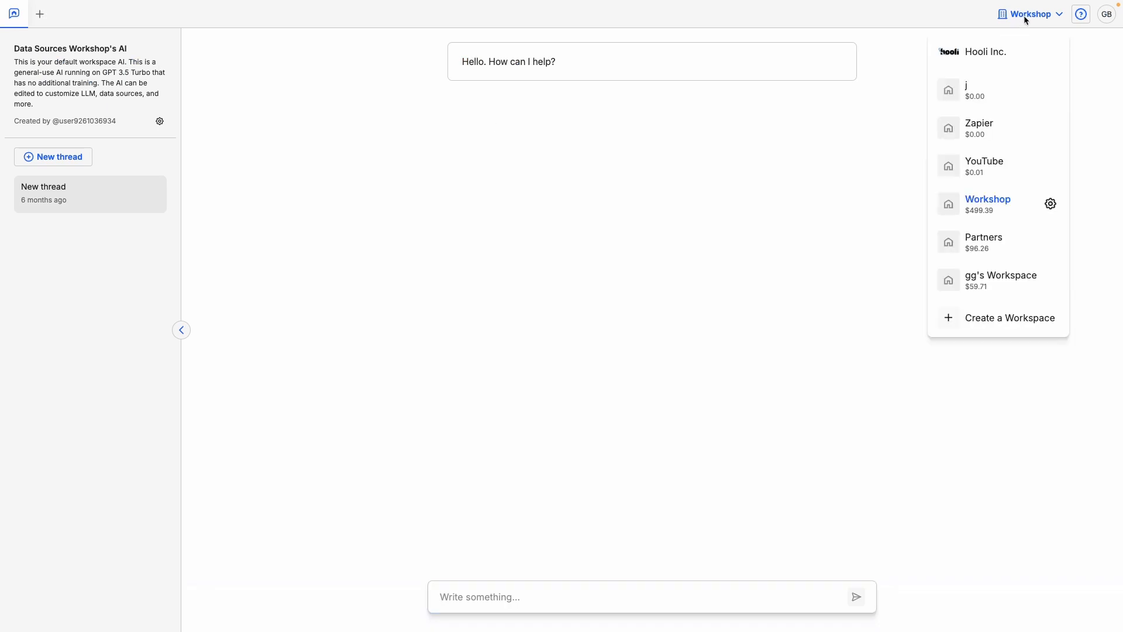
click(1051, 204)
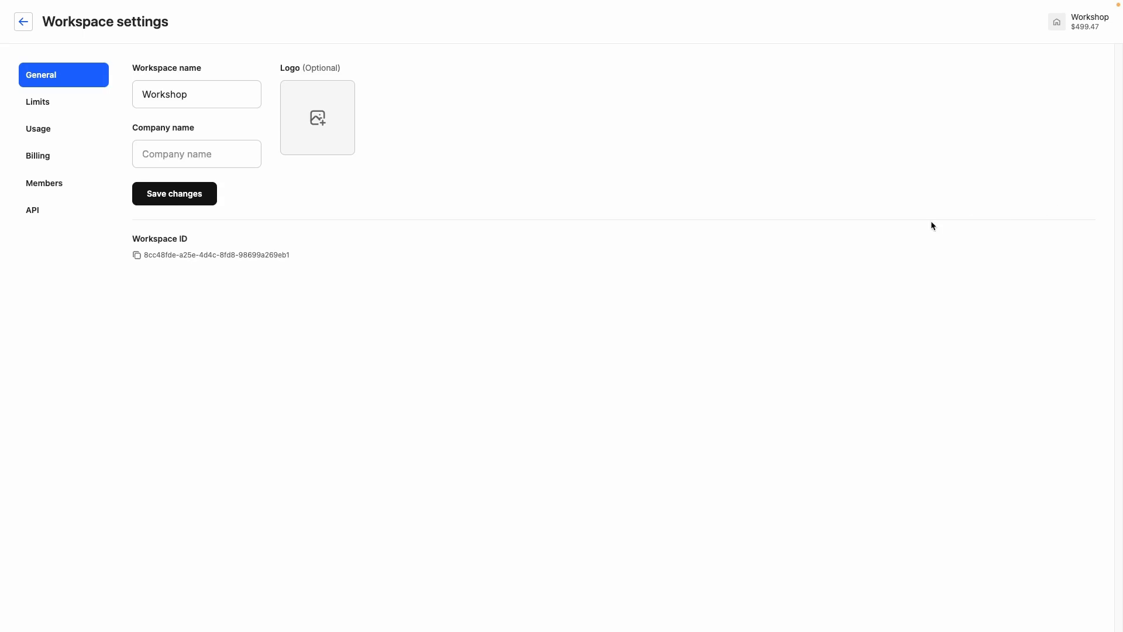
click(47, 209)
click(270, 80)
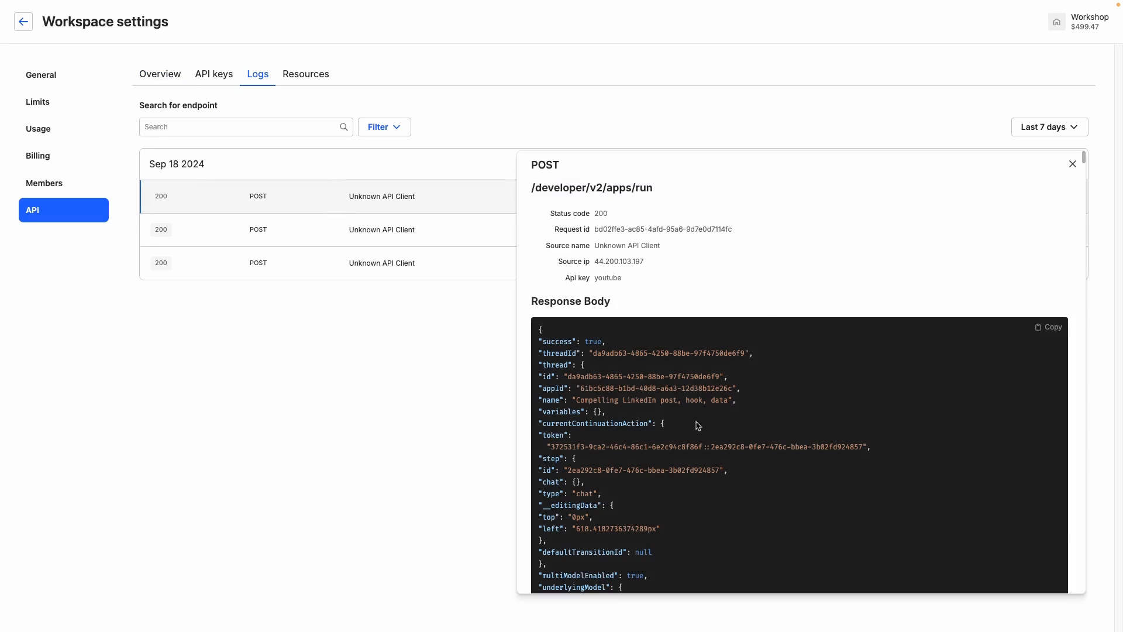
scroll(699, 426, down, 20)
scroll(698, 425, down, 10)
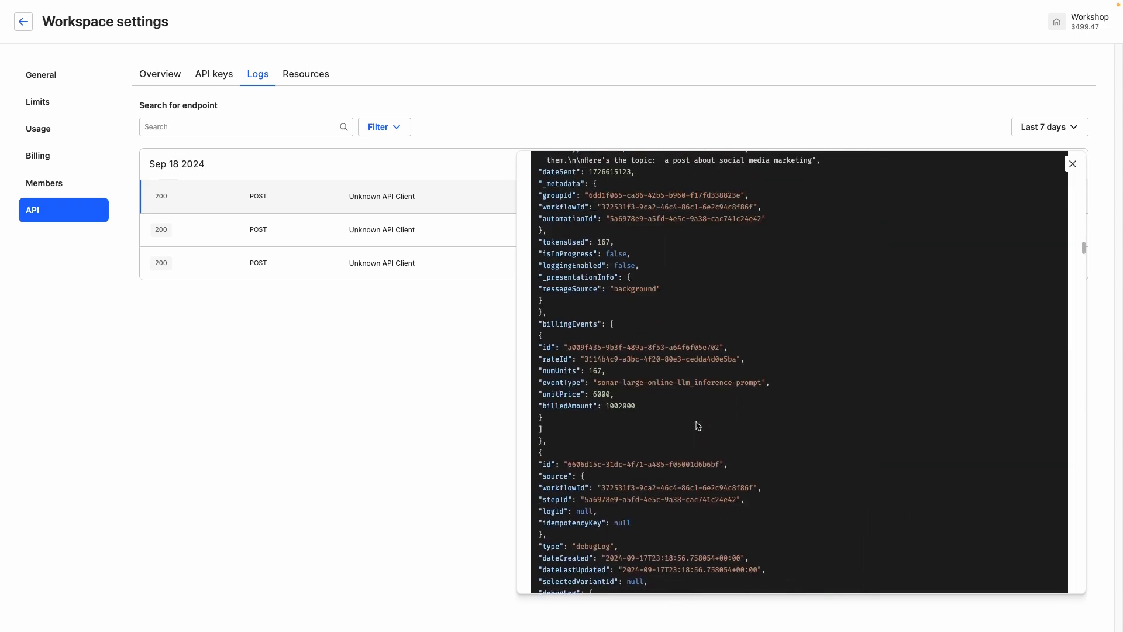